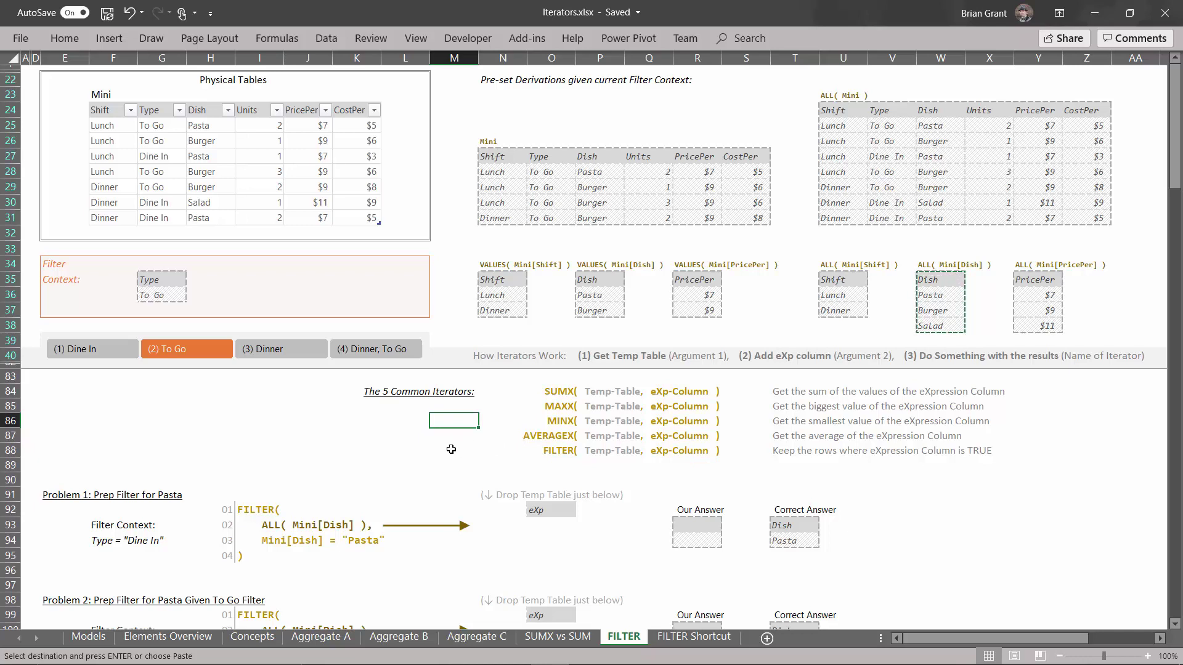
# Set the filter context to (1) Dine In and copy the ALL( Mini[Dish] ) table into Problem 1's temp table area at N92.
pyautogui.click(455, 449)
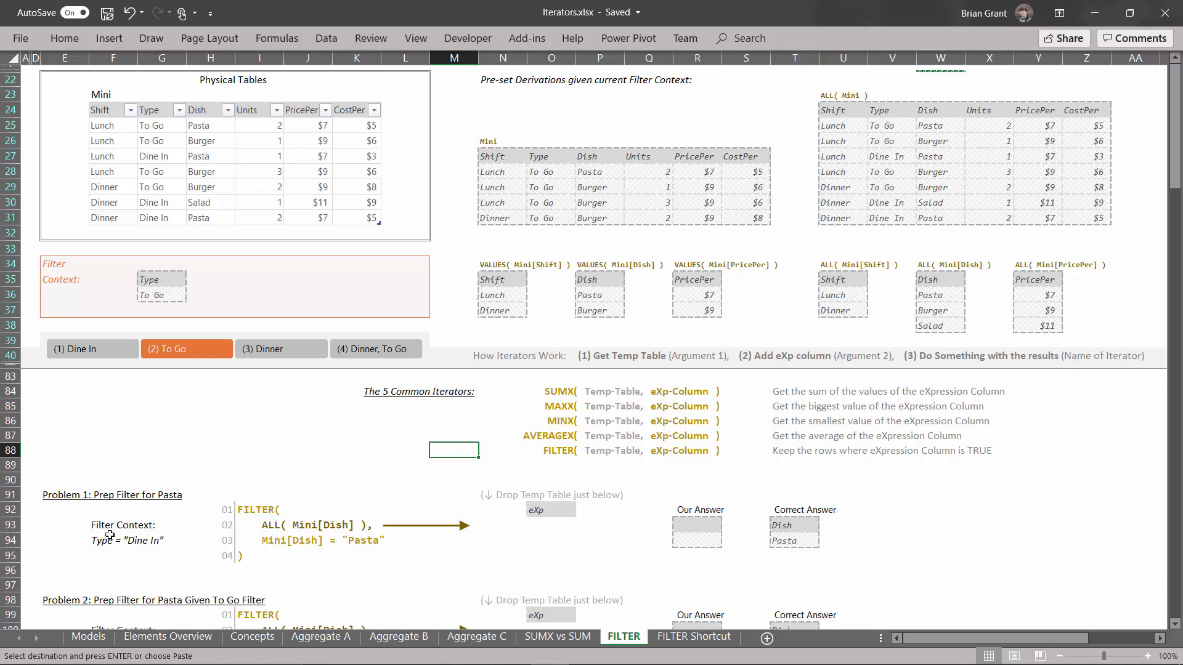
pyautogui.click(108, 350)
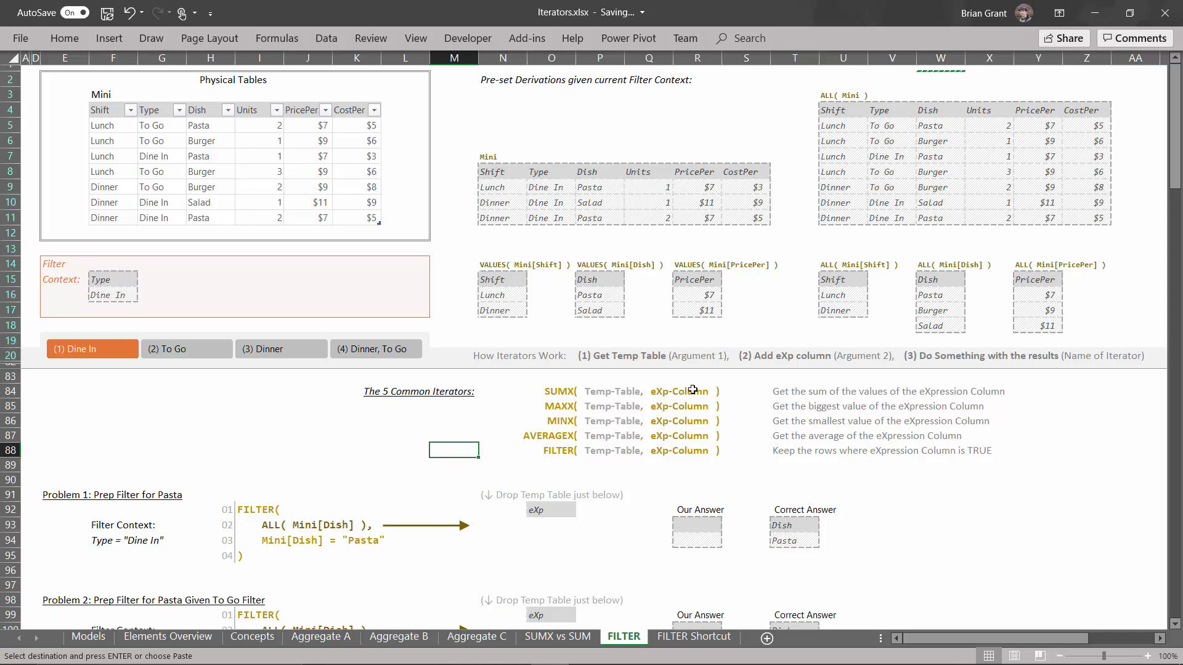
pyautogui.moveTo(948, 282); pyautogui.dragTo(945, 322)
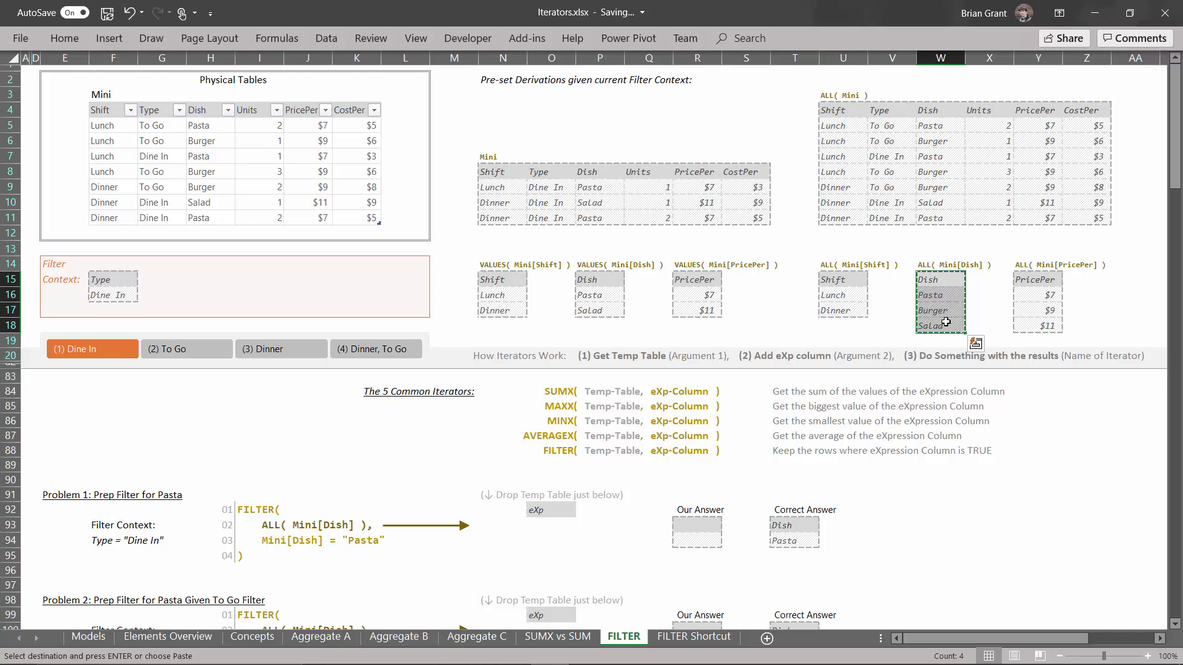
pyautogui.click(504, 511)
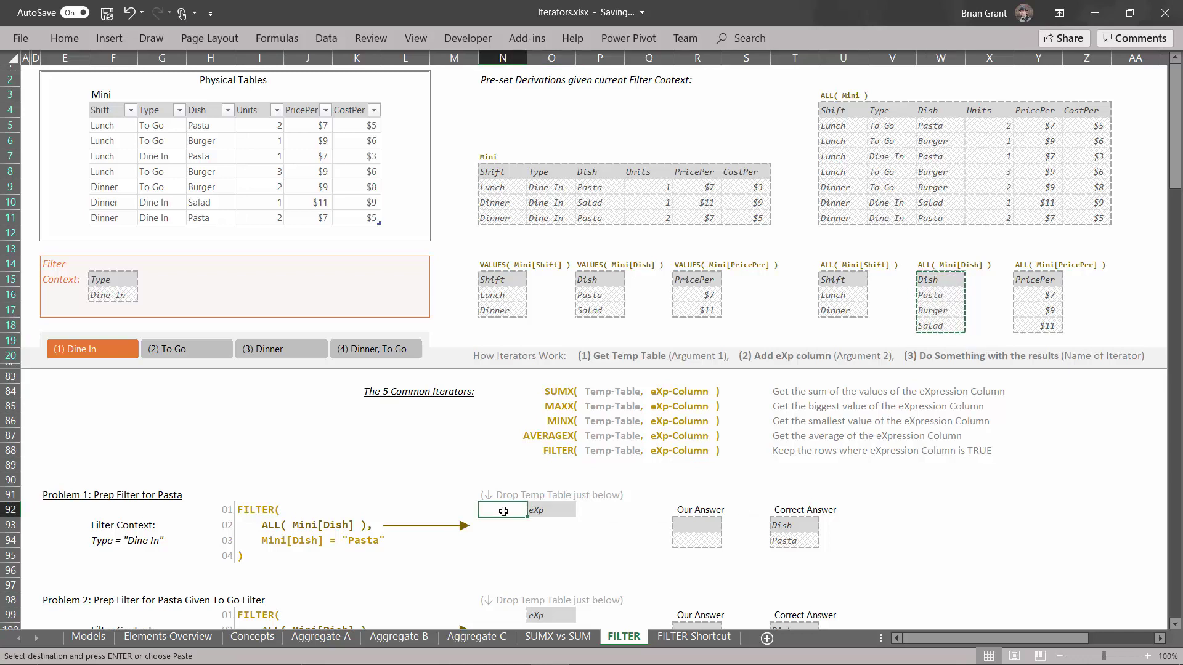
pyautogui.hotkey('ctrl', 'v')
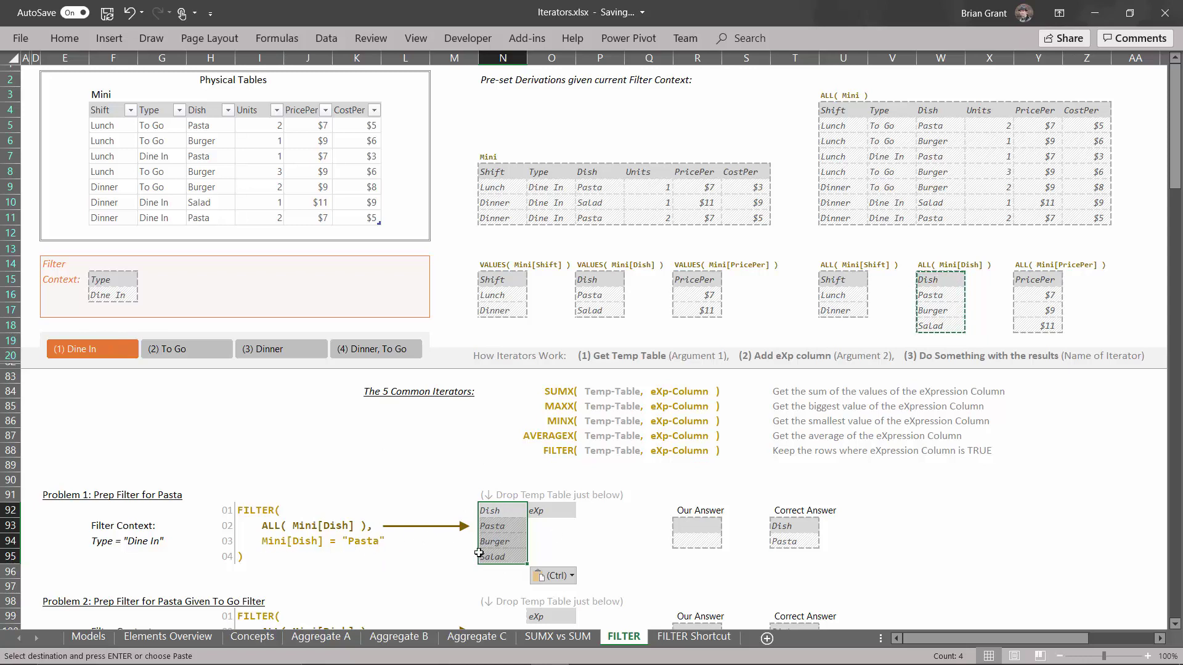
# Fill Problem 1's eXp column, O93 to O95, with the formula =N93="Pasta" to test each dish.
pyautogui.click(545, 532)
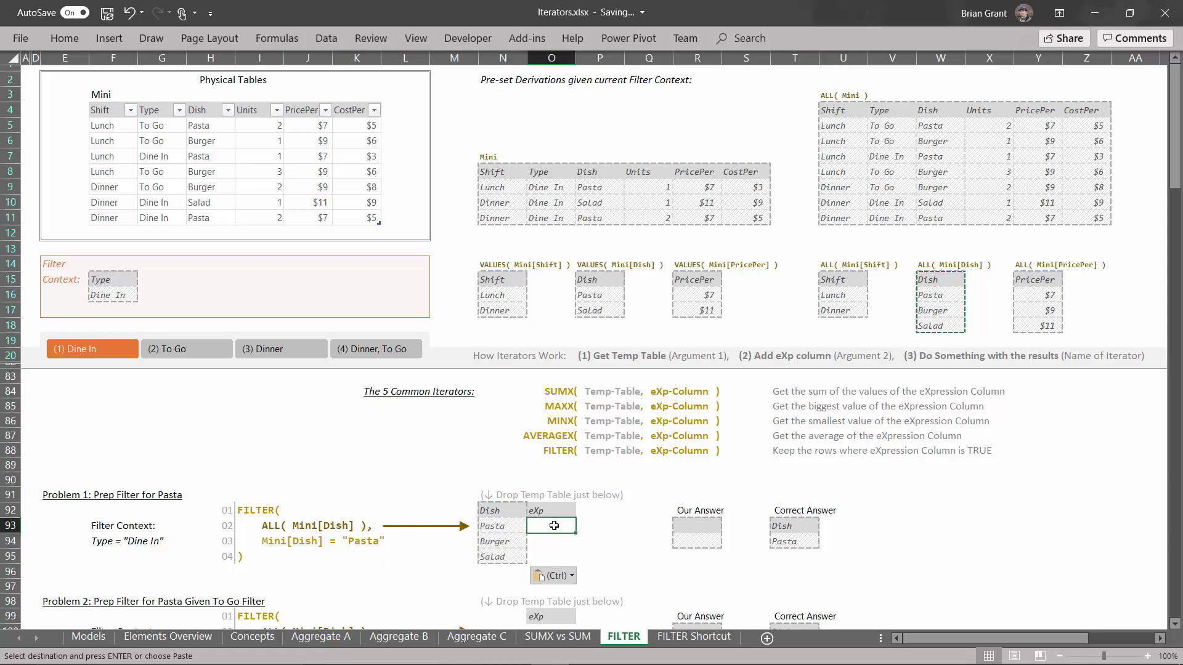
pyautogui.write('=')
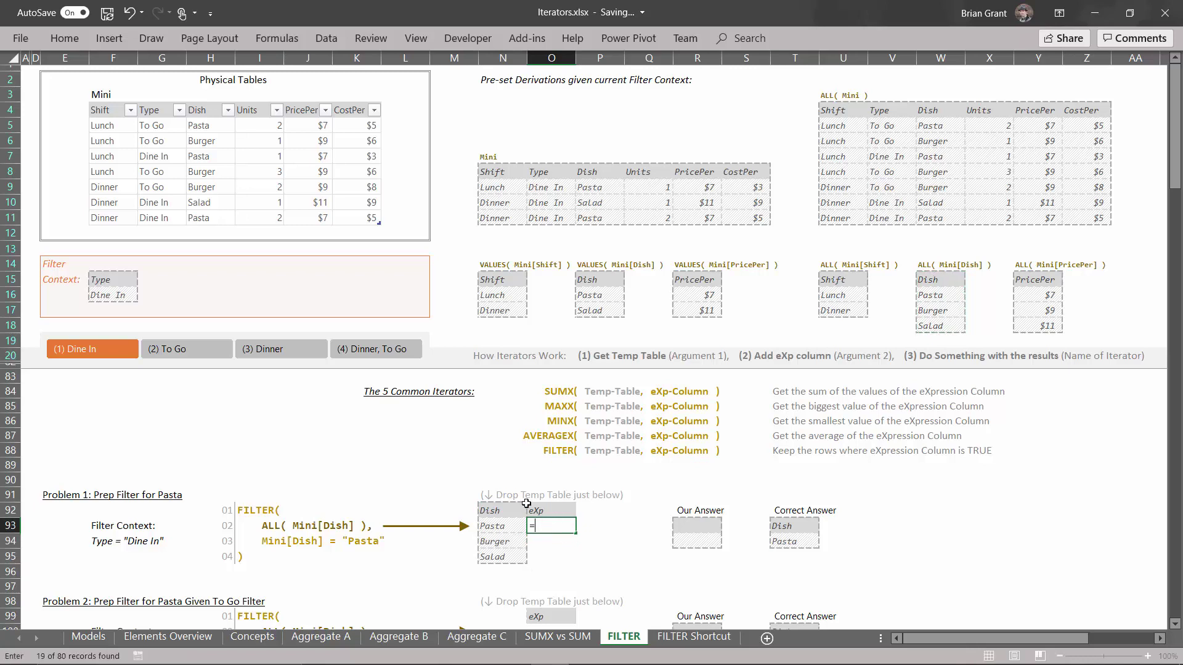
pyautogui.click(493, 528)
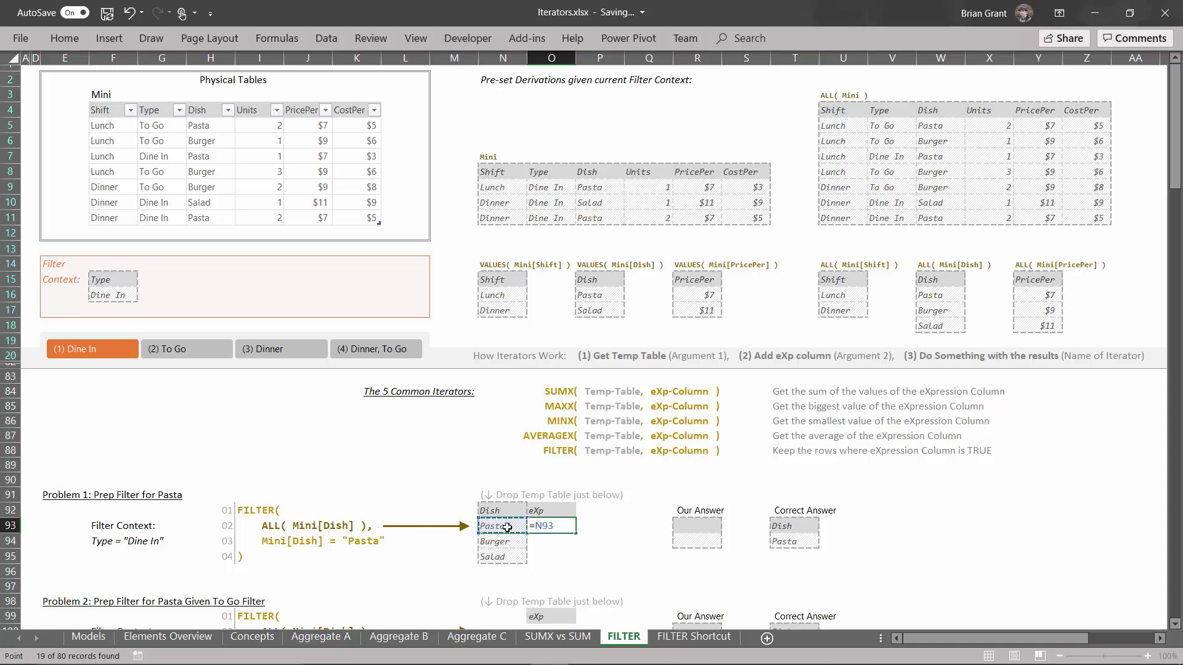
pyautogui.write('="Pasta')
pyautogui.press('Return')
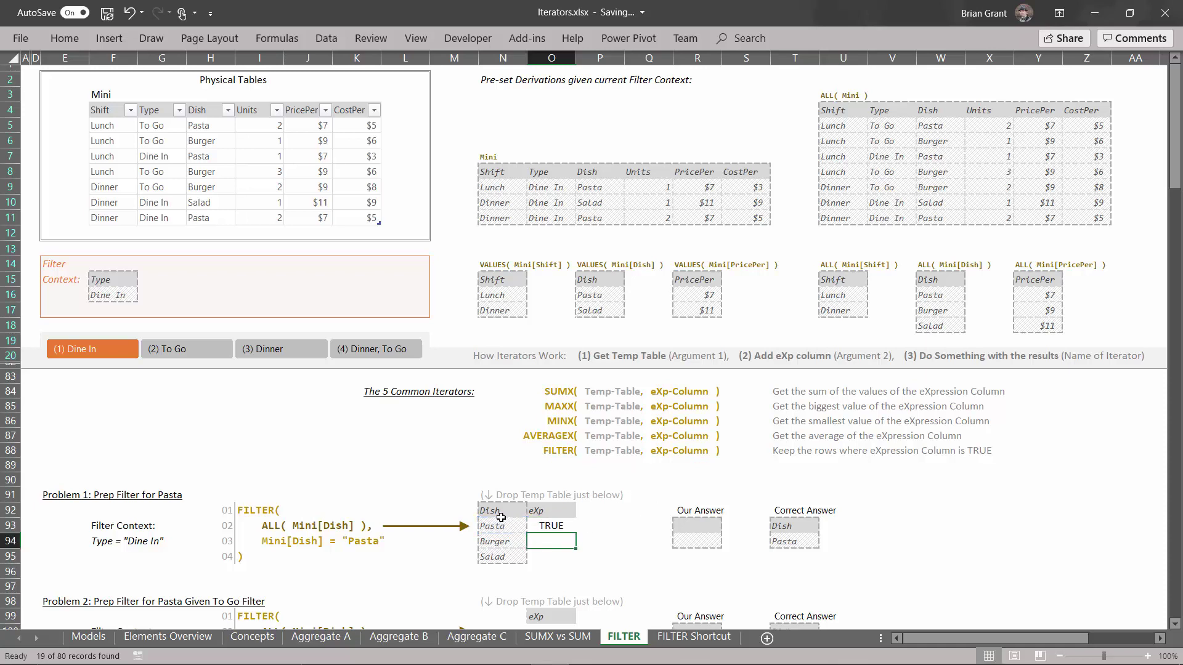
pyautogui.click(542, 526)
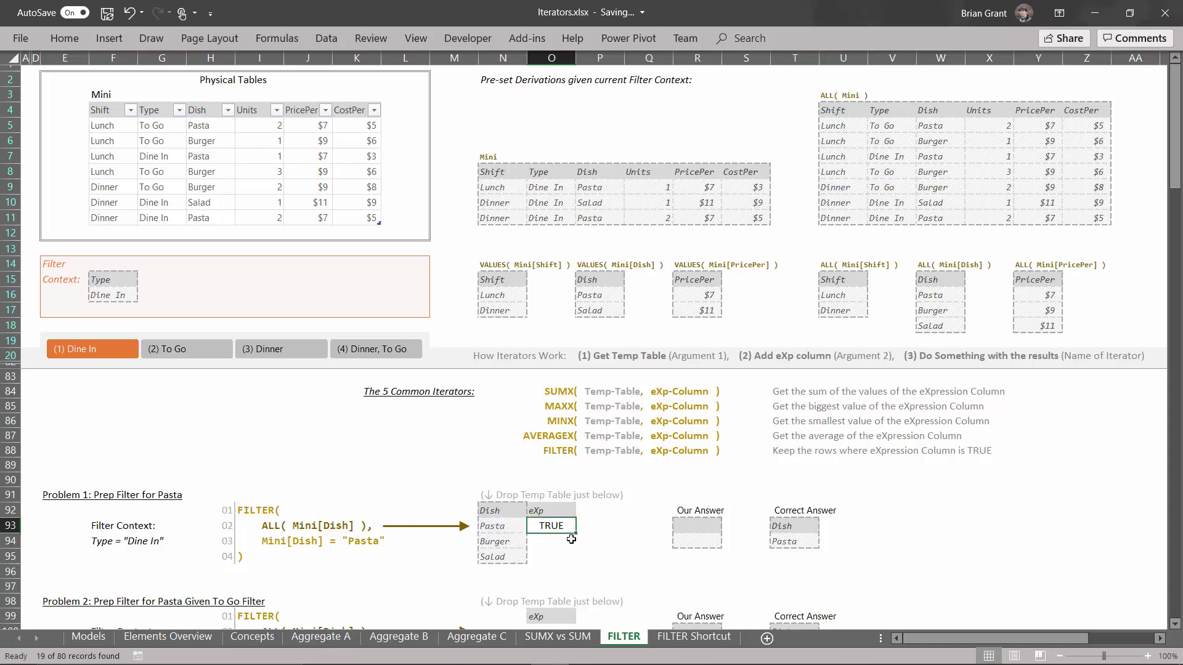
pyautogui.moveTo(575, 536); pyautogui.dragTo(573, 562)
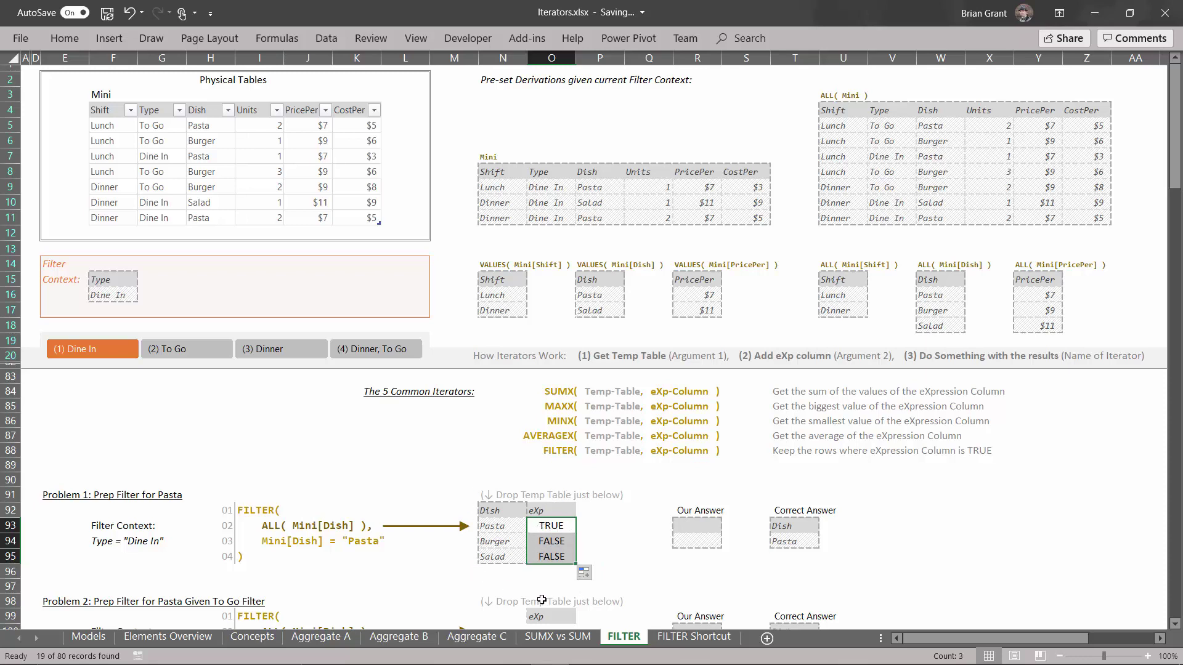
# Fill in Problem 1's Our Answer table with the header Dish and the row Pasta.
pyautogui.click(697, 528)
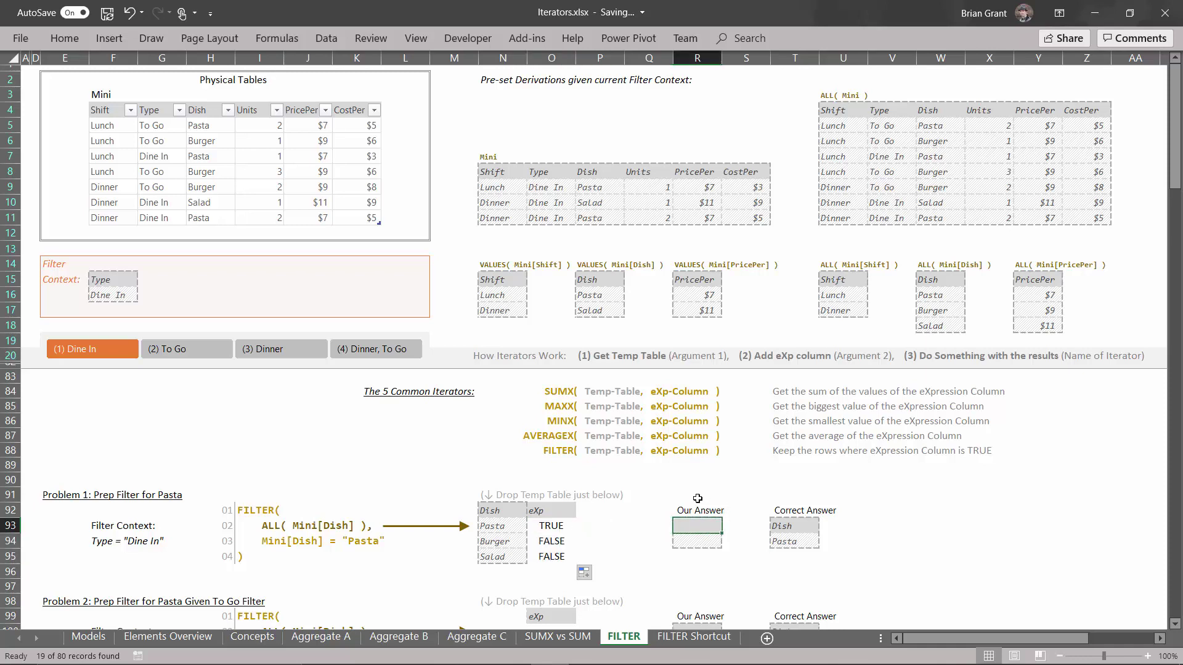
pyautogui.write('Dish')
pyautogui.press('Return')
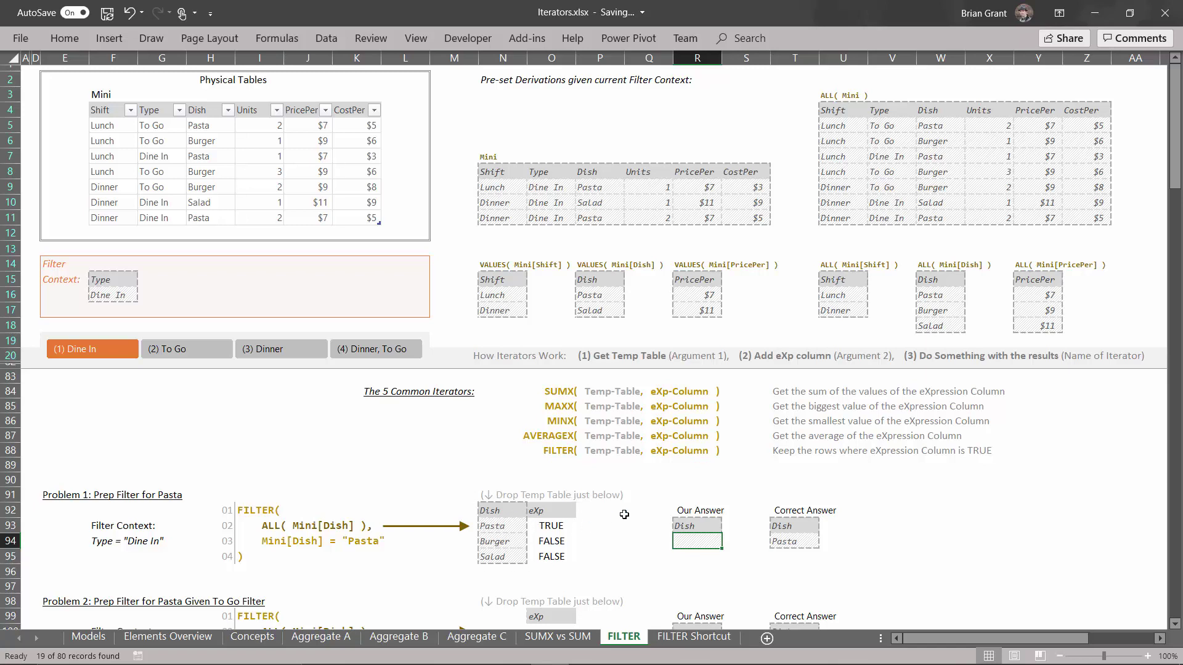
pyautogui.write('Pas')
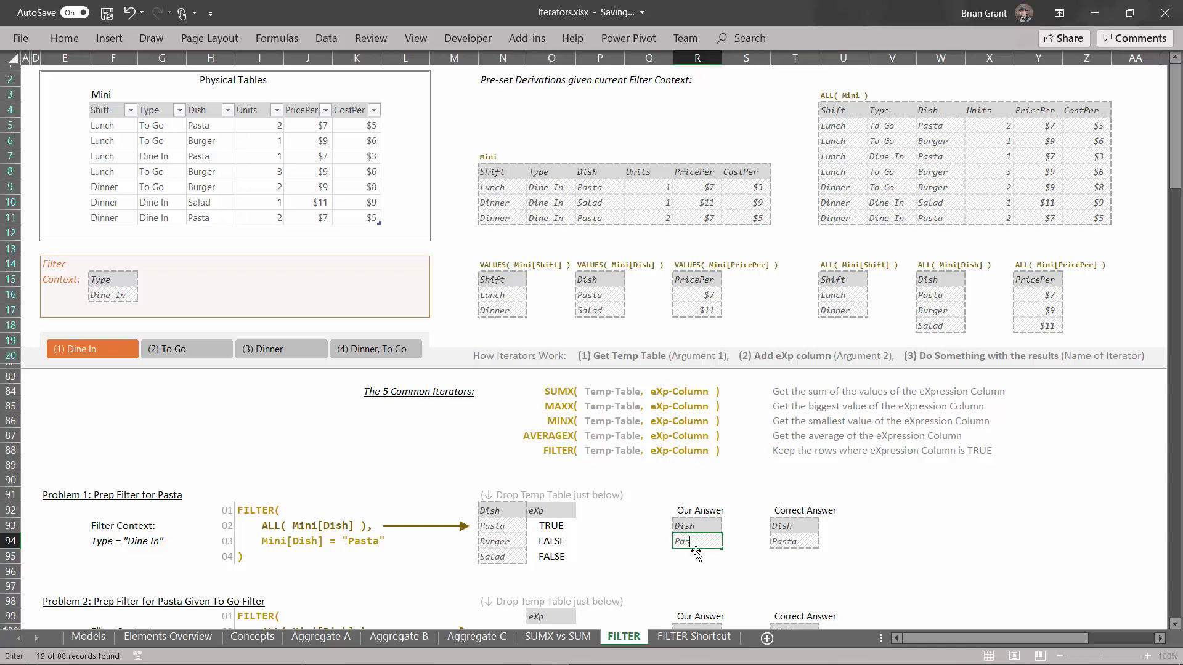
pyautogui.write('ta')
pyautogui.press('Return')
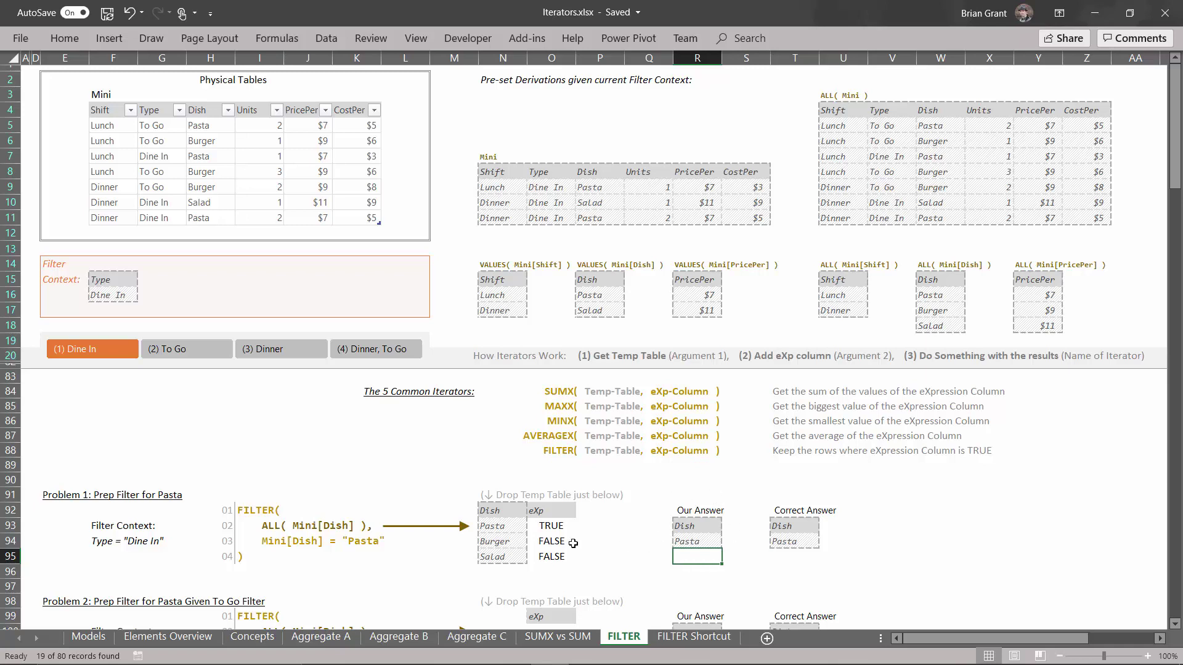
# Set the filter context to (2) To Go and copy the ALL( Mini[Dish] ) table into Problem 2's temp table area at N99.
pyautogui.scroll(-2, 573, 544)
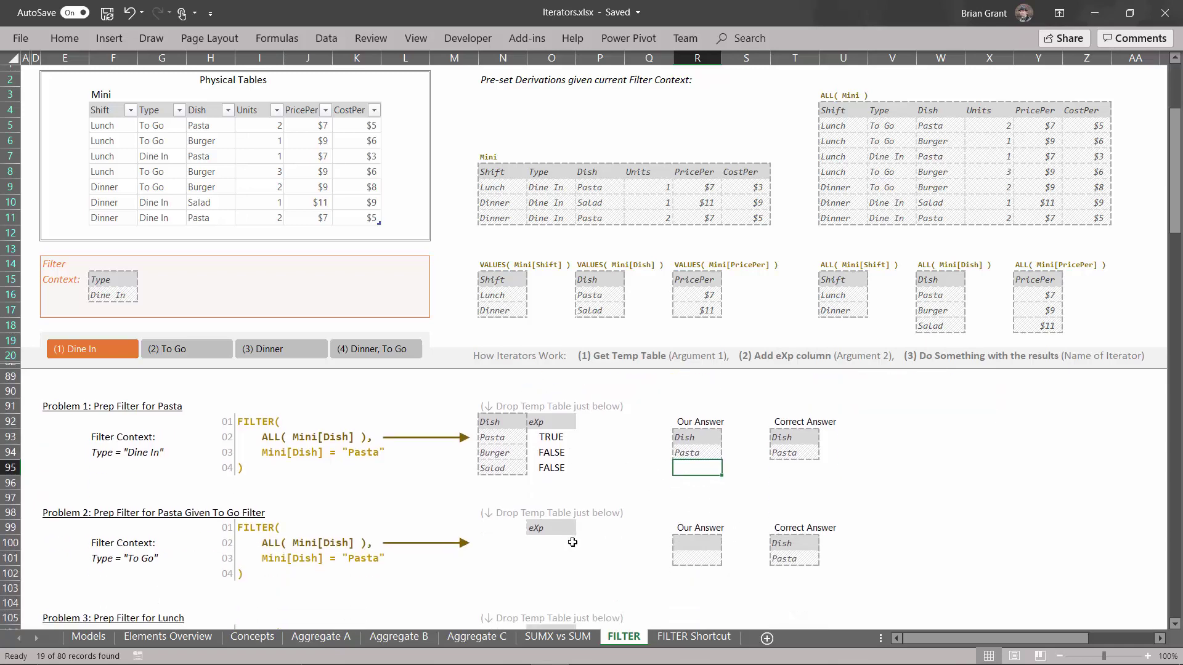
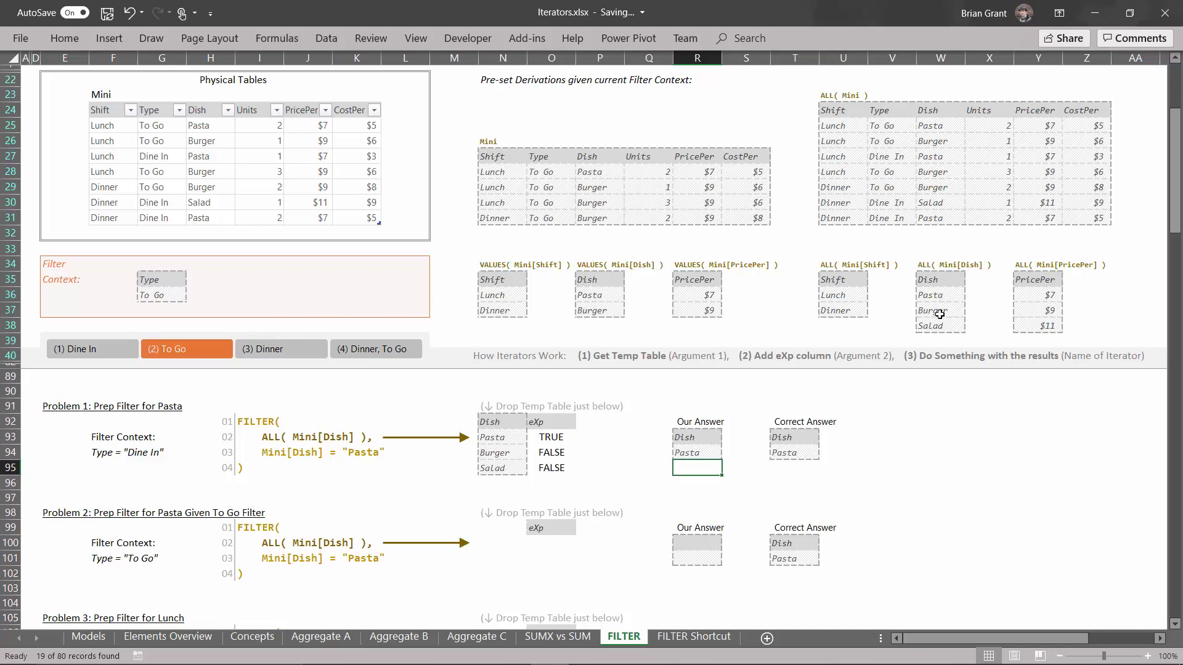
pyautogui.moveTo(943, 277); pyautogui.dragTo(942, 326)
pyautogui.hotkey('ctrl', 'c')
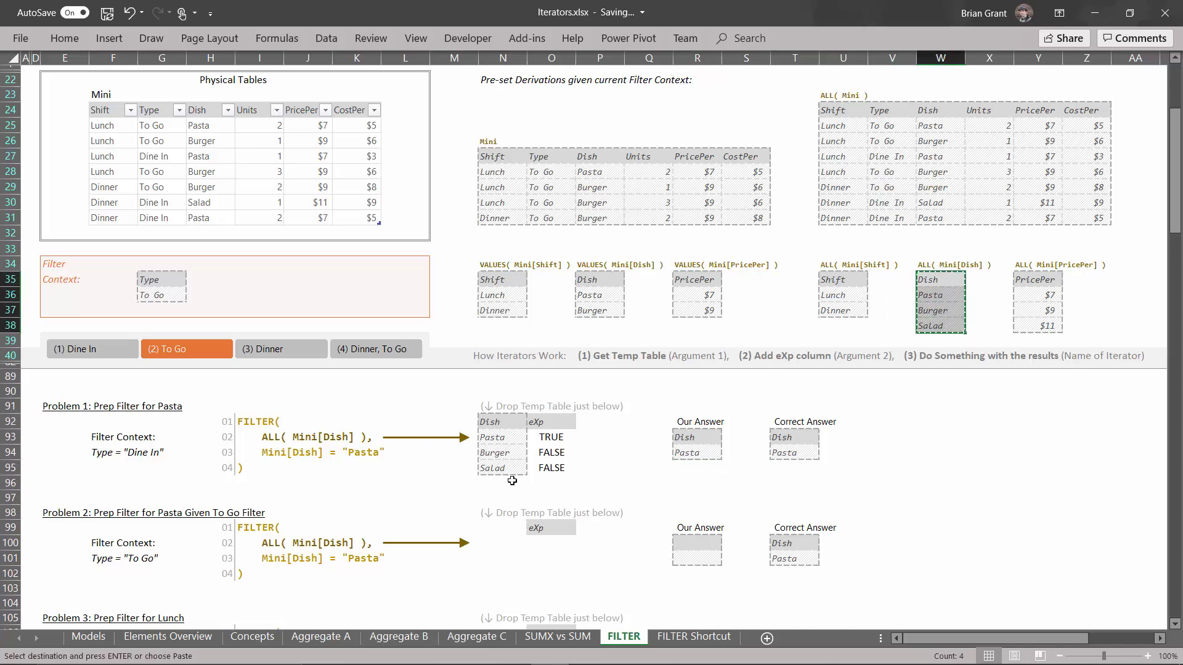
pyautogui.click(496, 535)
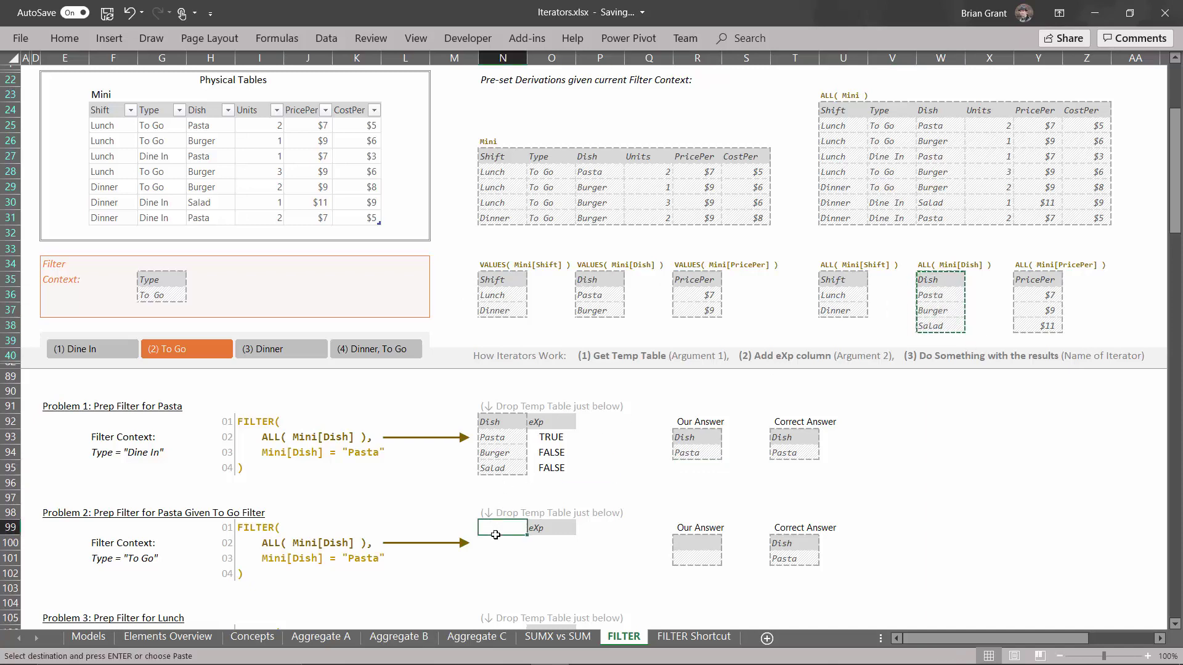
pyautogui.hotkey('ctrl', 'v')
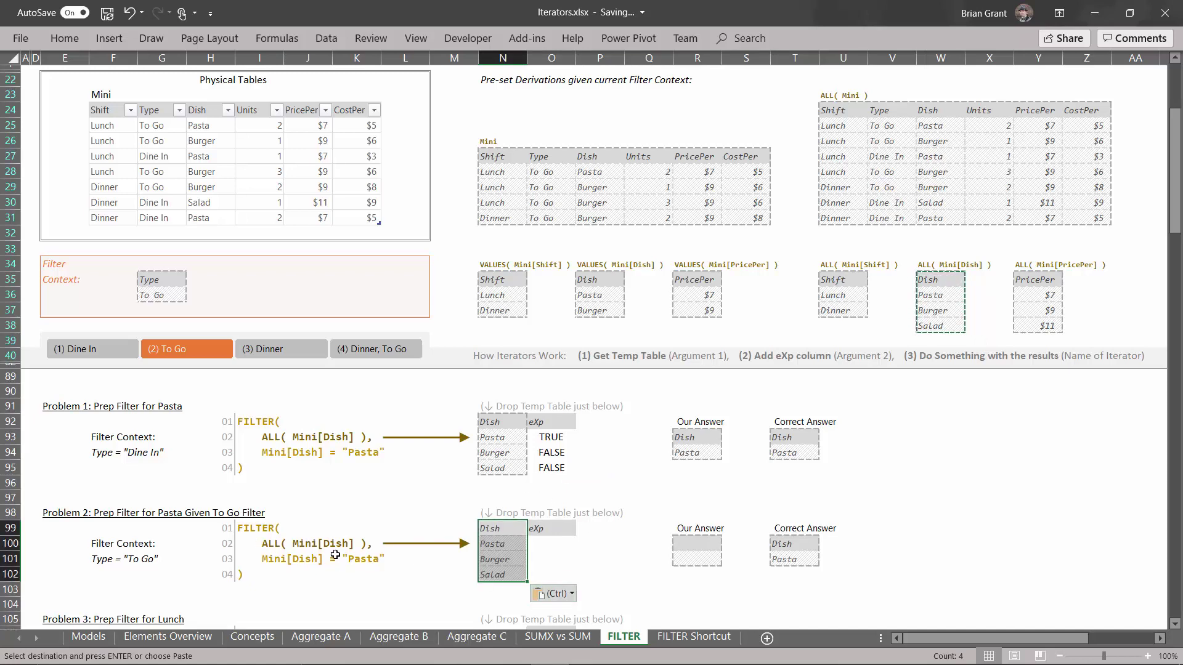
# Fill Problem 2's eXp column, O100 to O102, with the formula =N100="Pasta" to test each dish.
pyautogui.click(546, 547)
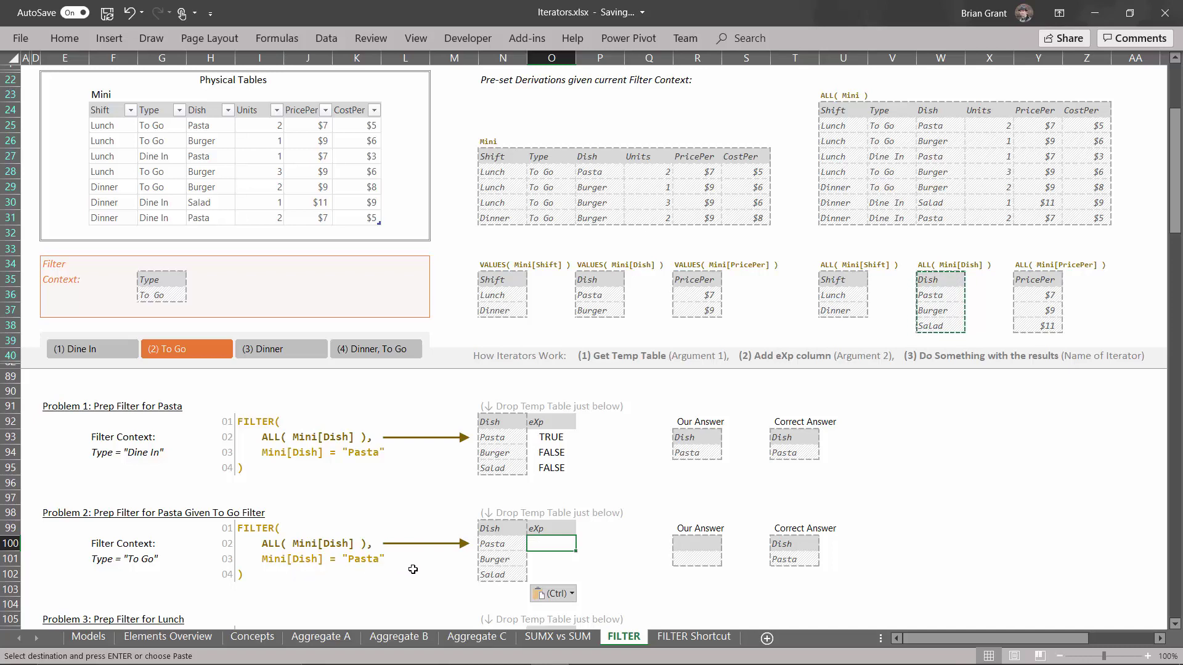
pyautogui.write('=')
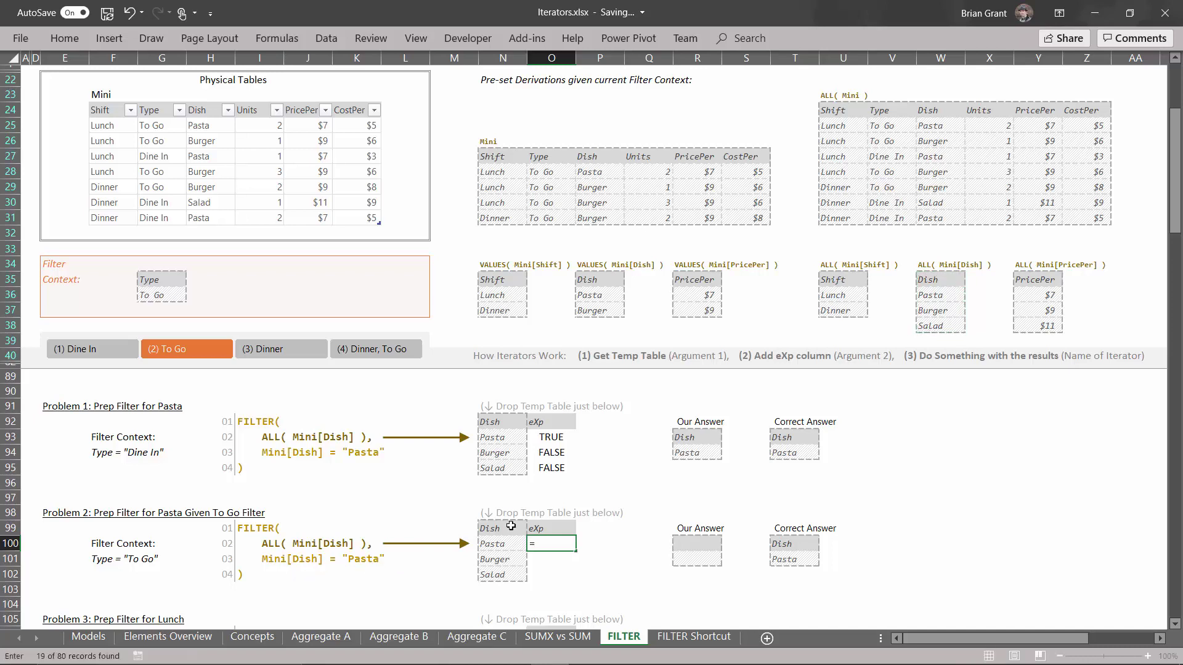
pyautogui.click(506, 548)
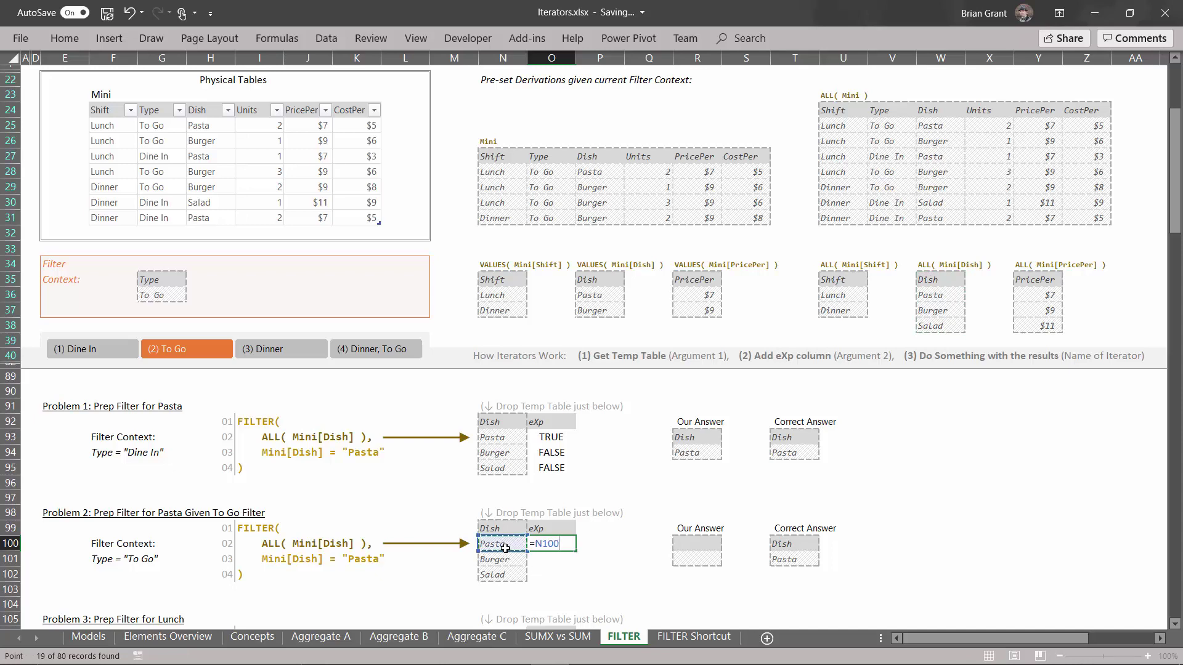
pyautogui.write('="Pasta')
pyautogui.press('Return')
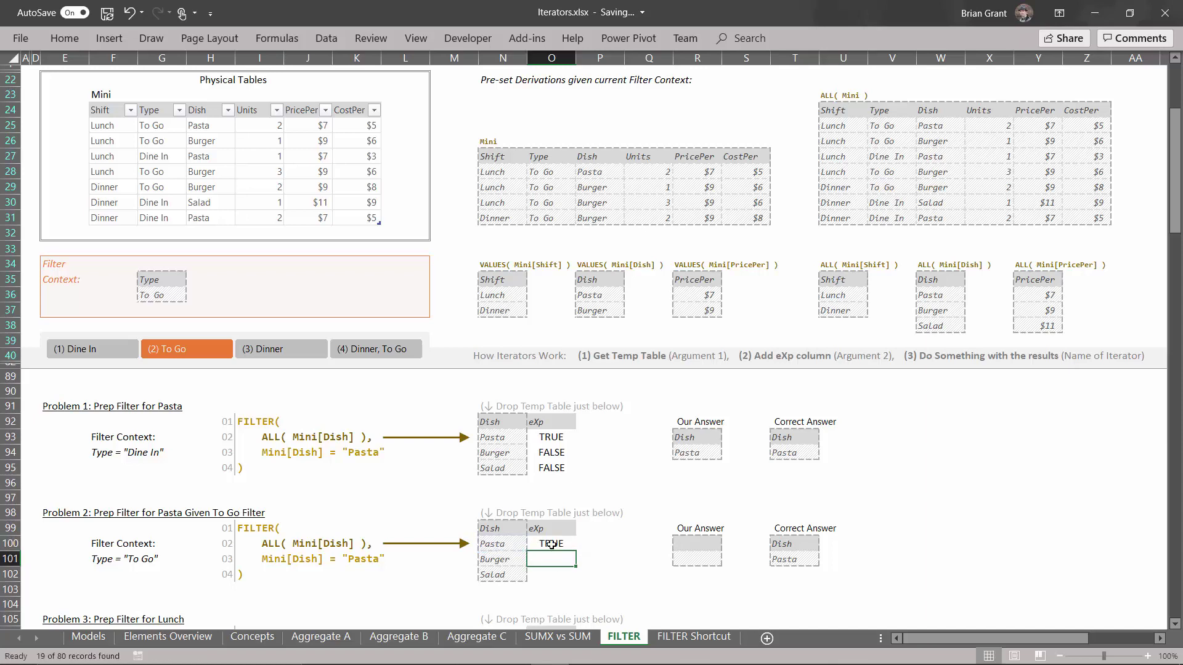
pyautogui.press('Up')
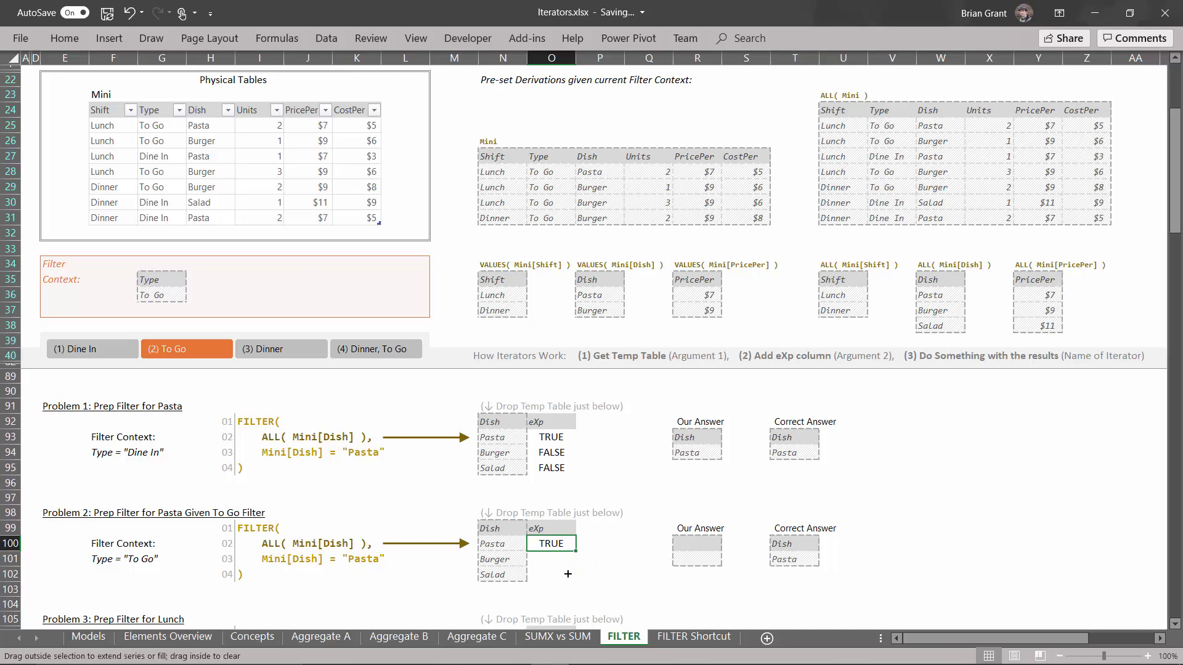
pyautogui.moveTo(573, 548); pyautogui.dragTo(573, 579)
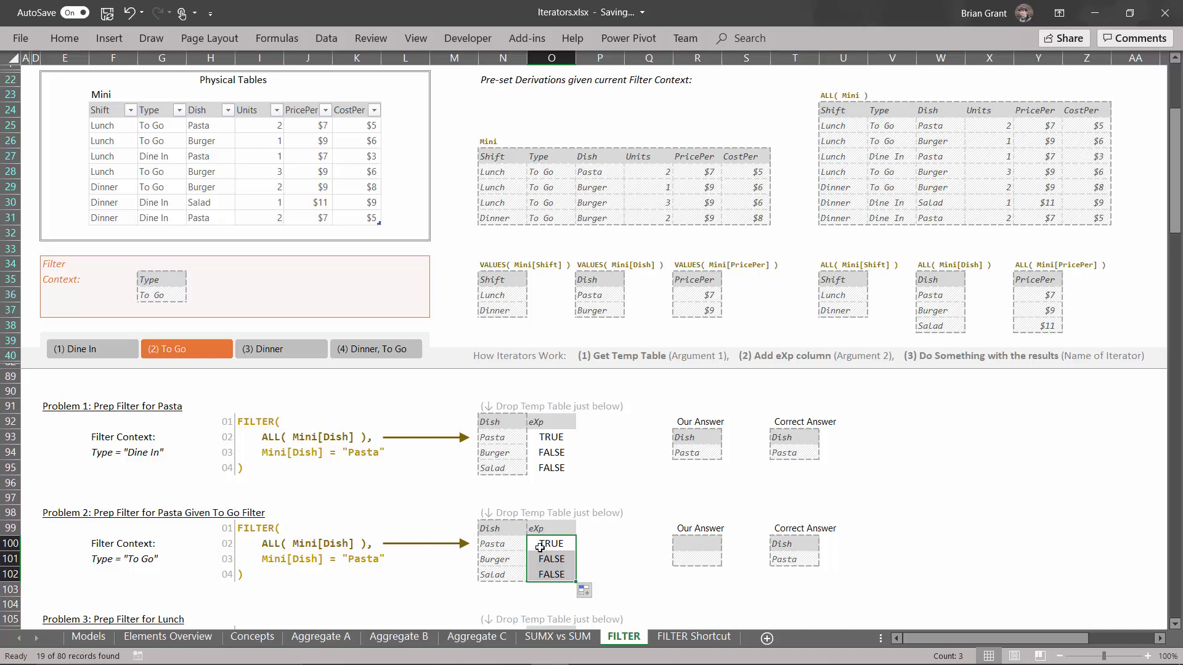
# Fill in Problem 2's Our Answer table with the header Dish and the row Pasta.
pyautogui.click(720, 542)
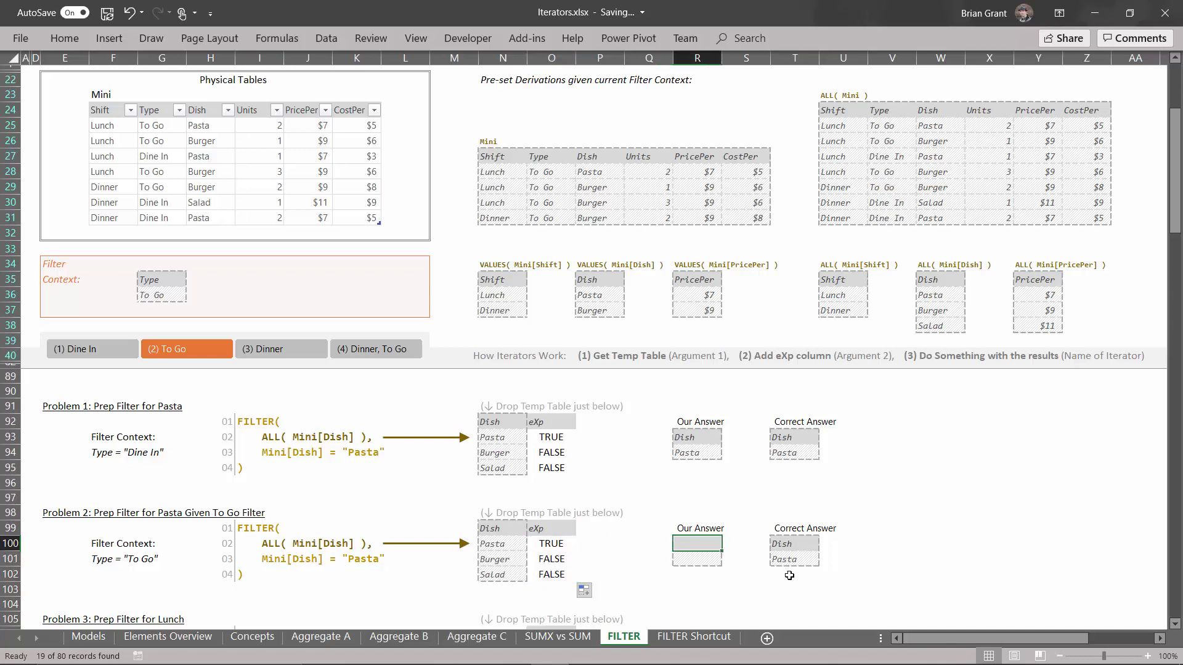
pyautogui.write('Dis')
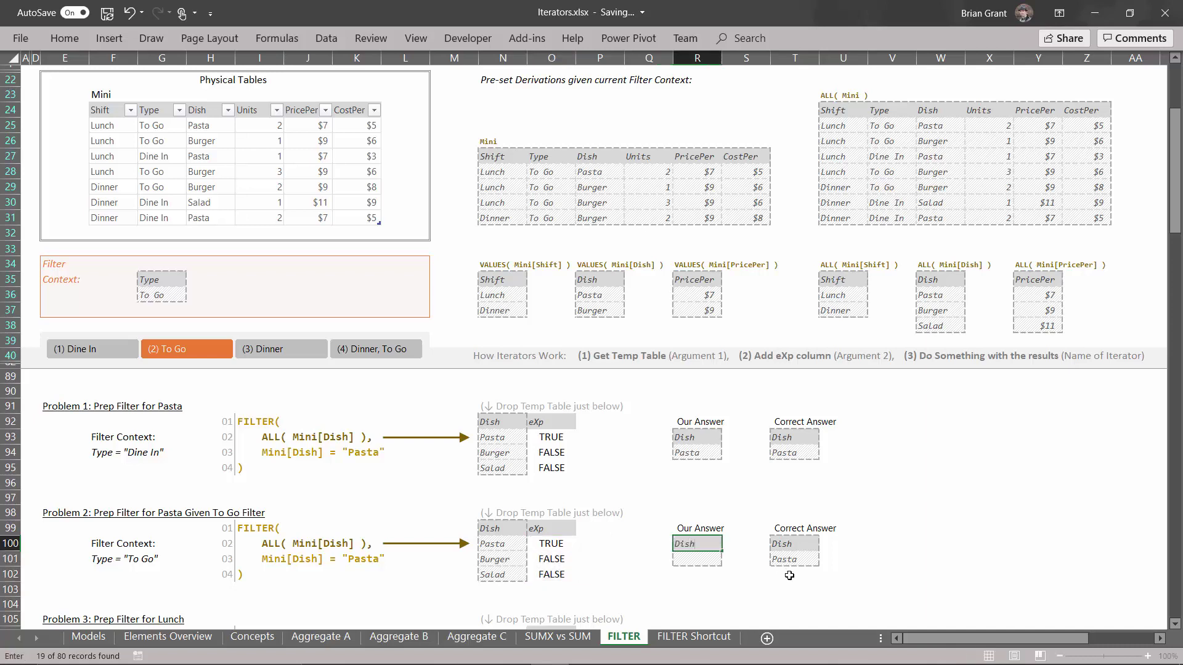
pyautogui.write('h')
pyautogui.press('Return')
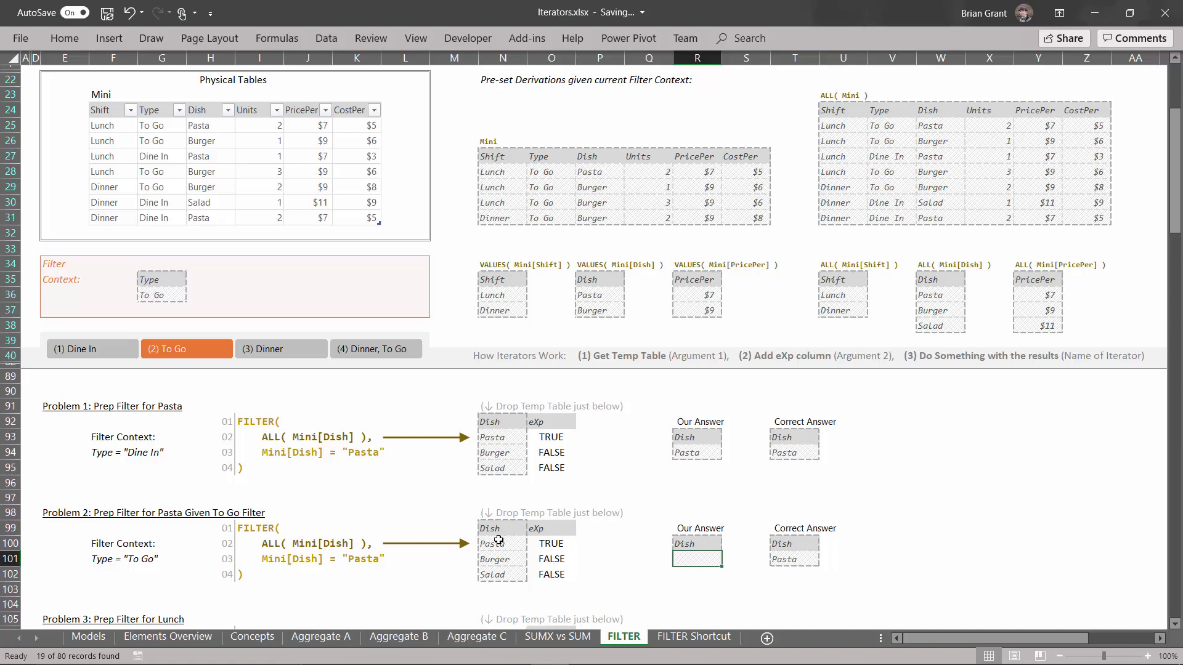
pyautogui.write('Pasta')
pyautogui.press('Return')
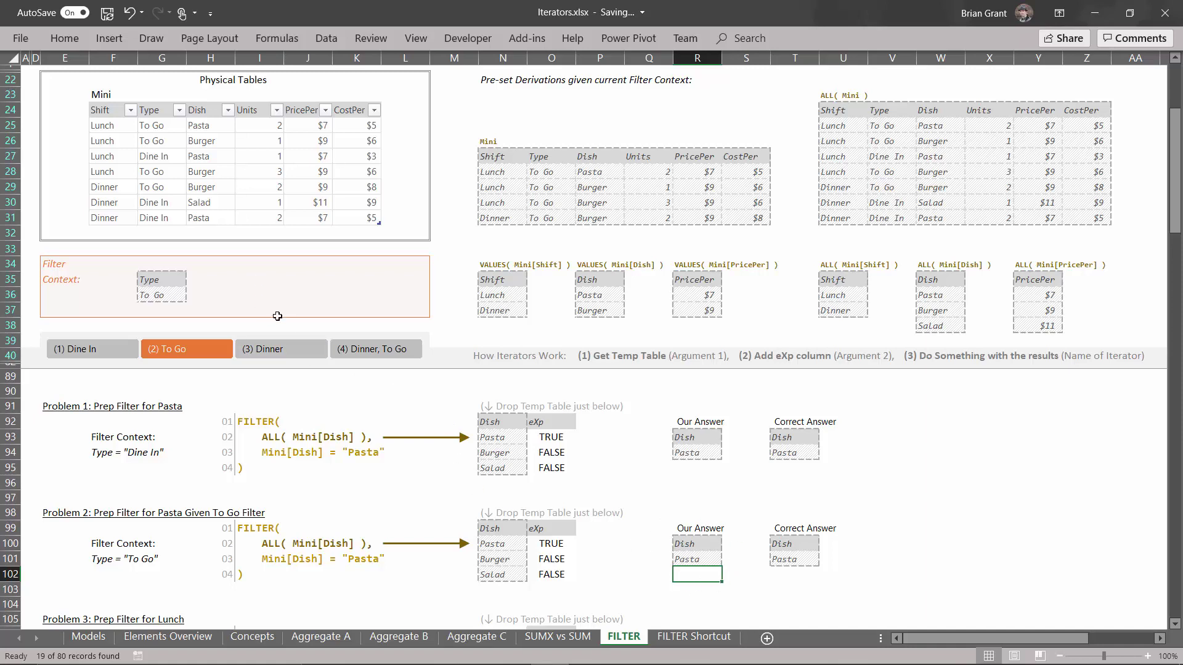
# Copy the ALL( Mini[Shift] ) table into Problem 3's temp table area at N106, using the (2) To Go filter context.
pyautogui.scroll(-2, 458, 358)
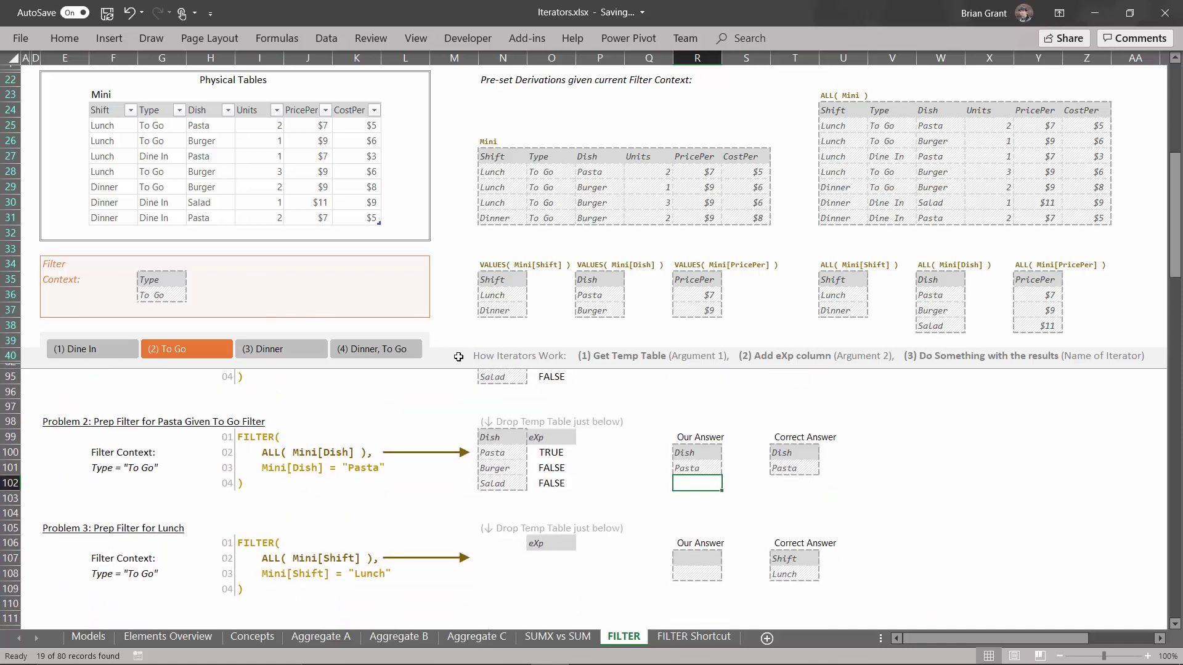
pyautogui.scroll(-1, 488, 451)
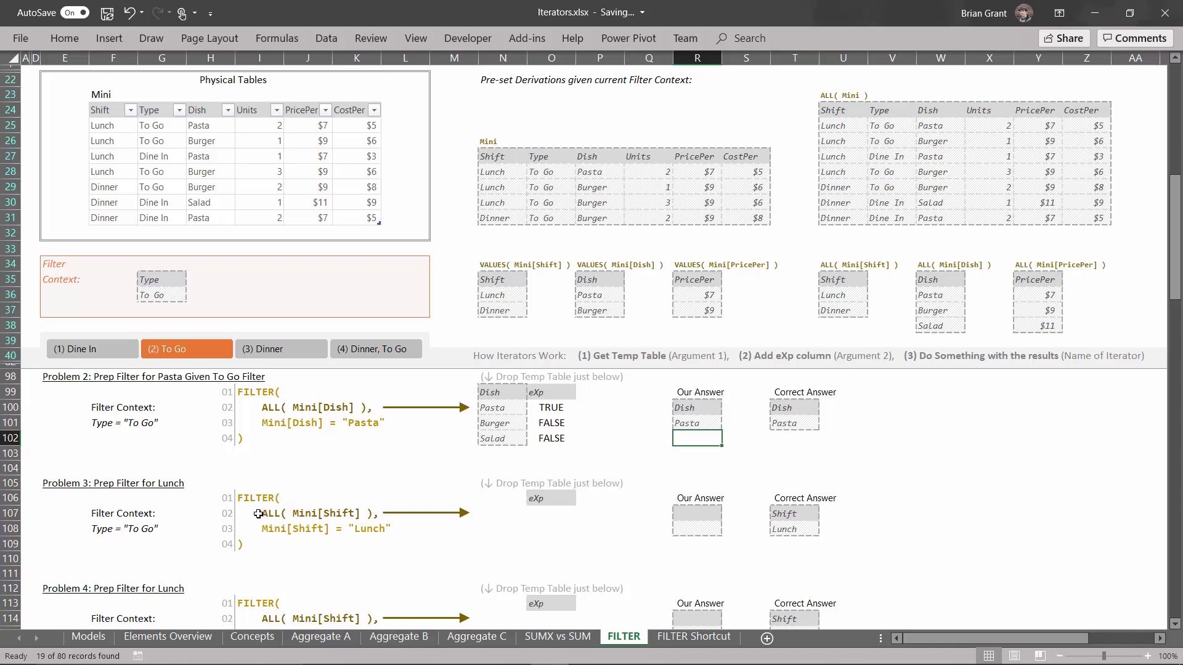
pyautogui.click(199, 348)
pyautogui.moveTo(834, 283); pyautogui.dragTo(841, 311)
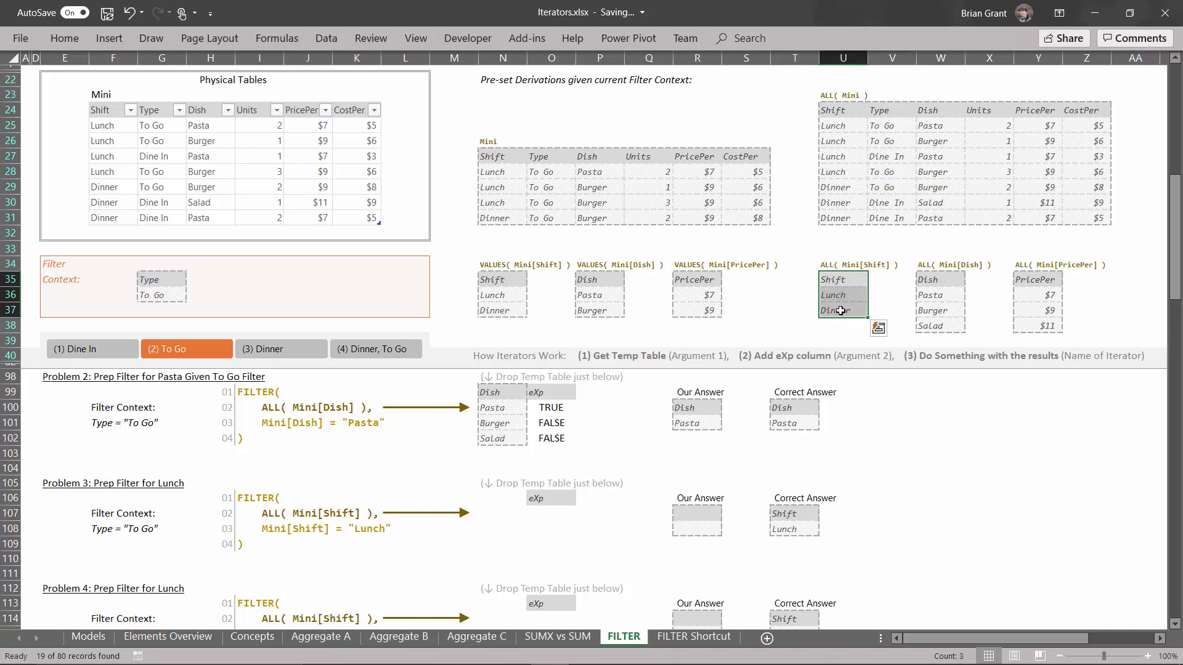
pyautogui.hotkey('ctrl', 'c')
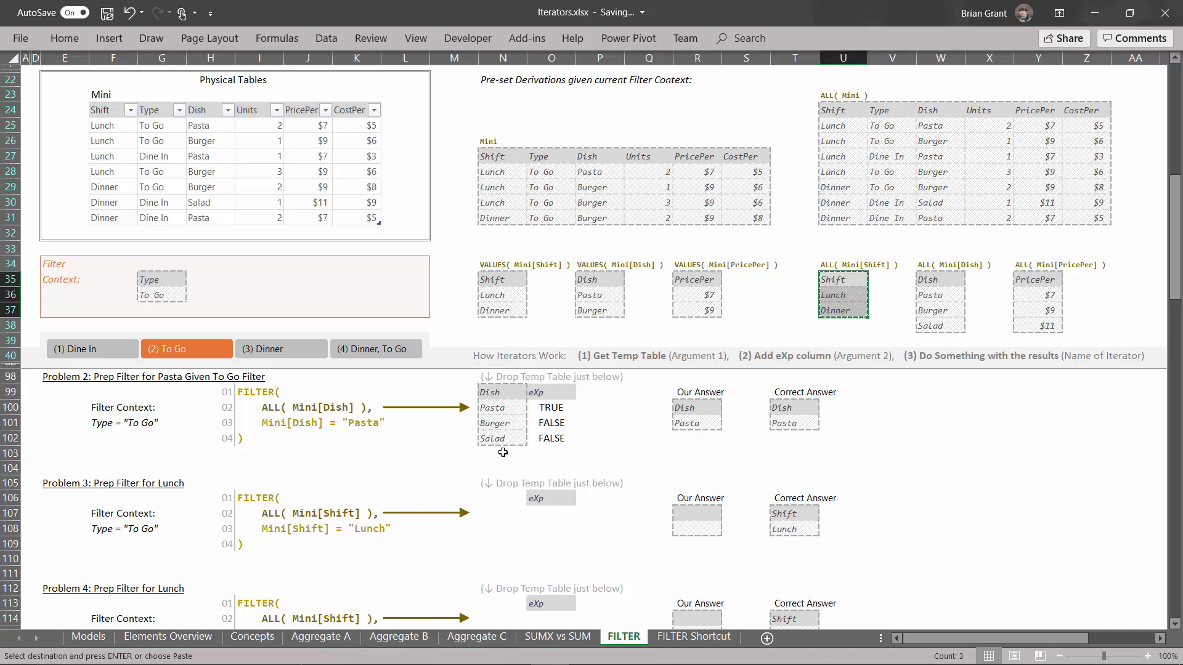
pyautogui.click(496, 497)
pyautogui.hotkey('ctrl', 'v')
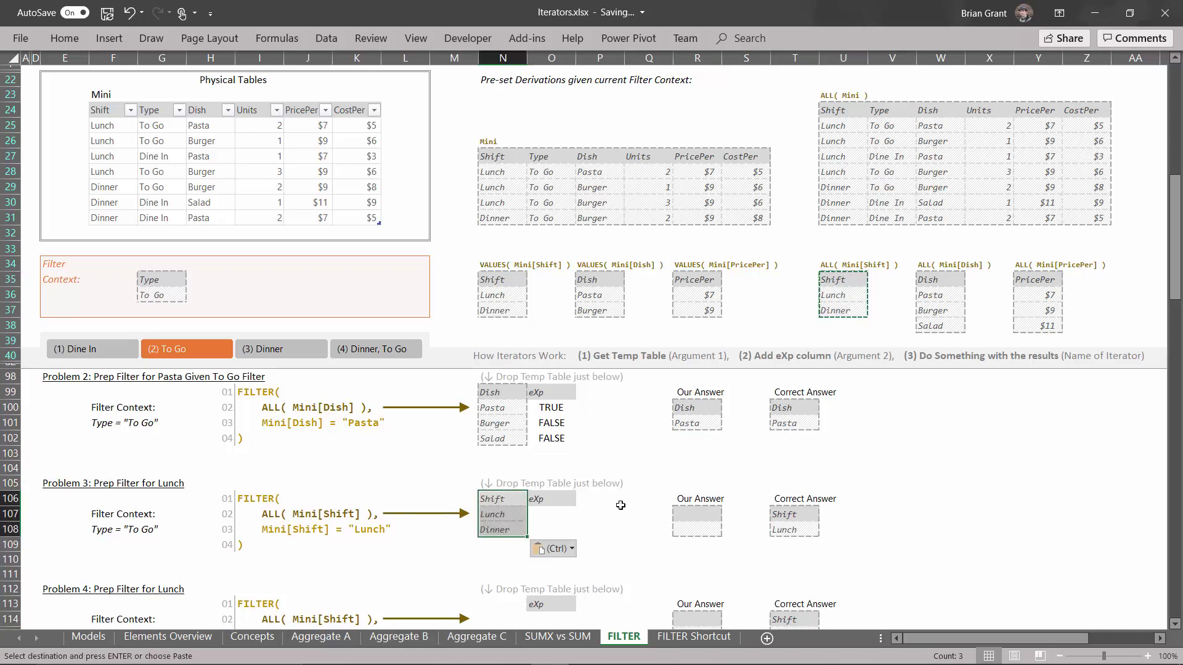
# Fill Problem 3's eXp column, O107 to O108, with the formula =N107="Lunch" to test each shift.
pyautogui.click(556, 513)
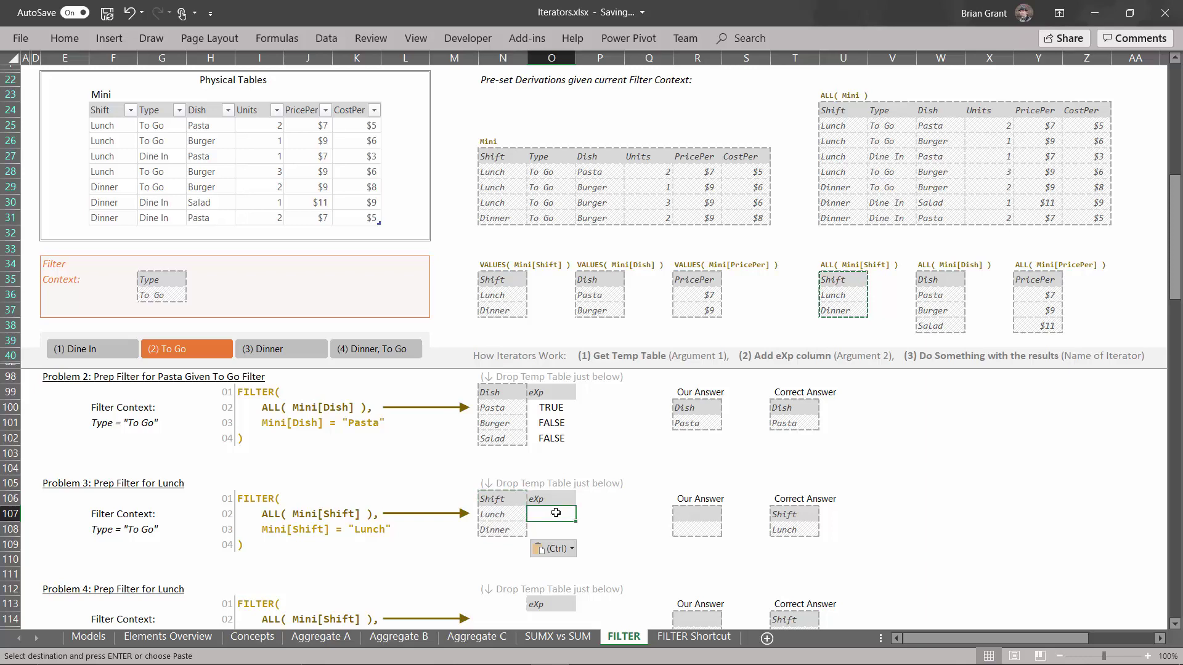
pyautogui.write('=')
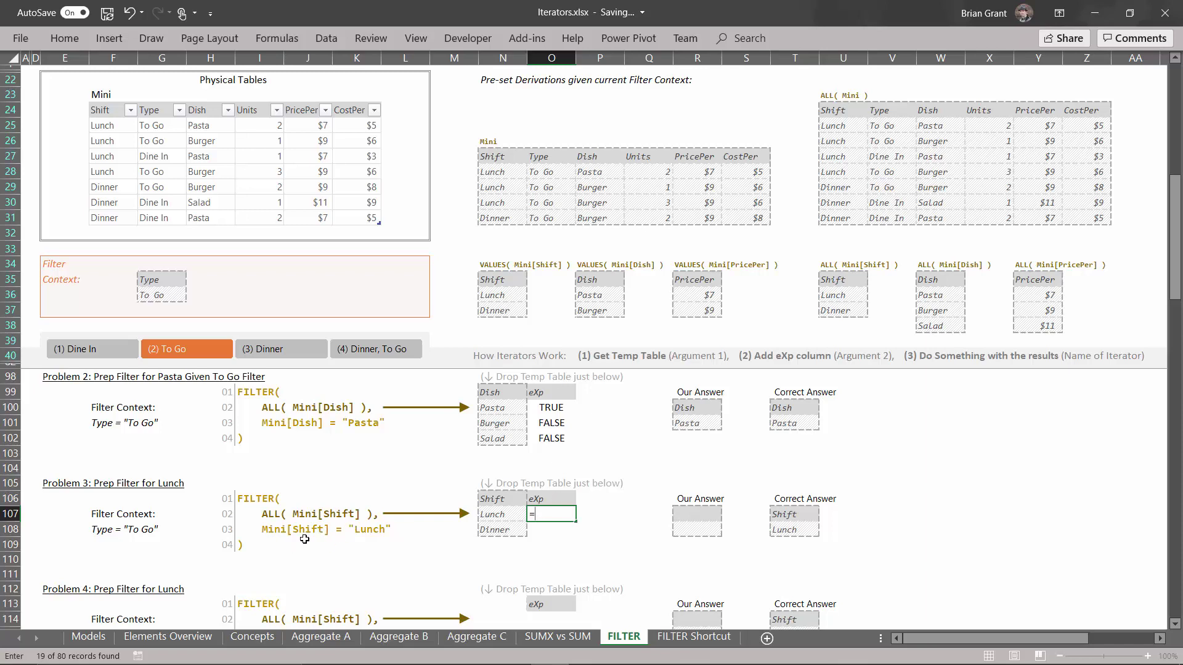
pyautogui.click(505, 514)
pyautogui.write('="Lunch')
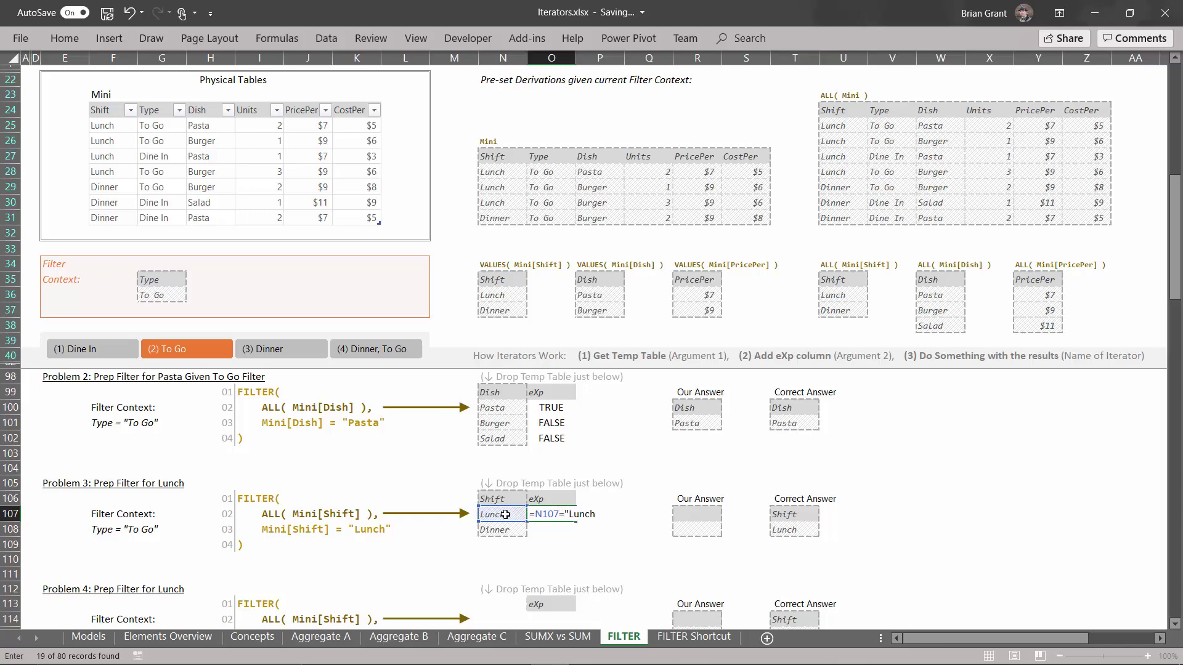
pyautogui.press('Return')
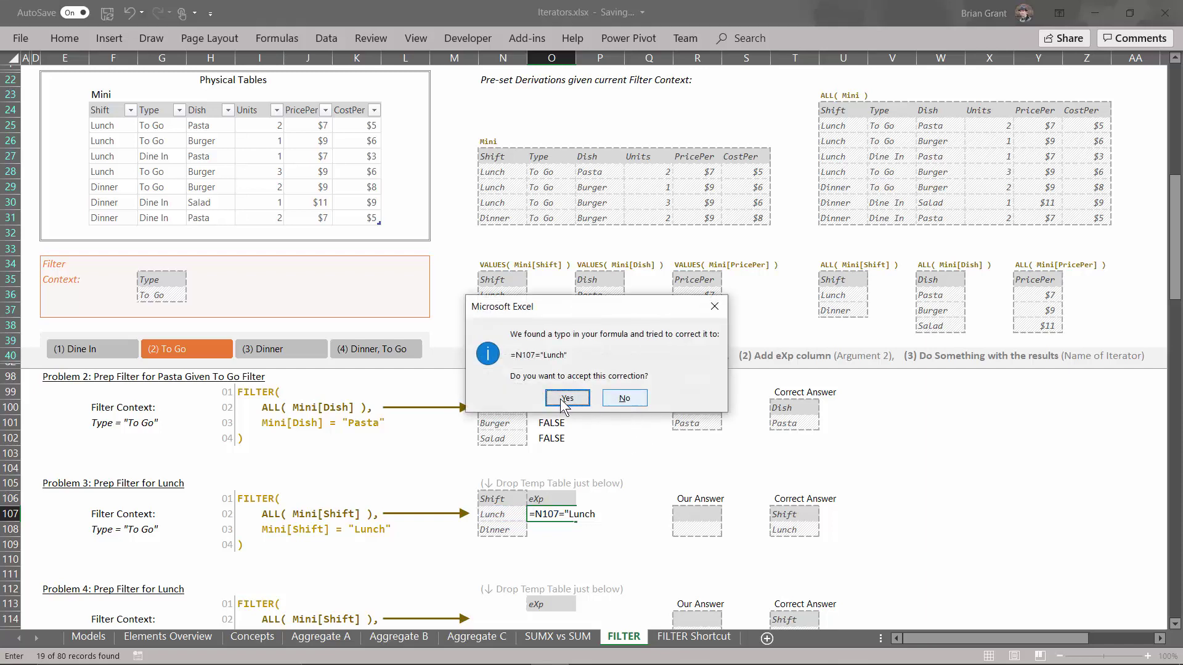
pyautogui.click(608, 400)
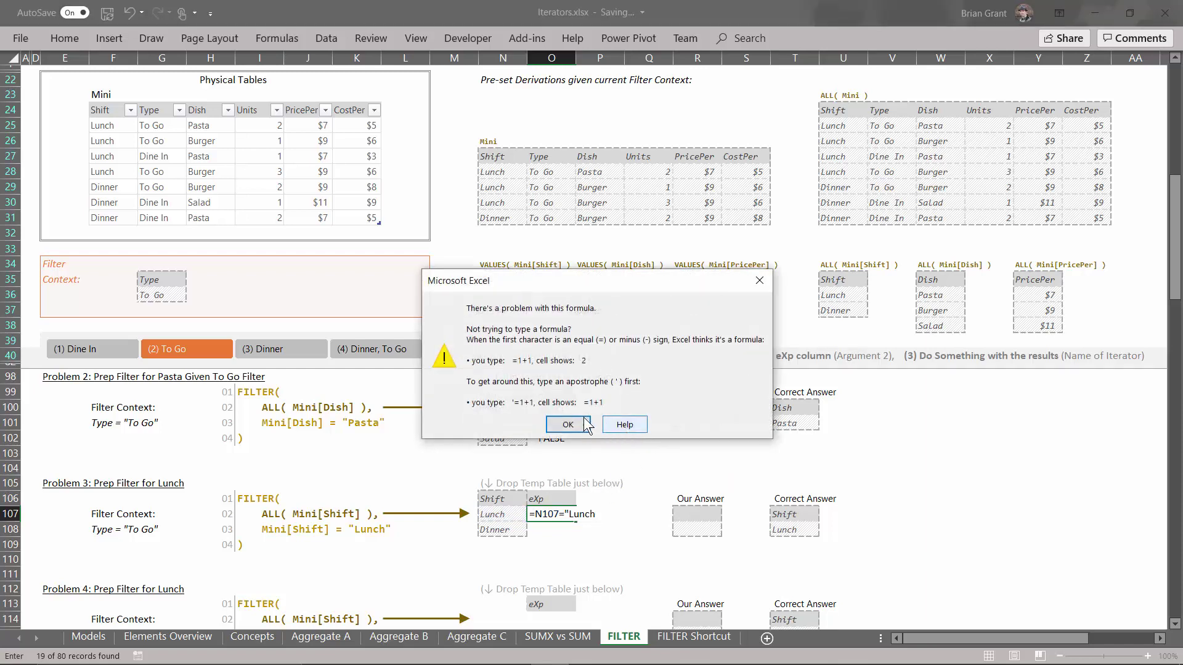
pyautogui.click(760, 281)
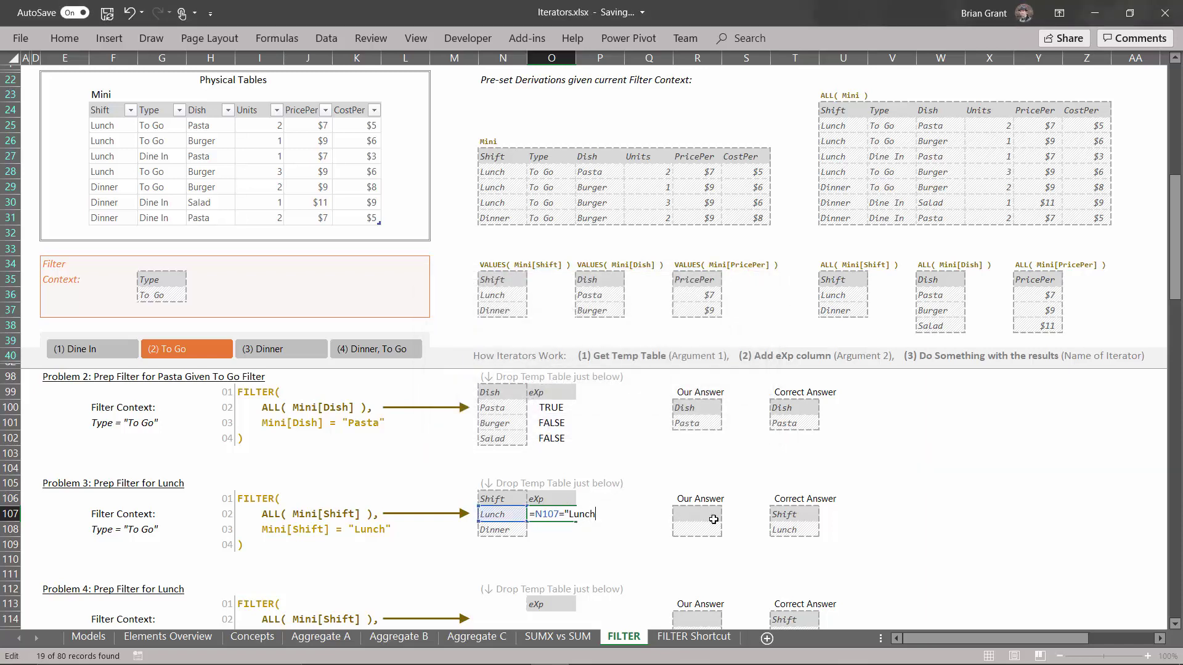
pyautogui.press('Return')
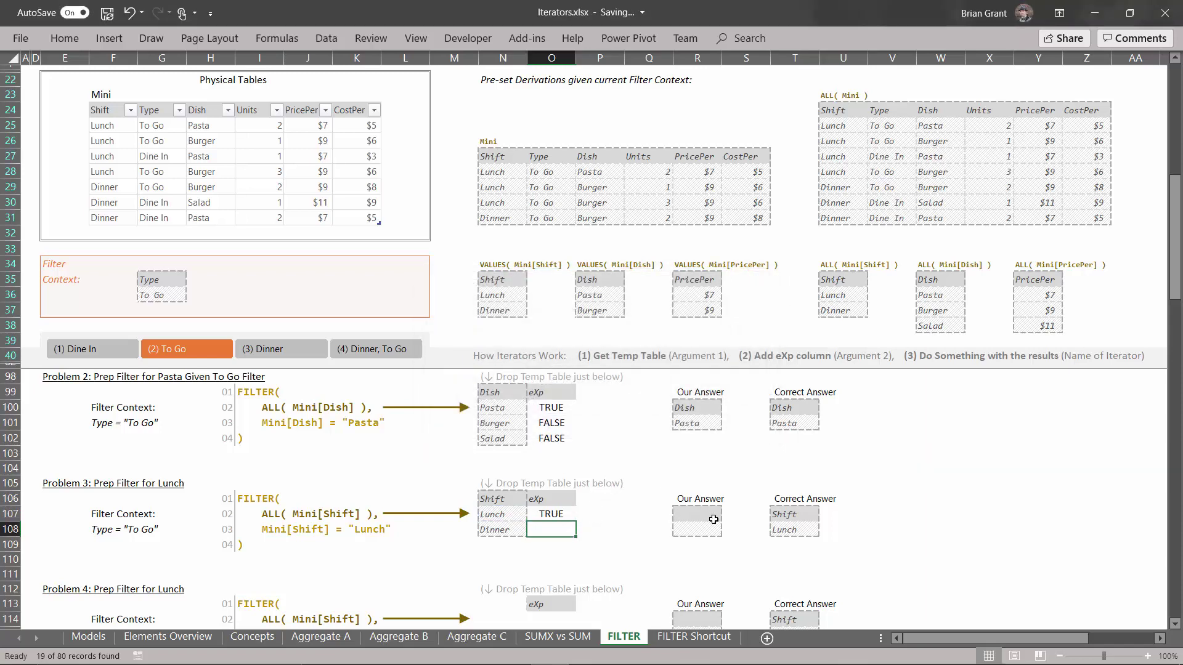
pyautogui.click(558, 516)
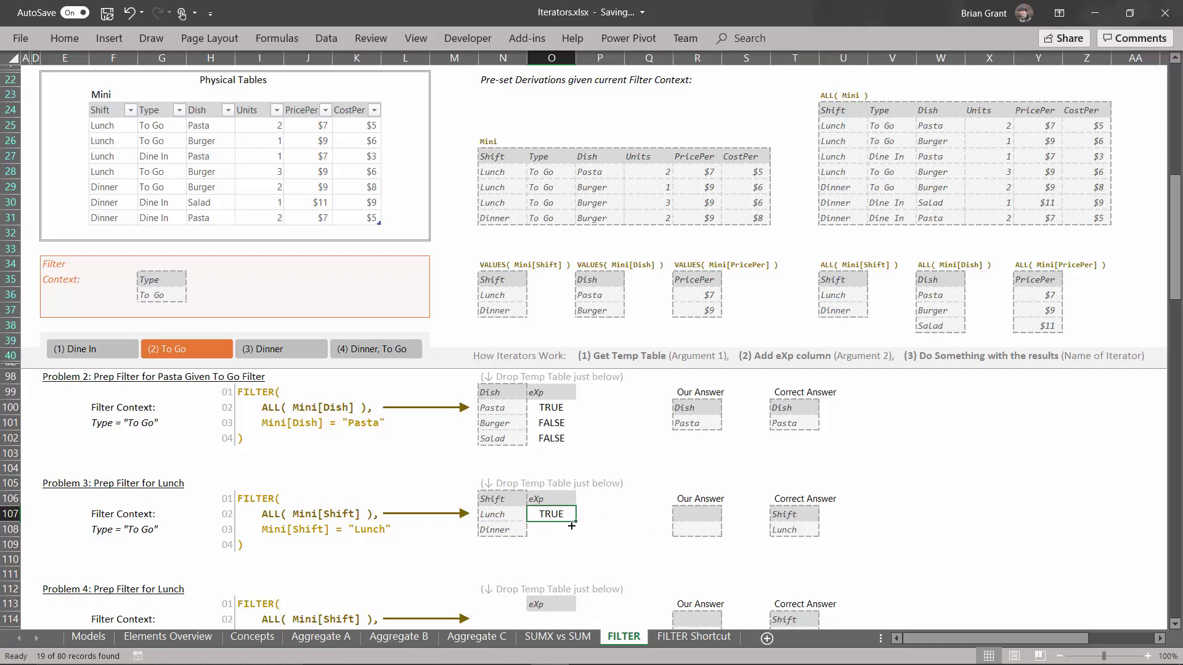
pyautogui.moveTo(572, 525); pyautogui.dragTo(572, 536)
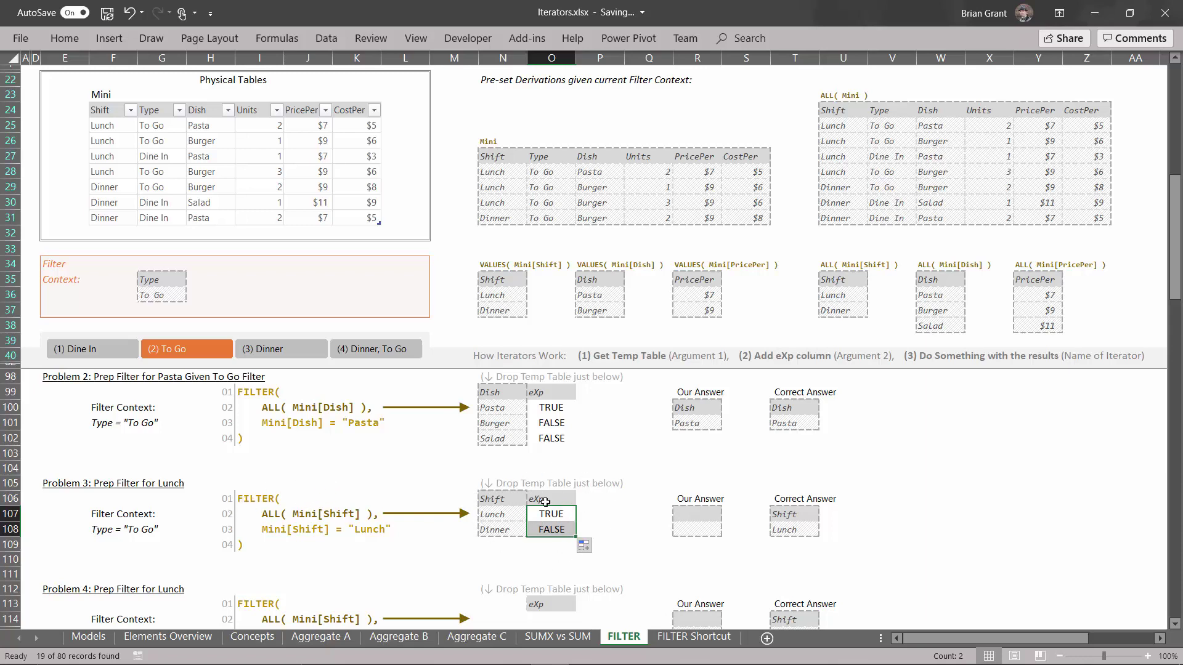
# Fill in Problem 3's Our Answer table with the header Shift and the row Lunch.
pyautogui.click(696, 515)
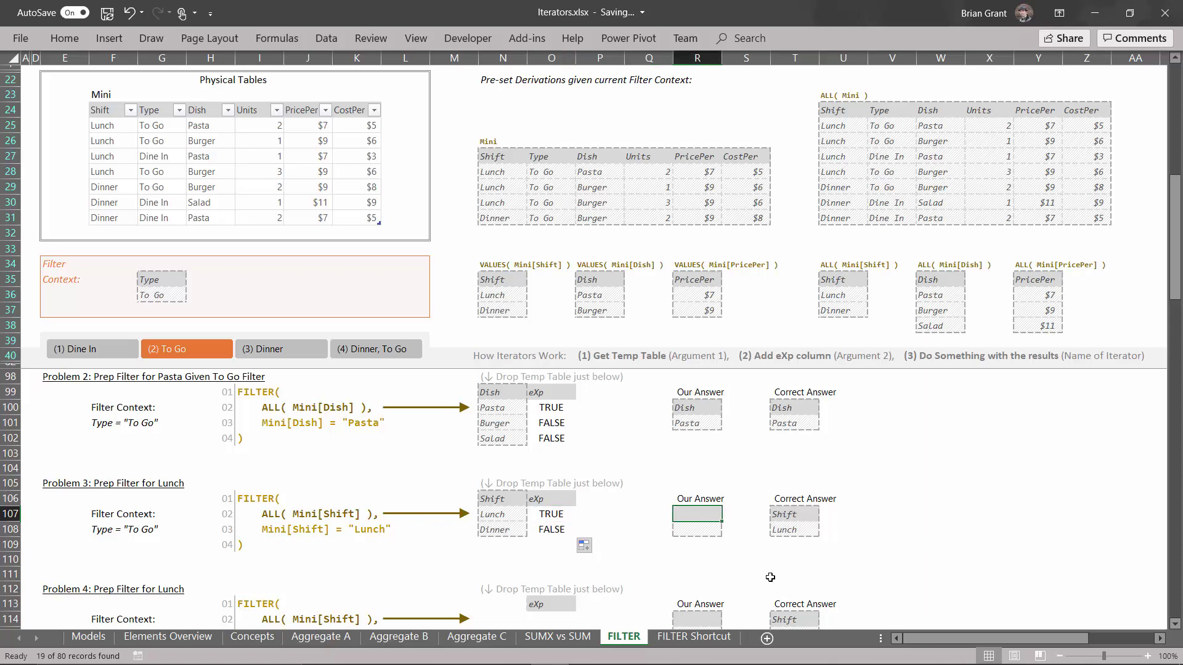
pyautogui.write('hift')
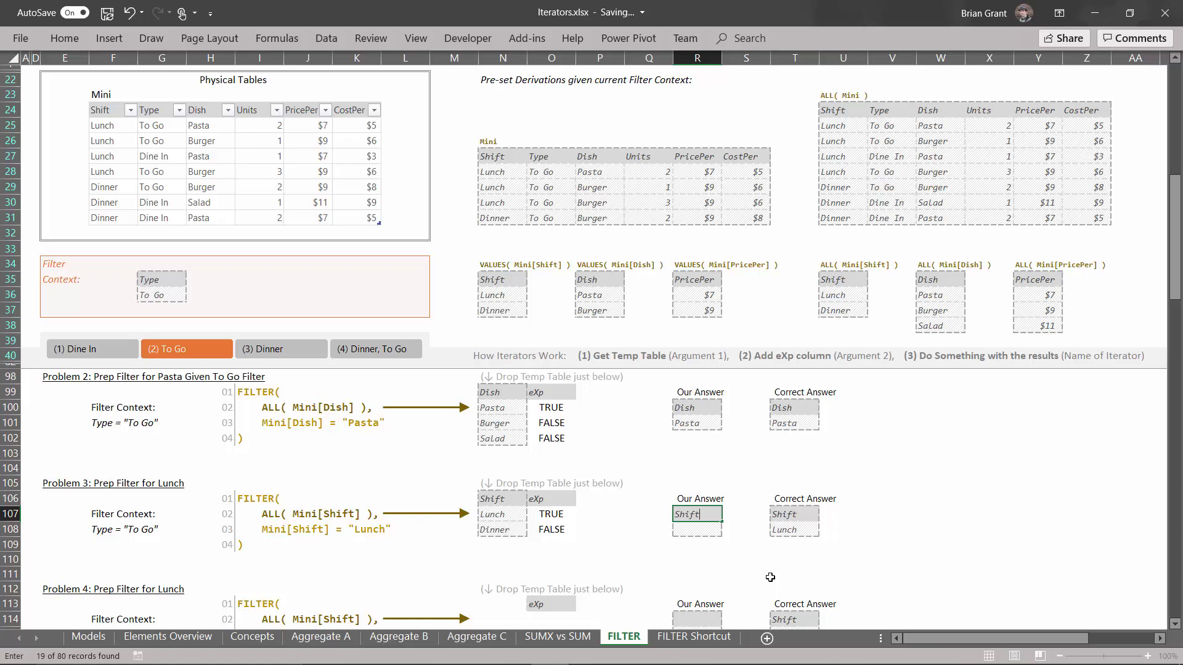
pyautogui.press('Return')
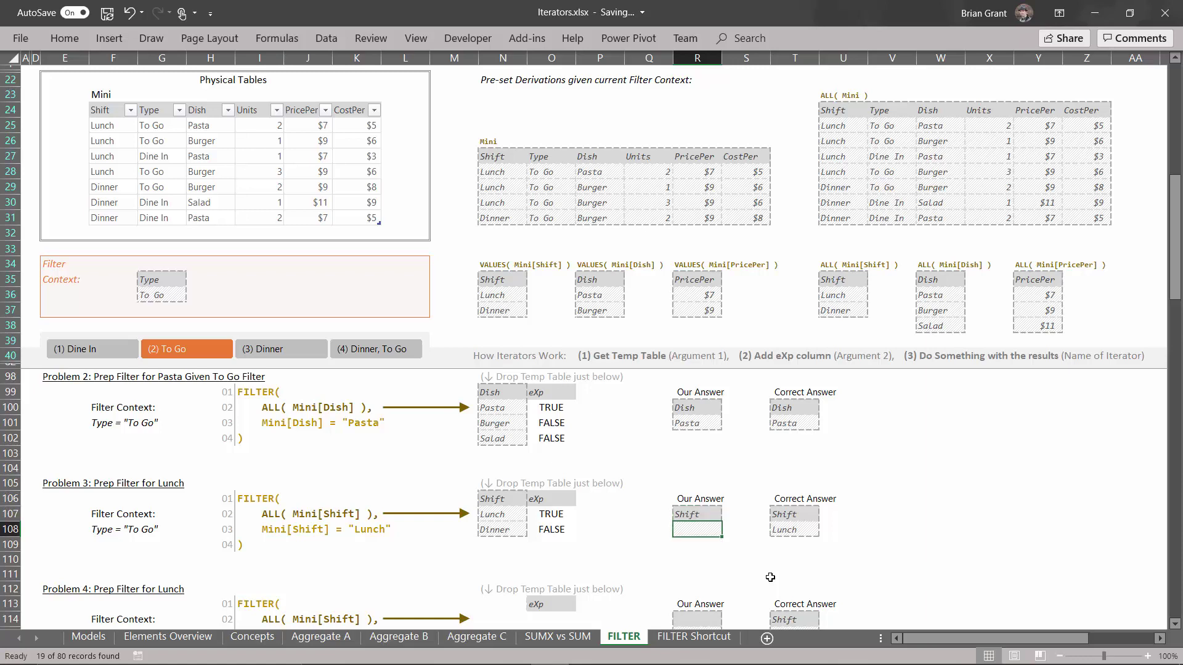
pyautogui.write('Lunch')
pyautogui.press('Return')
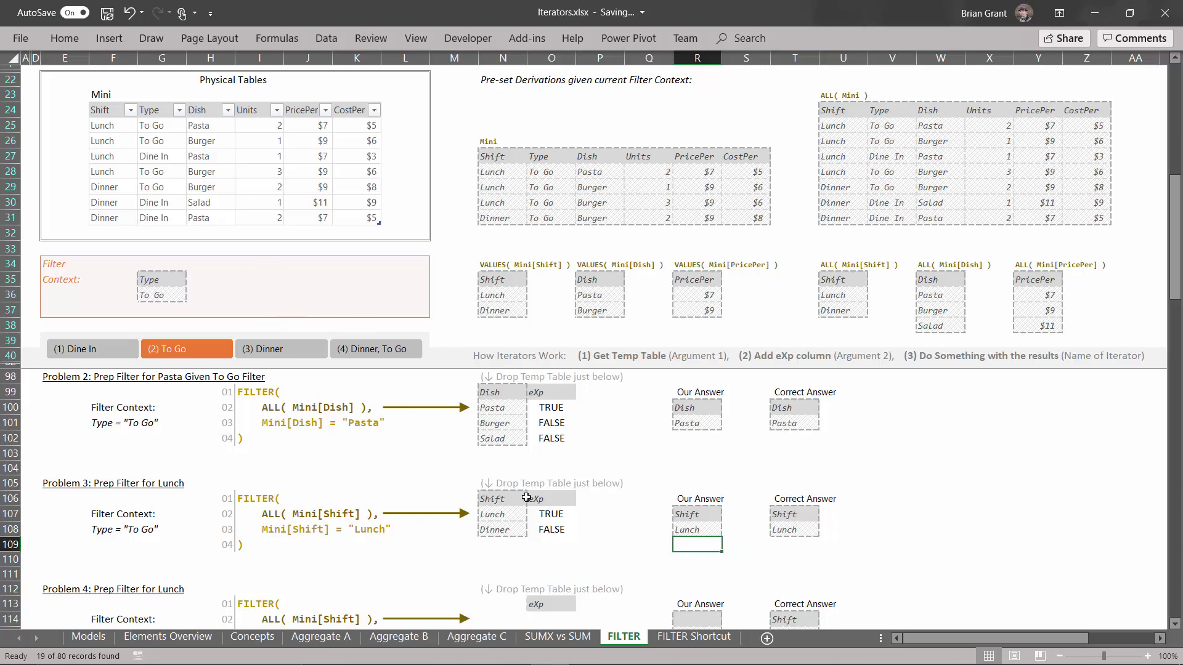
# Set the filter context to (3) Dinner and copy the ALL( Mini[Shift] ) table into Problem 4's temp table area at N113.
pyautogui.scroll(-3, 527, 498)
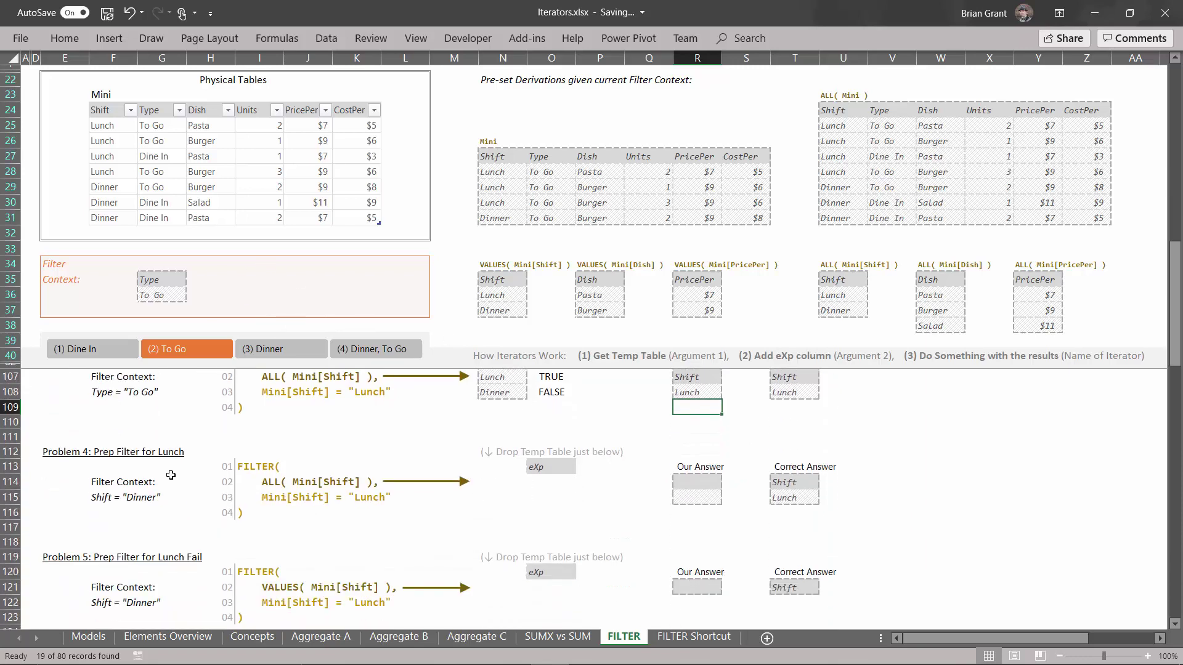
pyautogui.scroll(1, 166, 475)
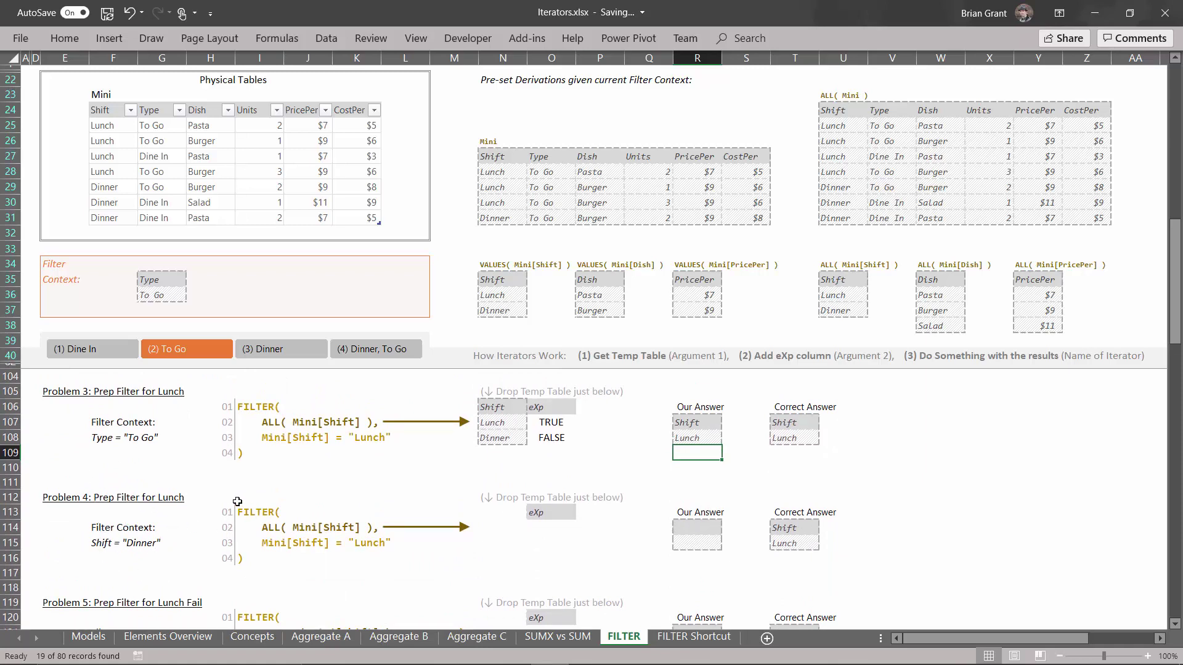
pyautogui.click(286, 356)
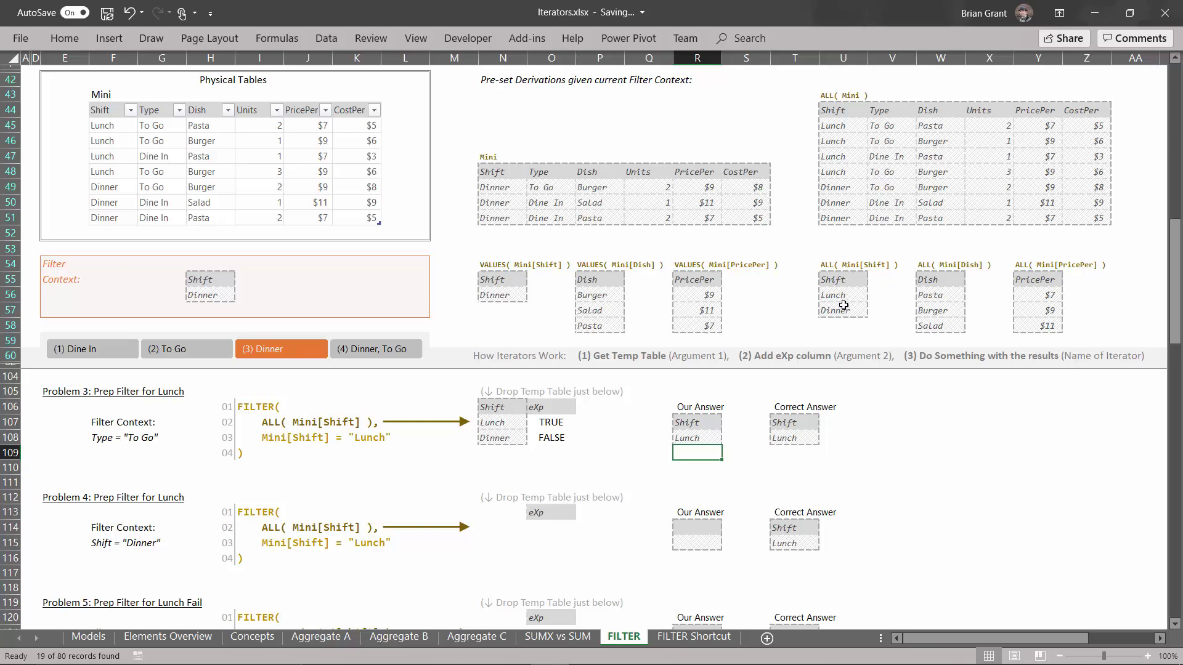
pyautogui.moveTo(841, 282); pyautogui.dragTo(841, 313)
pyautogui.hotkey('ctrl', 'c')
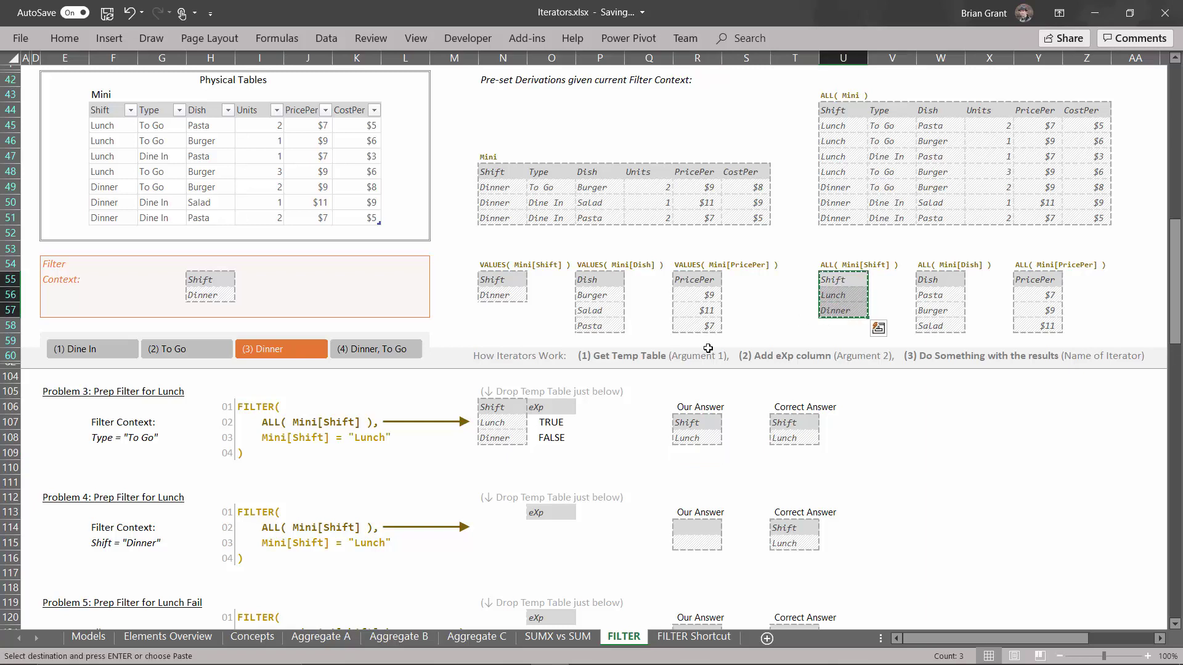
pyautogui.click(501, 513)
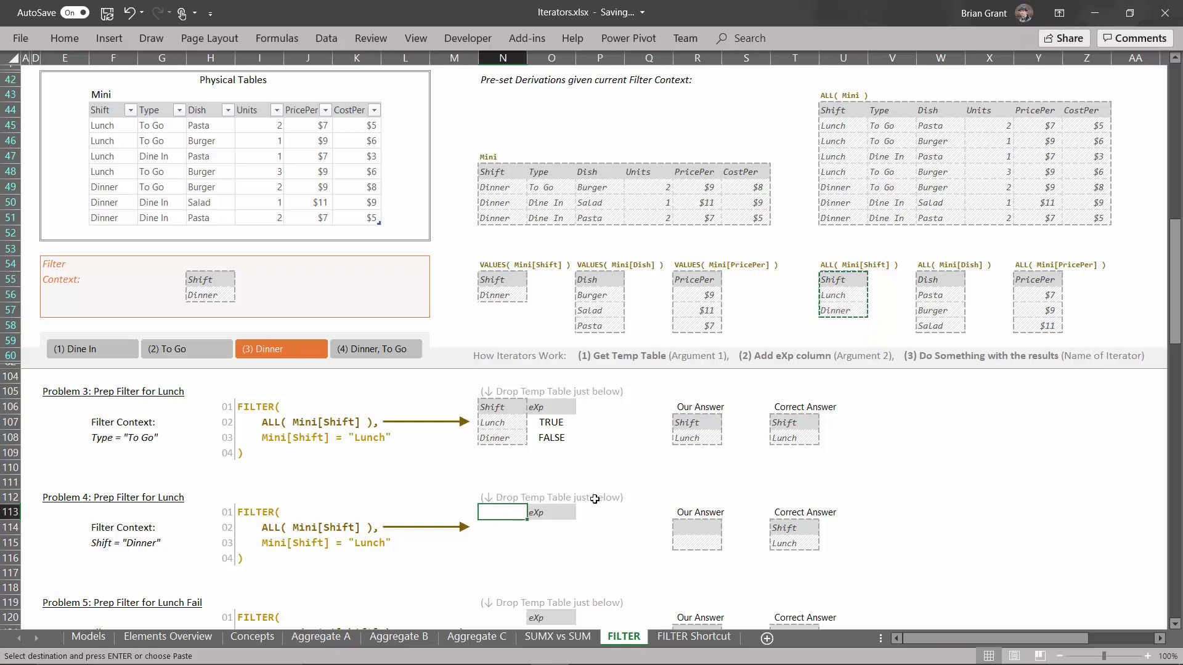
pyautogui.hotkey('ctrl', 'v')
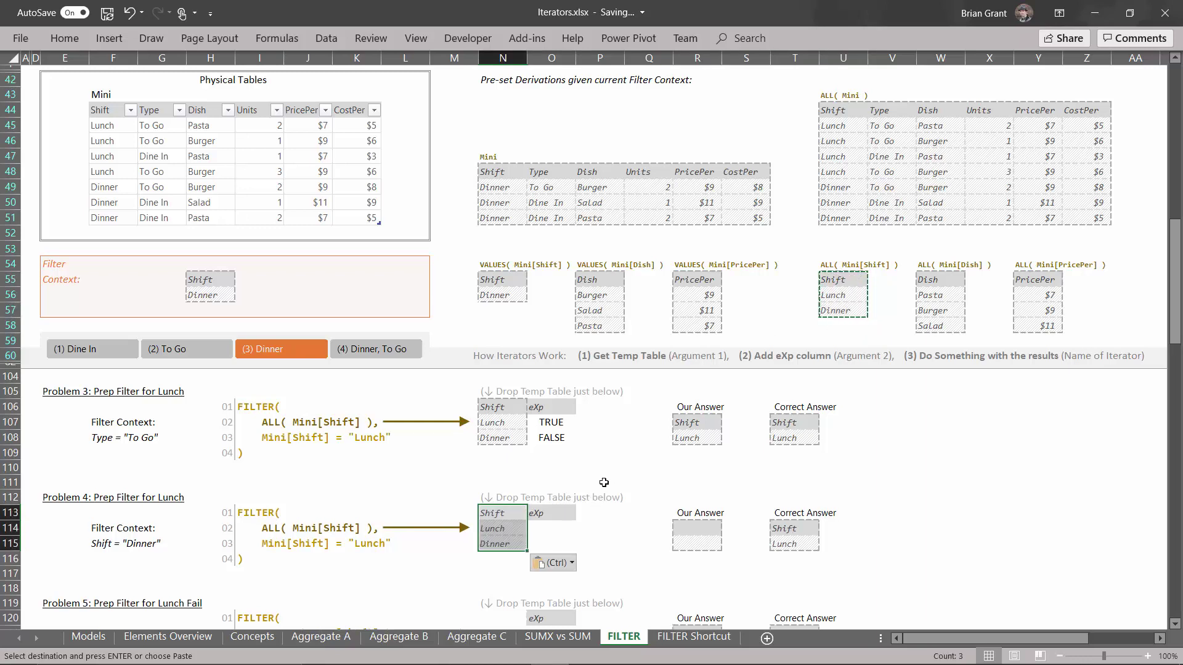
# Fill Problem 4's eXp column, O114 to O115, with the formula =N114="Lunch" to test each shift.
pyautogui.click(564, 528)
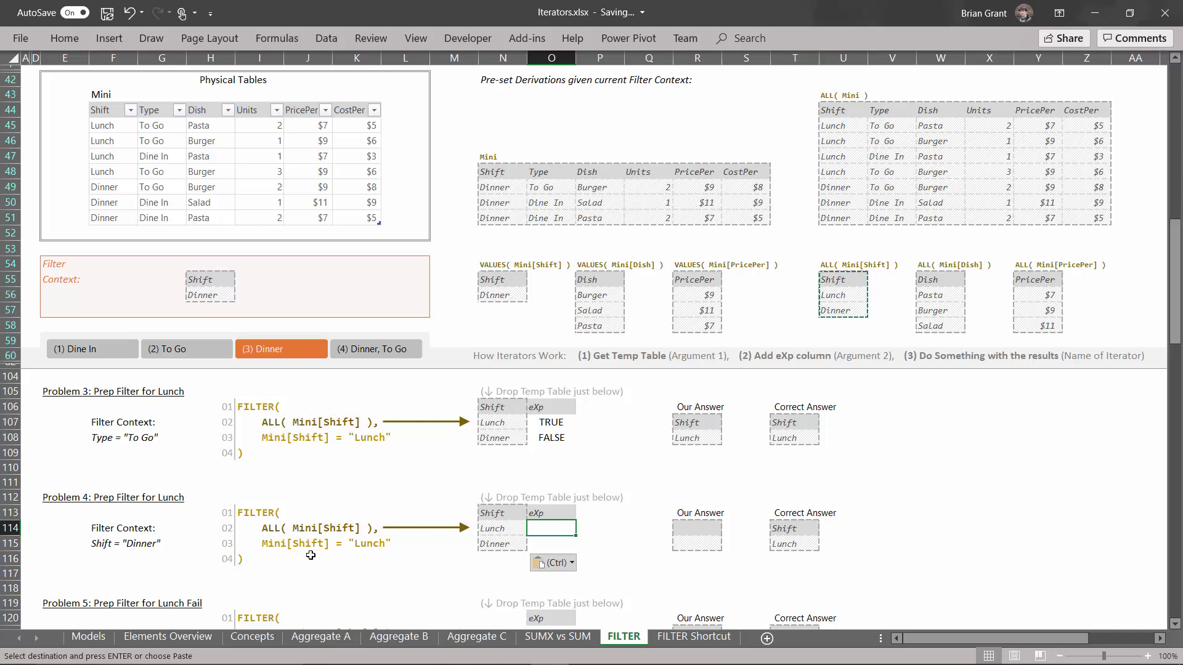
pyautogui.write('=')
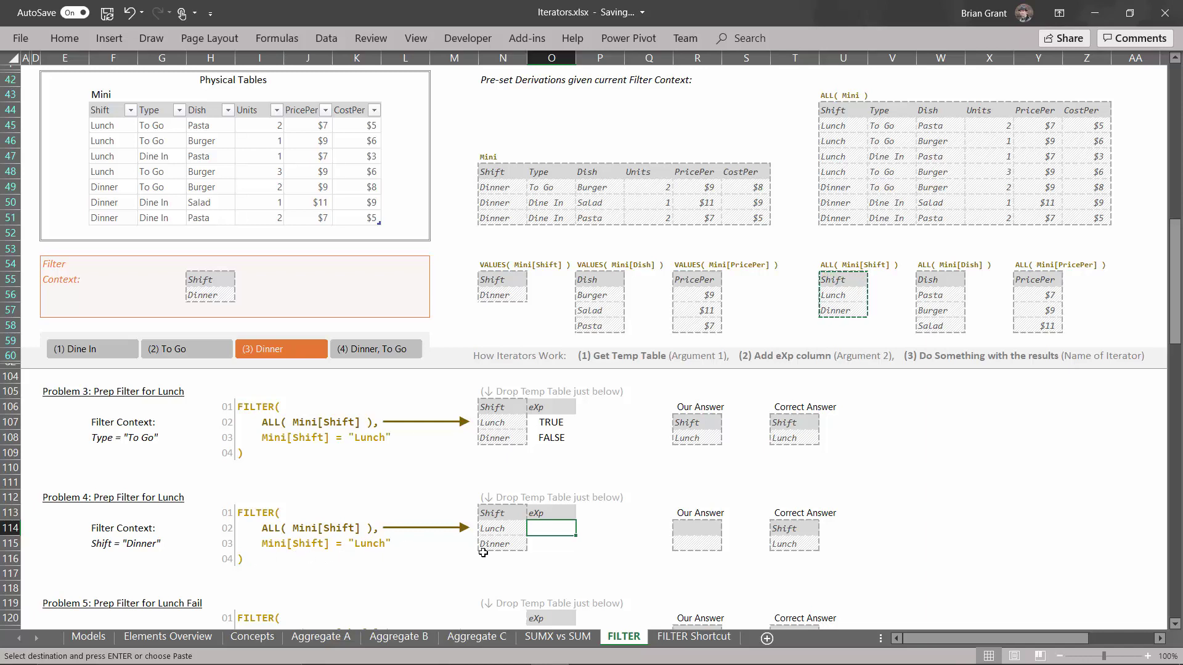
pyautogui.click(483, 528)
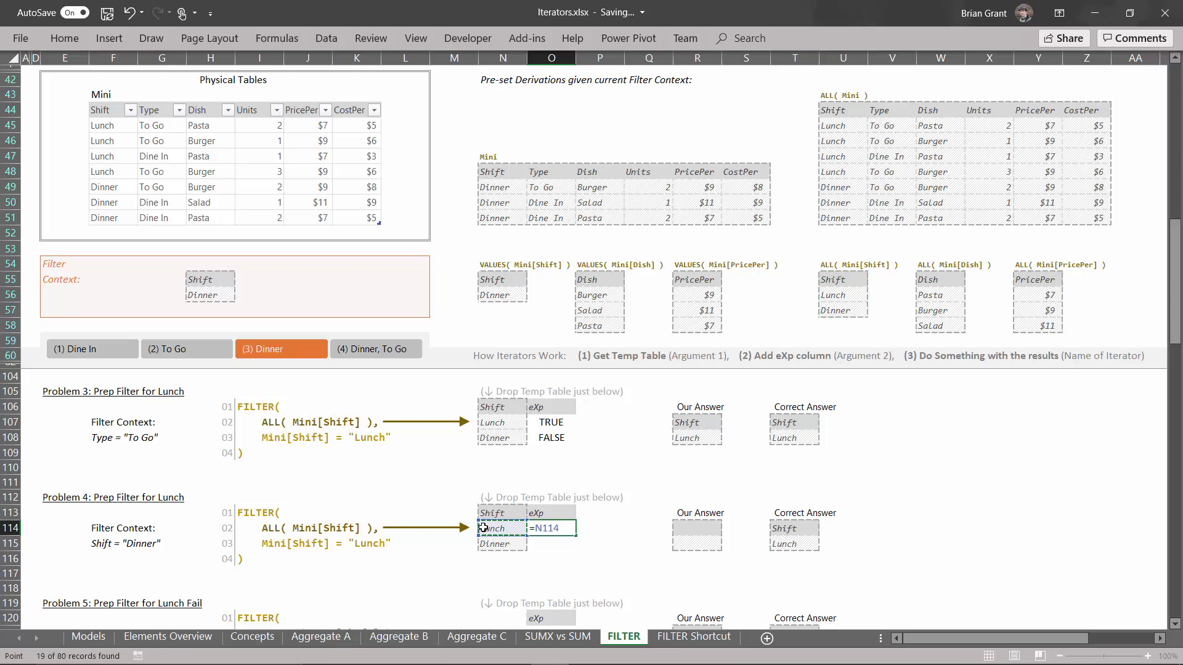
pyautogui.write('="Lunch')
pyautogui.press('Return')
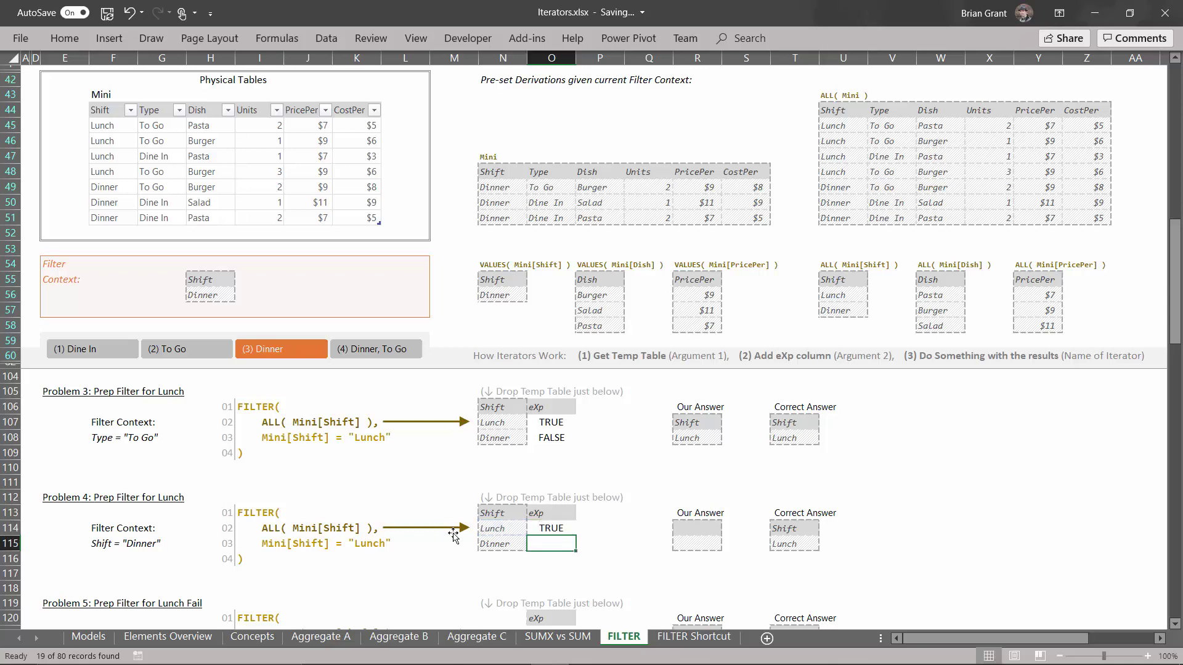
pyautogui.click(554, 529)
pyautogui.moveTo(578, 534); pyautogui.dragTo(542, 541)
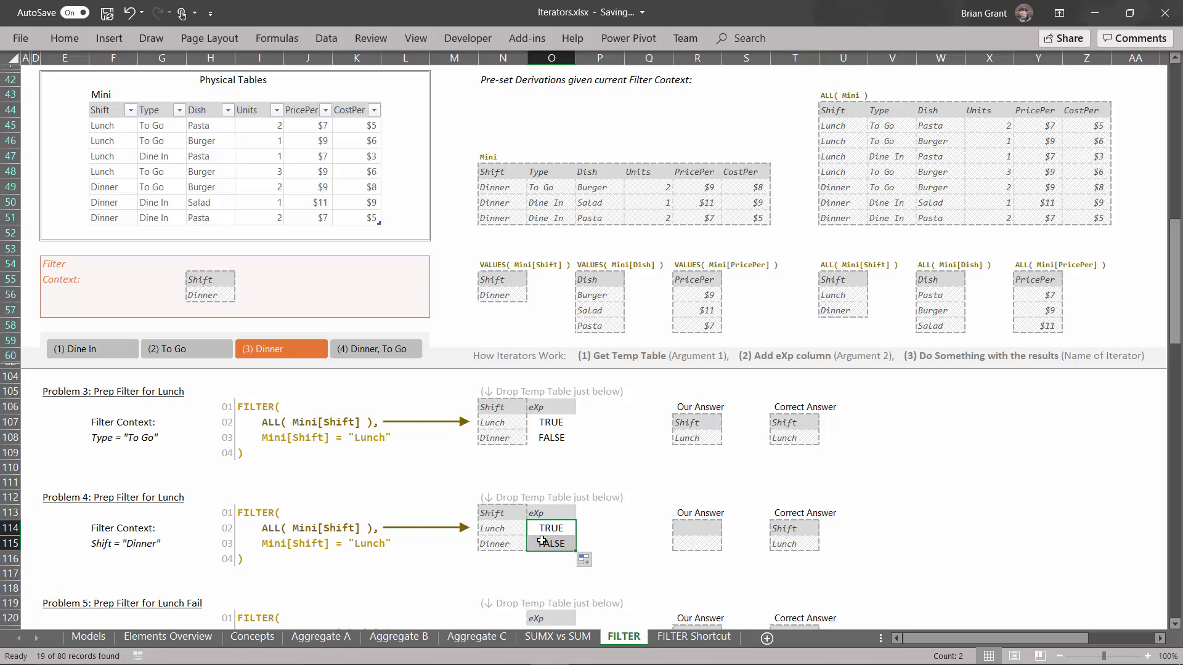
# Fill in Problem 4's Our Answer table with the header Shift and the row Lunch.
pyautogui.click(696, 528)
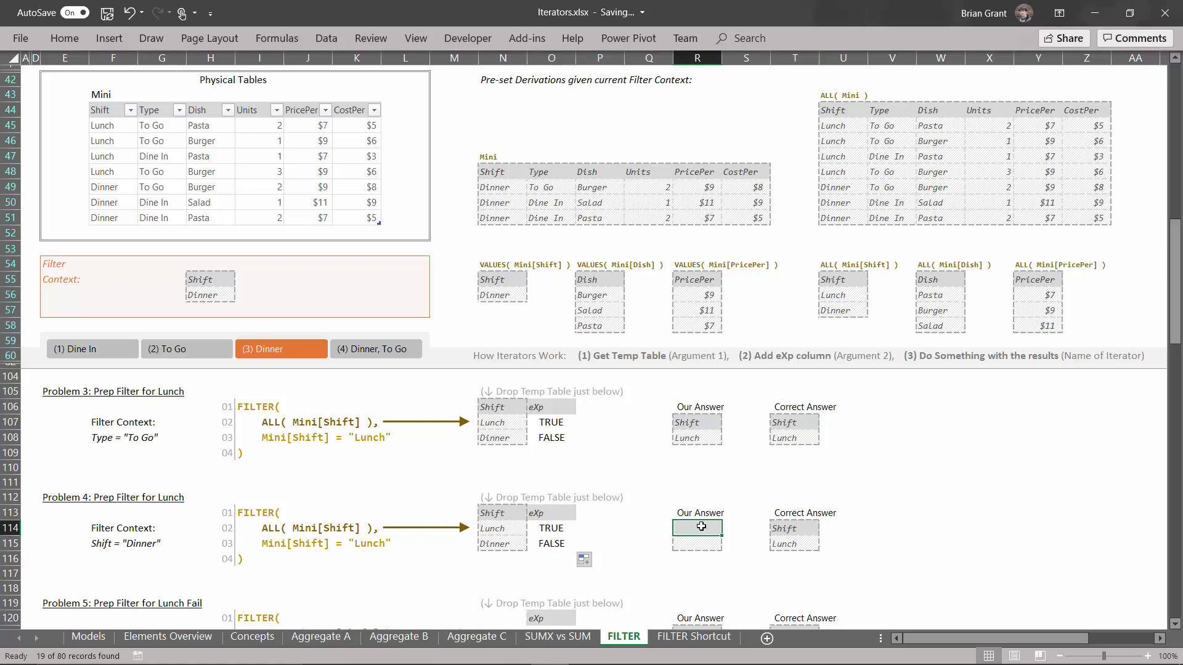
pyautogui.write('Sh')
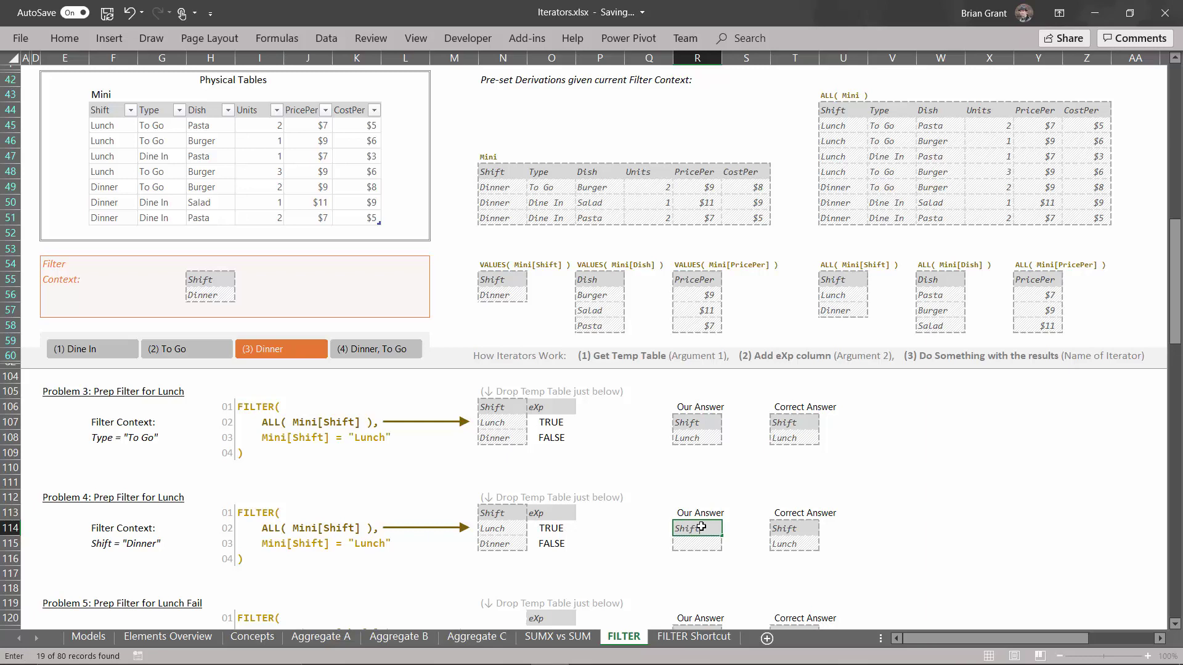
pyautogui.write('ift')
pyautogui.press('Return')
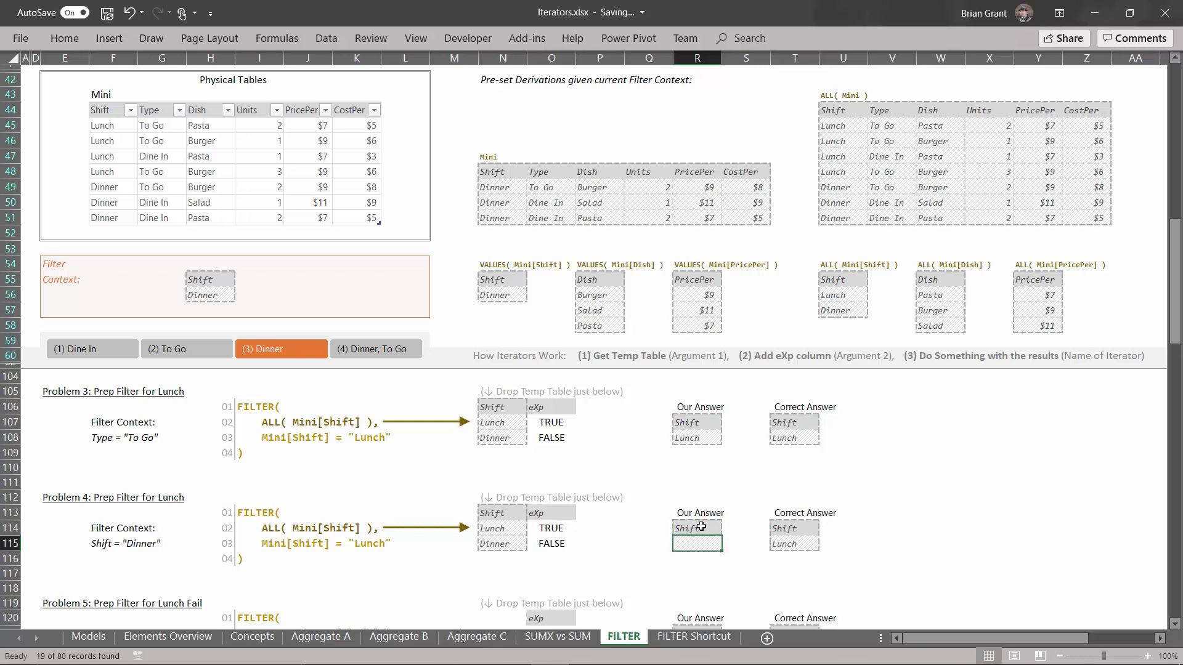
pyautogui.write('Lunch')
pyautogui.press('Return')
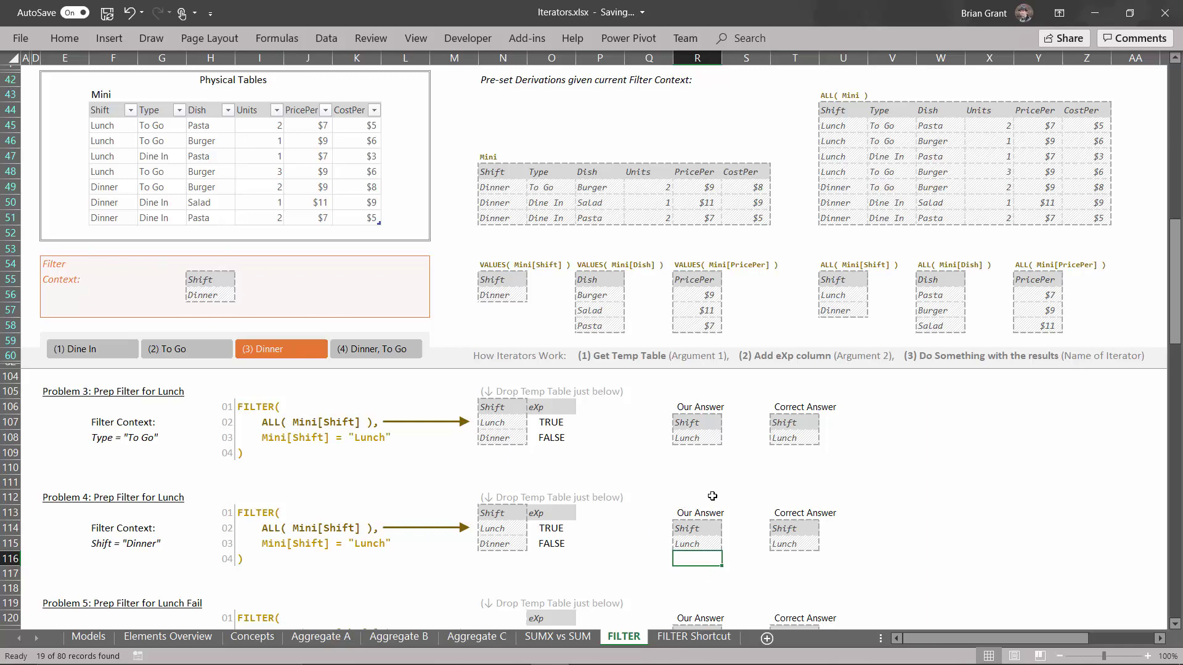
# Copy the VALUES( Mini[Shift] ) table into Problem 5's temp table area at N120, using the (3) Dinner filter context.
pyautogui.scroll(-2, 540, 503)
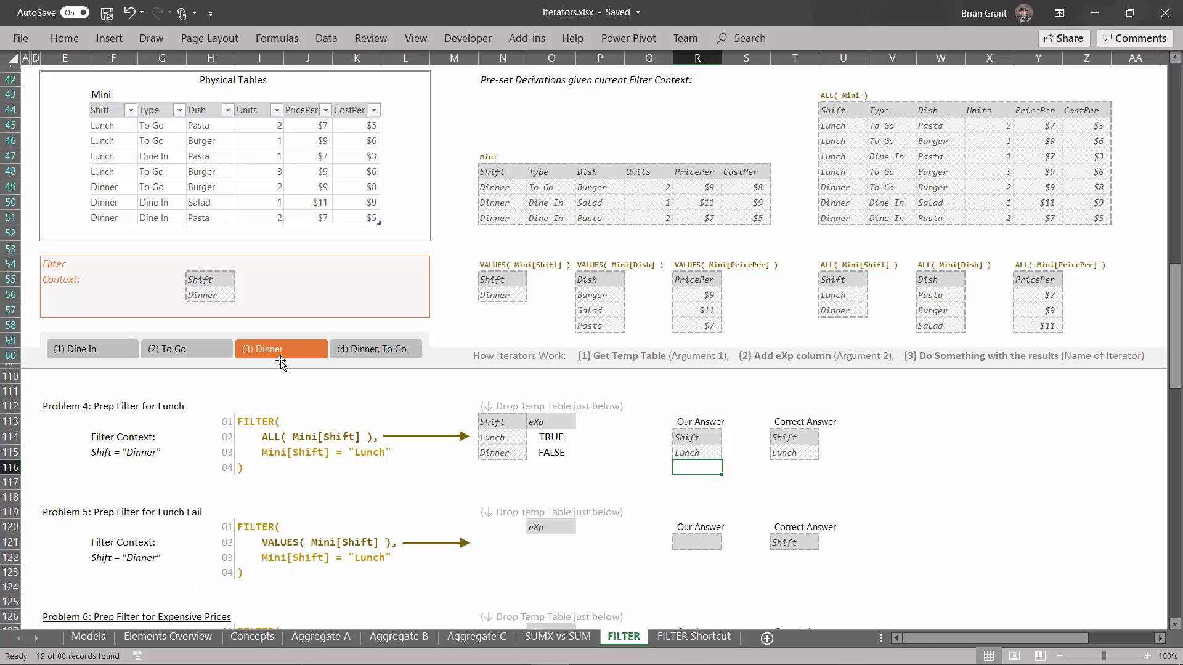
pyautogui.click(209, 356)
pyautogui.click(250, 351)
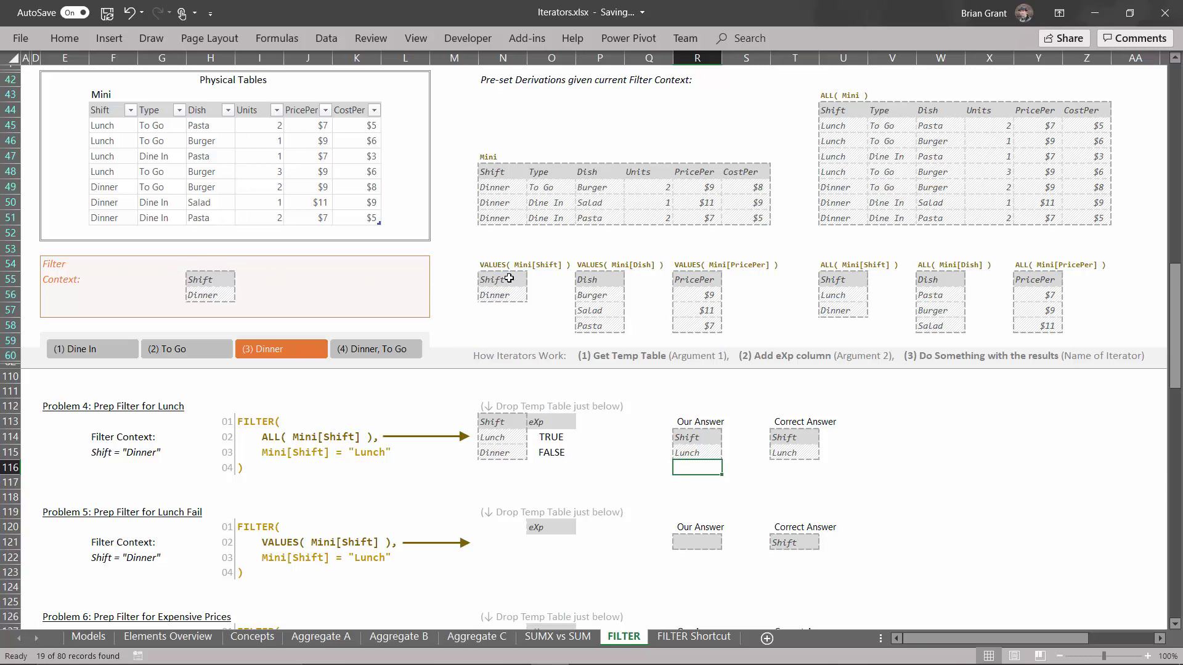
pyautogui.moveTo(509, 278); pyautogui.dragTo(500, 292)
pyautogui.hotkey('ctrl', 'c')
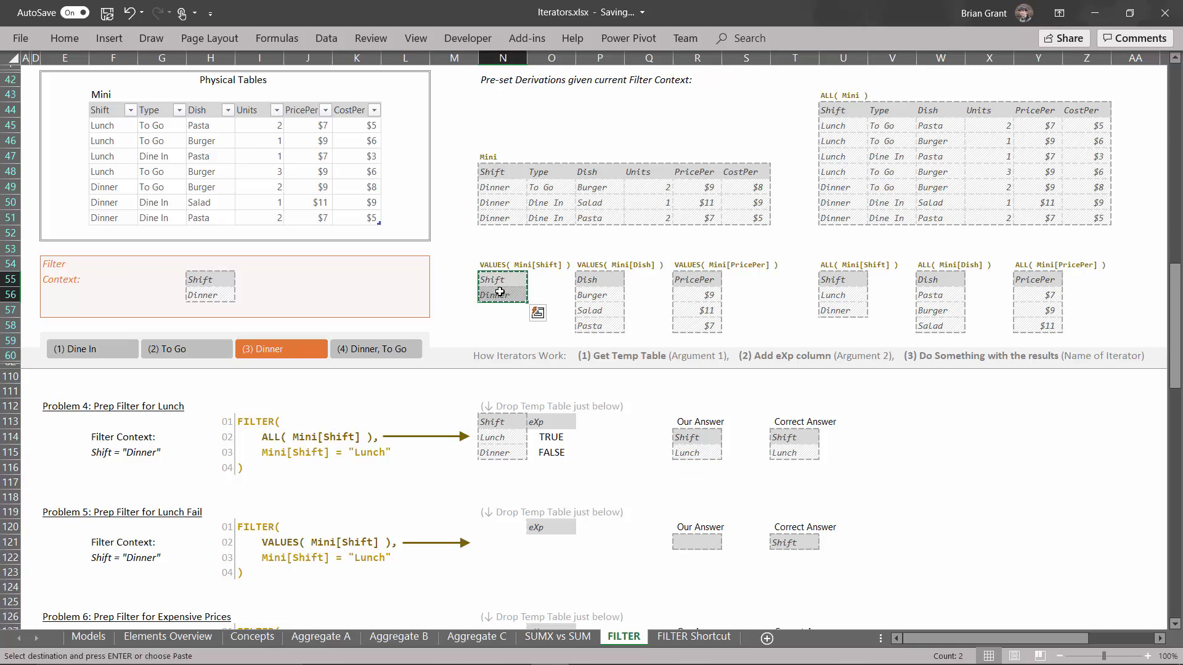
pyautogui.click(500, 527)
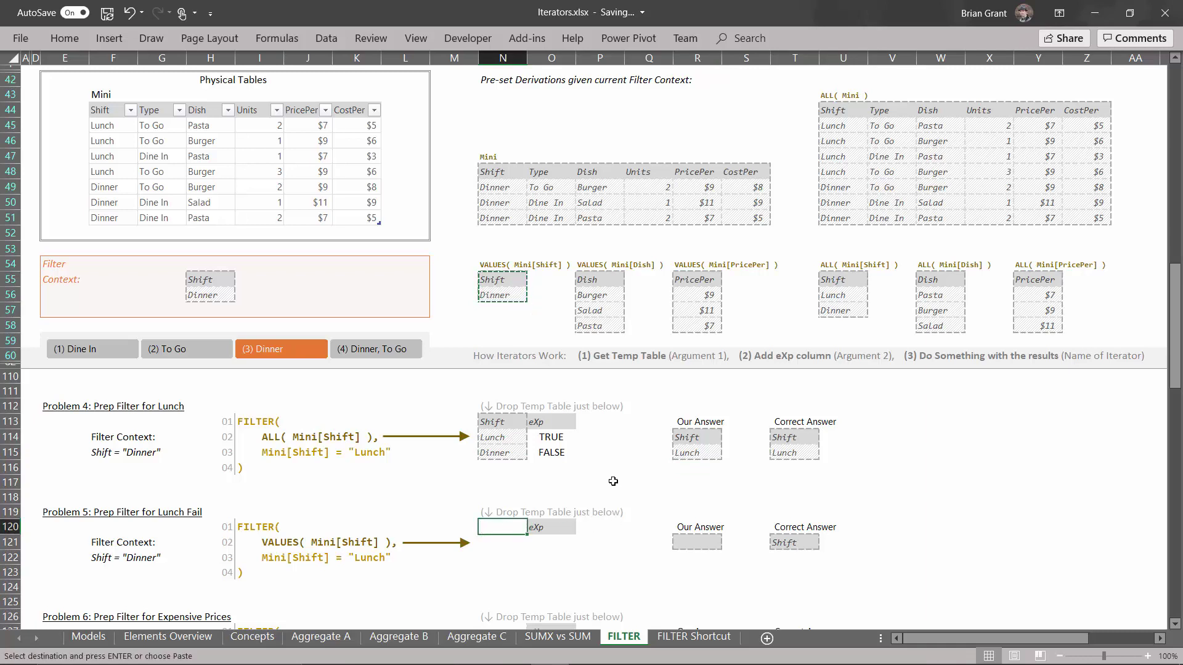
pyautogui.hotkey('ctrl', 'v')
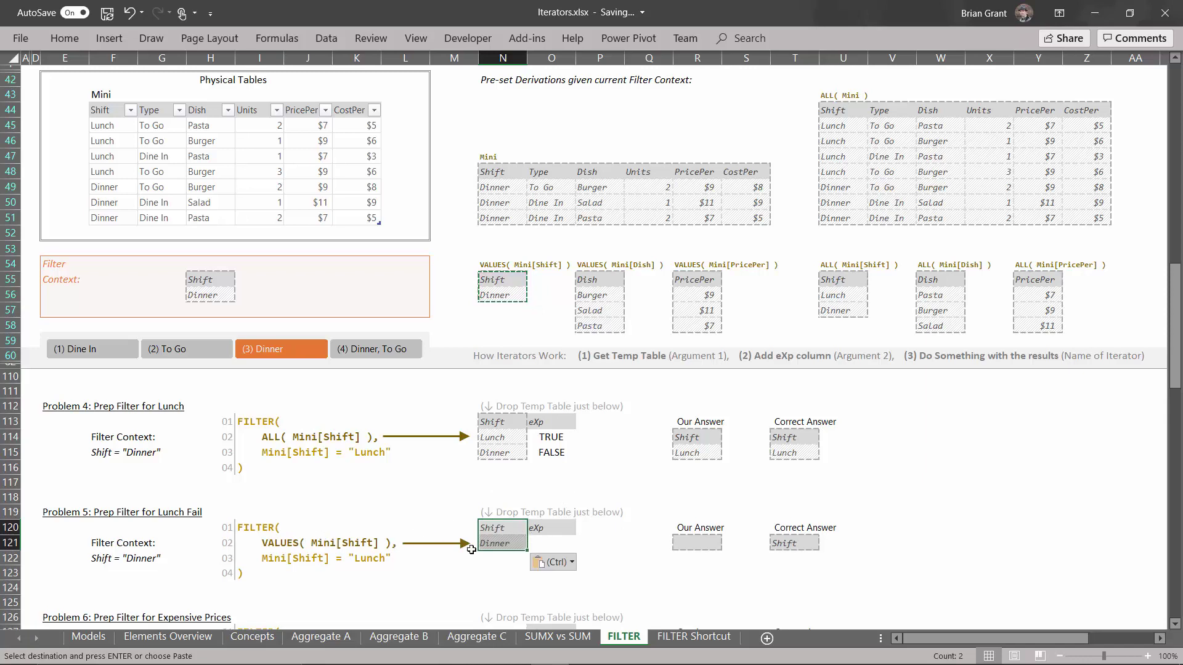
# Fill Problem 5's eXp cell O121 with the formula =N121="Lunch" to test the shift.
pyautogui.click(550, 543)
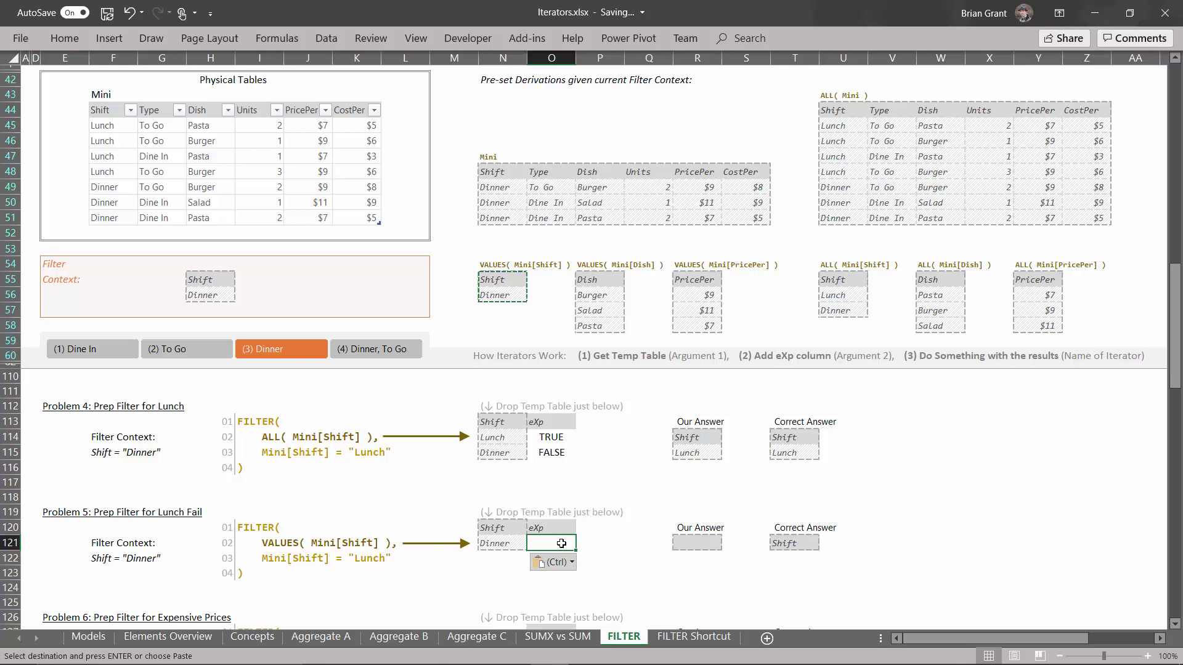
pyautogui.write('=')
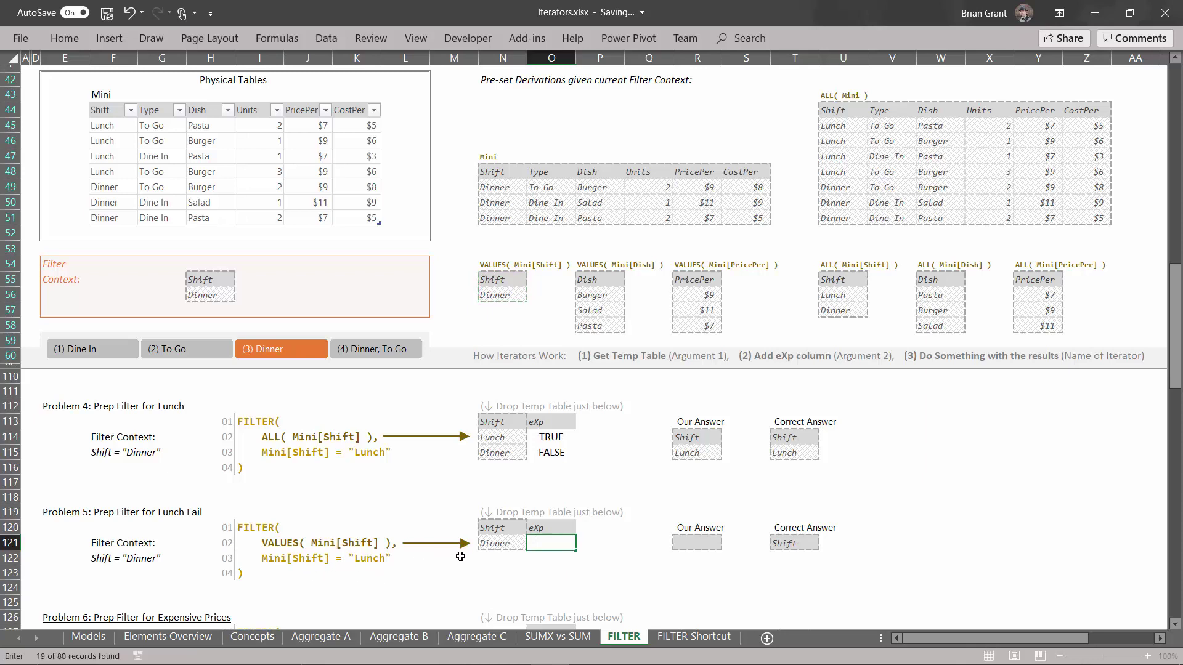
pyautogui.click(501, 547)
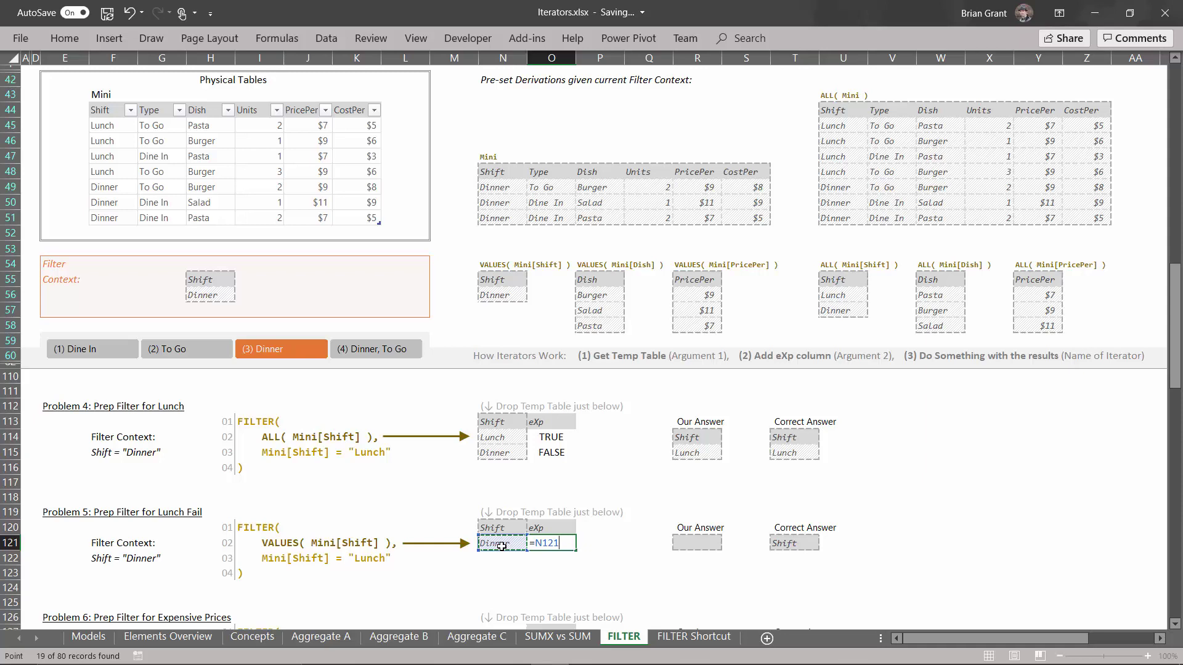
pyautogui.write('=')
pyautogui.write('"Lunch"')
pyautogui.press('Return')
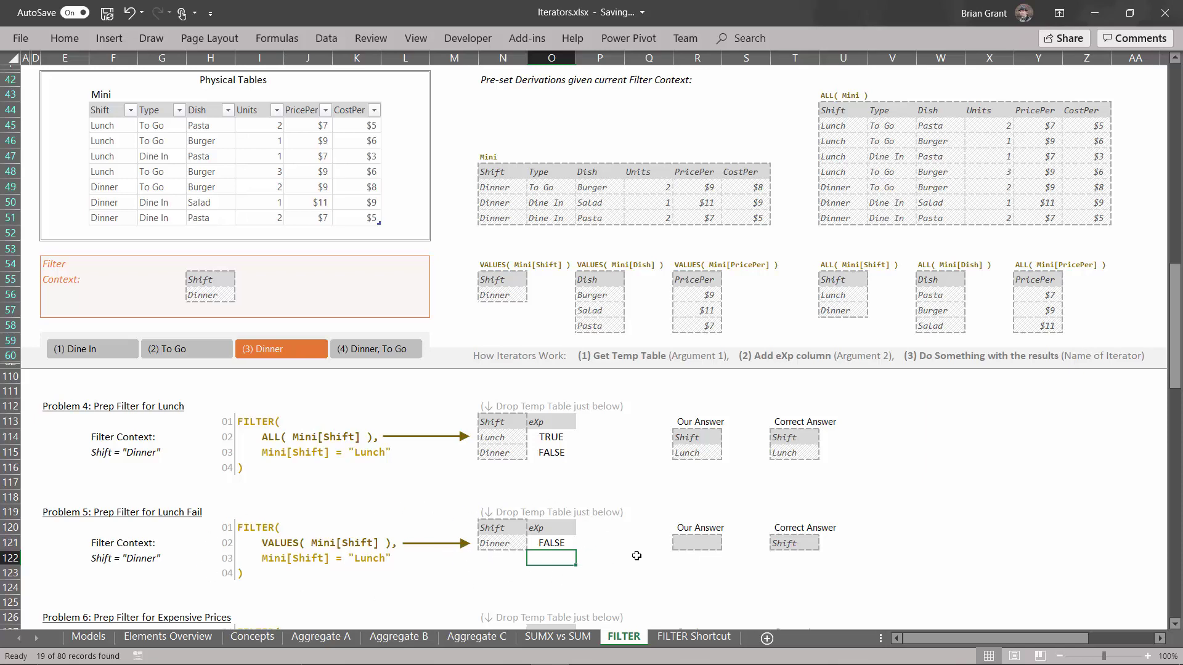
# Fill in Problem 5's Our Answer table with only the header Shift.
pyautogui.click(692, 543)
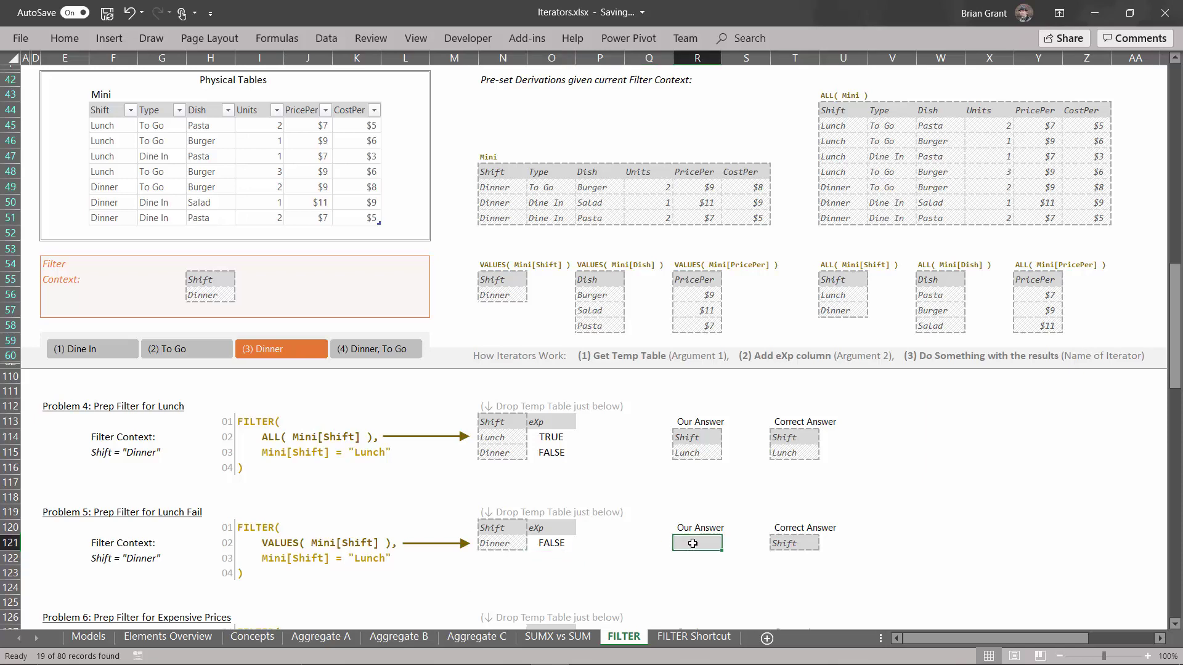
pyautogui.write('Shi')
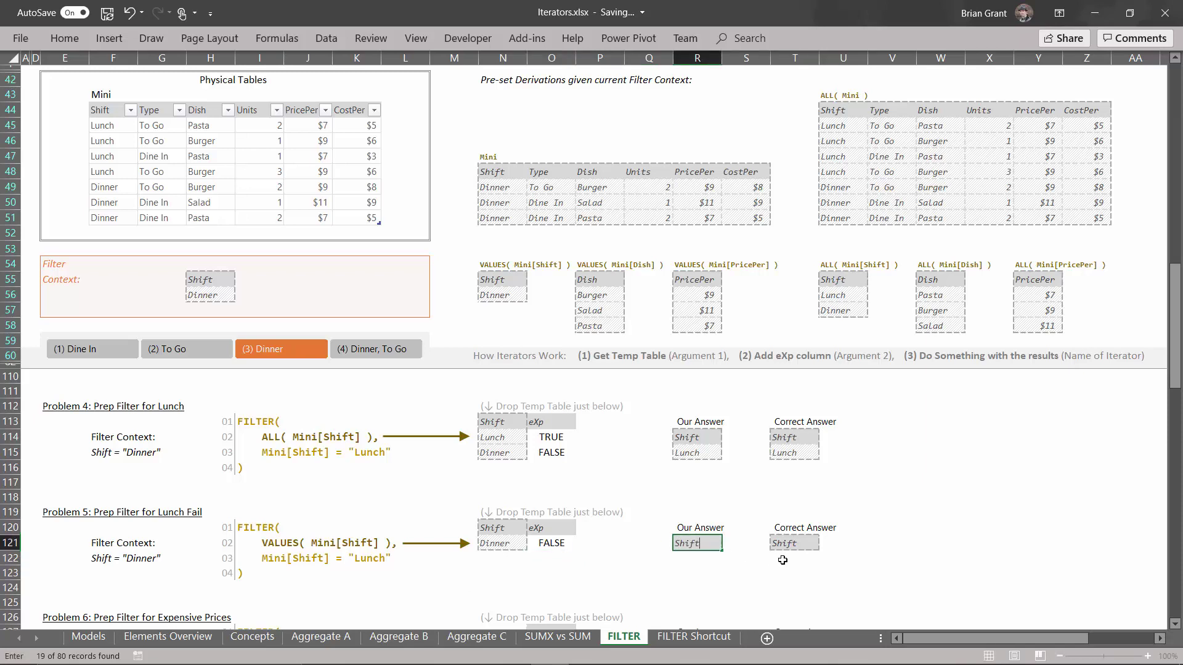
pyautogui.write('ft')
pyautogui.press('Return')
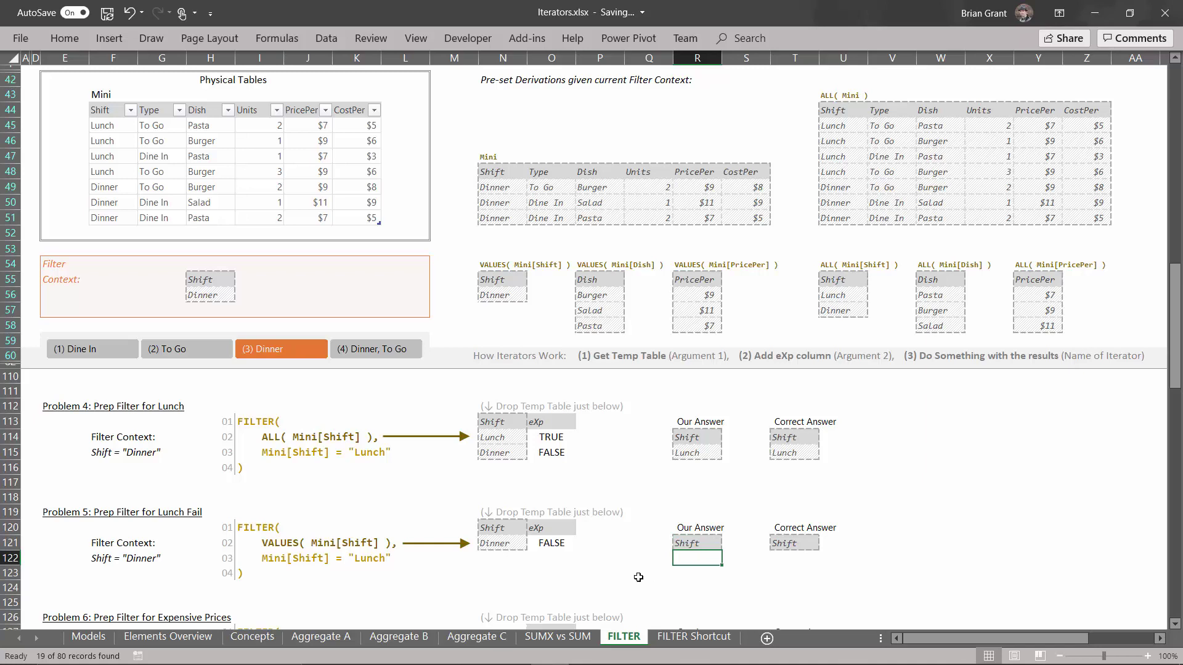
pyautogui.click(638, 578)
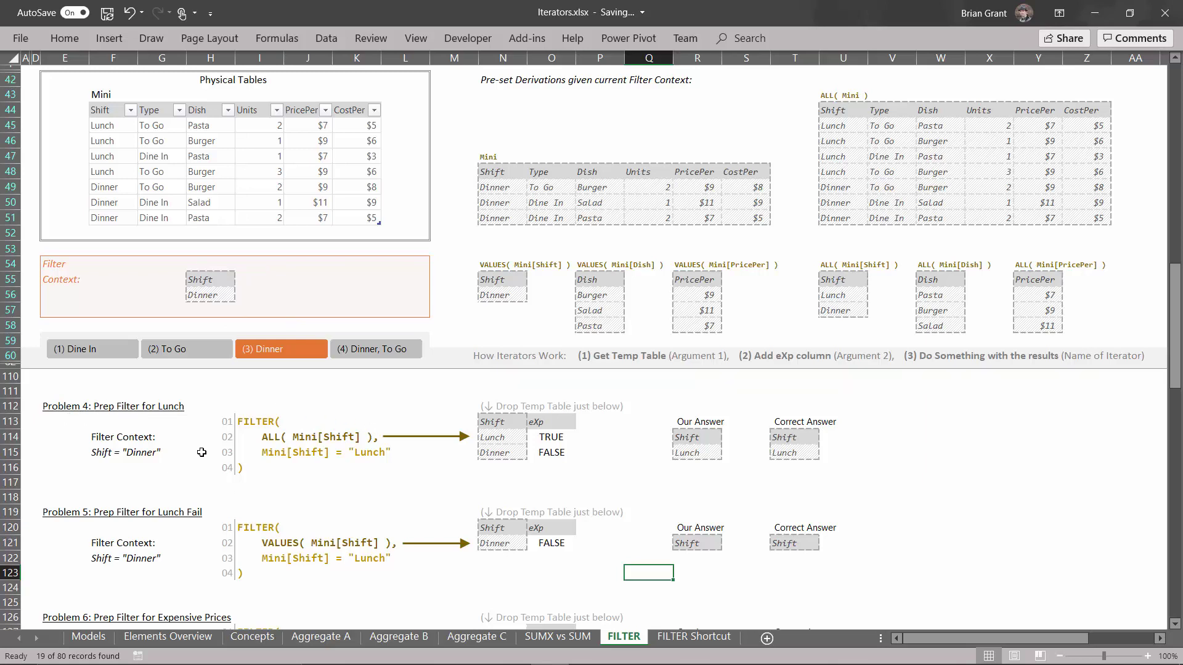
# Using the (3) Dinner filter context, copy the ALL( Mini[PricePer] ) table into Problem 6's temp table area at N127.
pyautogui.scroll(-3, 201, 452)
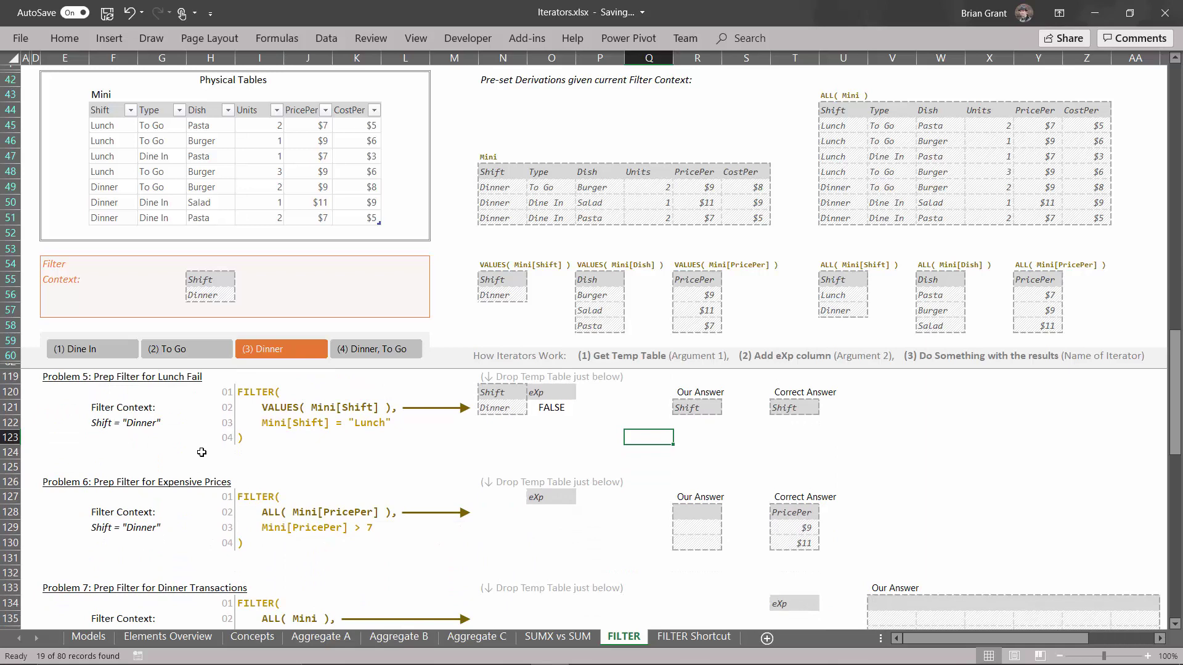
pyautogui.scroll(-1, 201, 452)
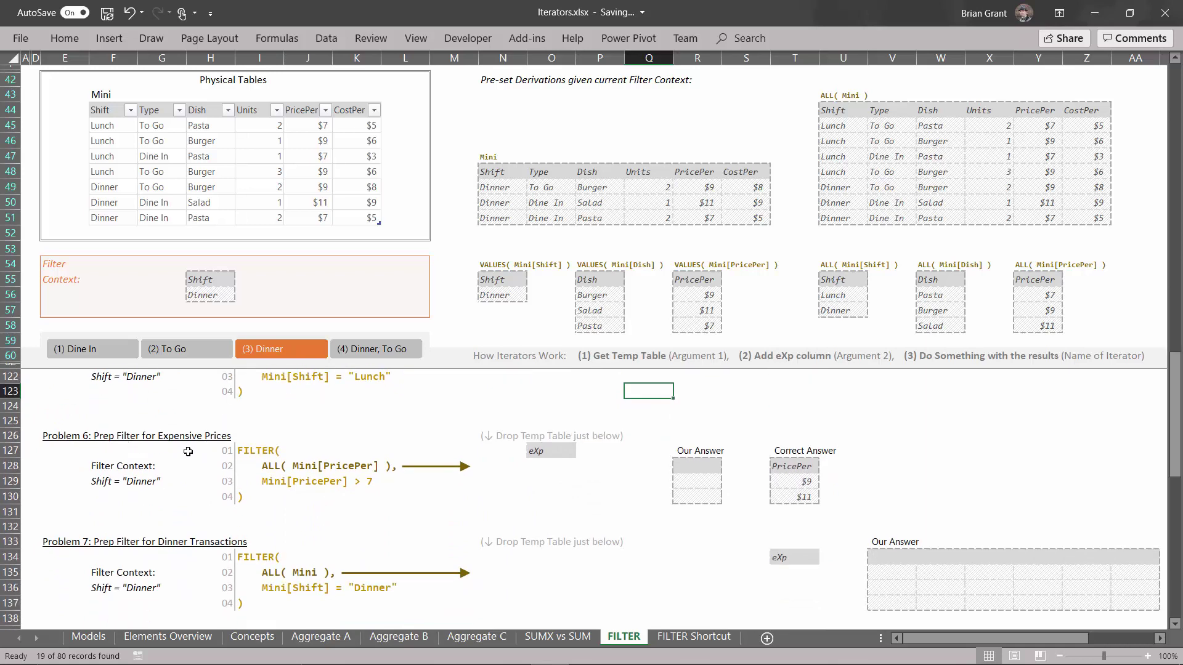
pyautogui.scroll(-1, 187, 451)
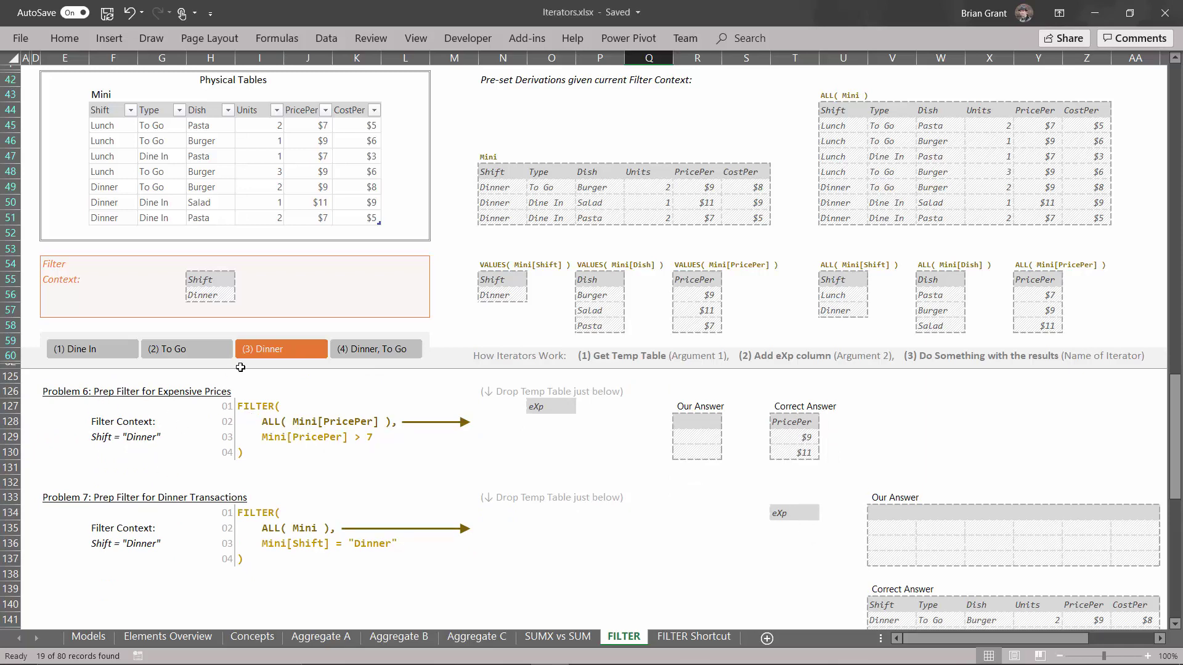
pyautogui.click(183, 345)
pyautogui.click(266, 350)
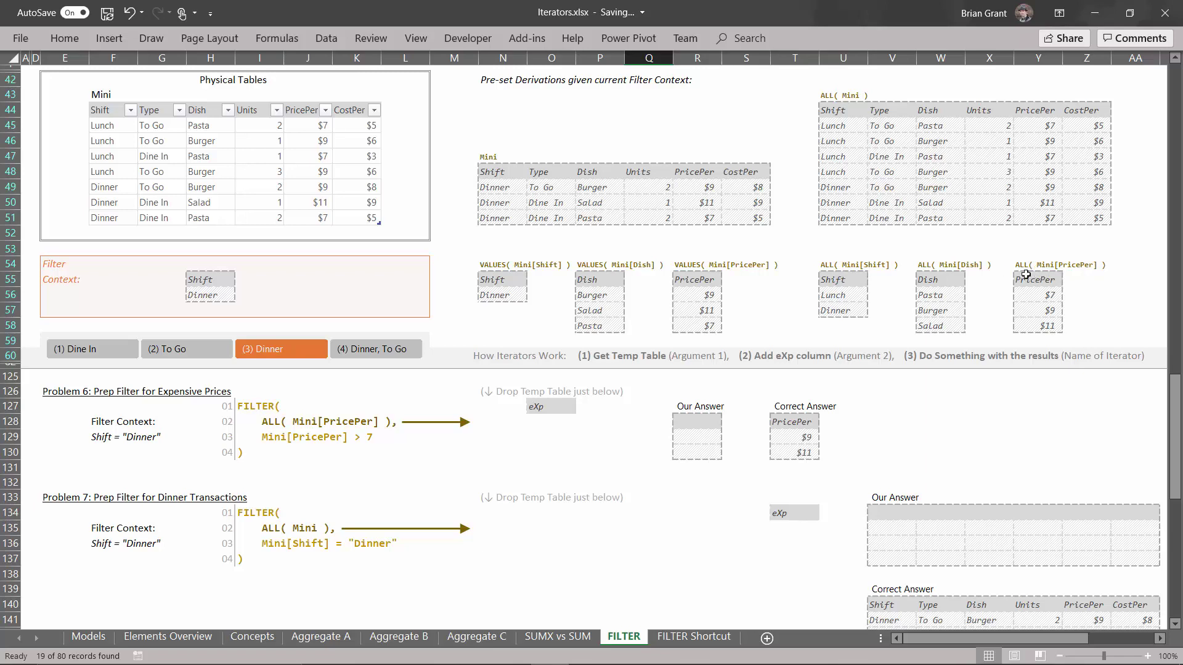
pyautogui.moveTo(1041, 282); pyautogui.dragTo(1049, 330)
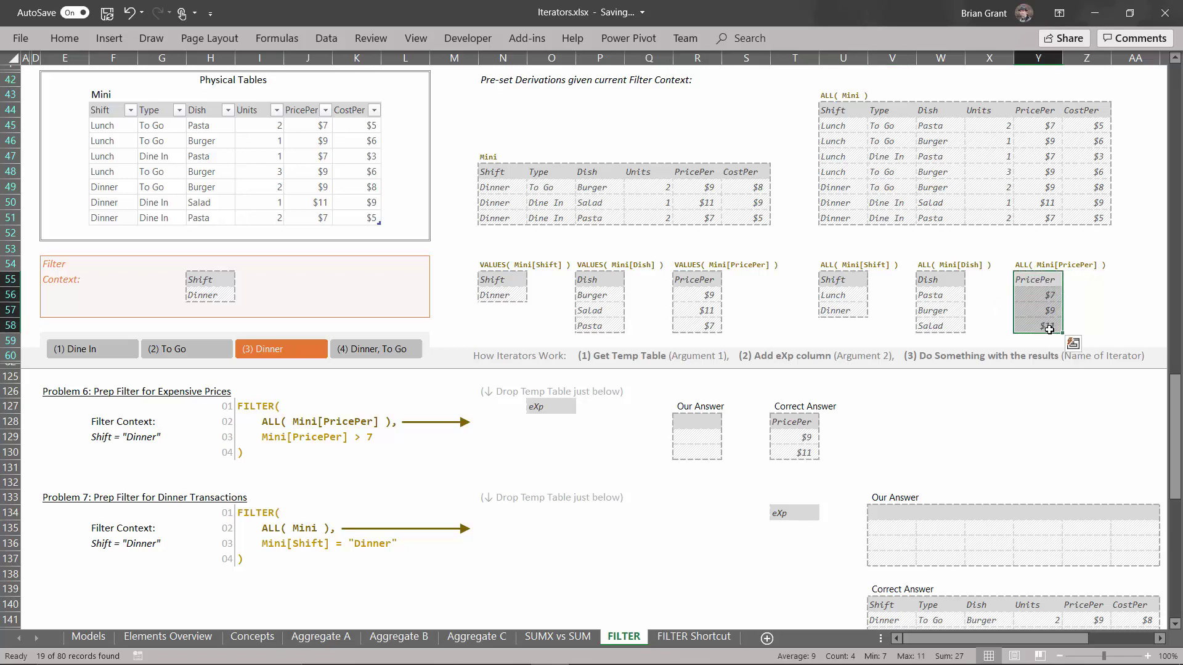
pyautogui.hotkey('ctrl', 'c')
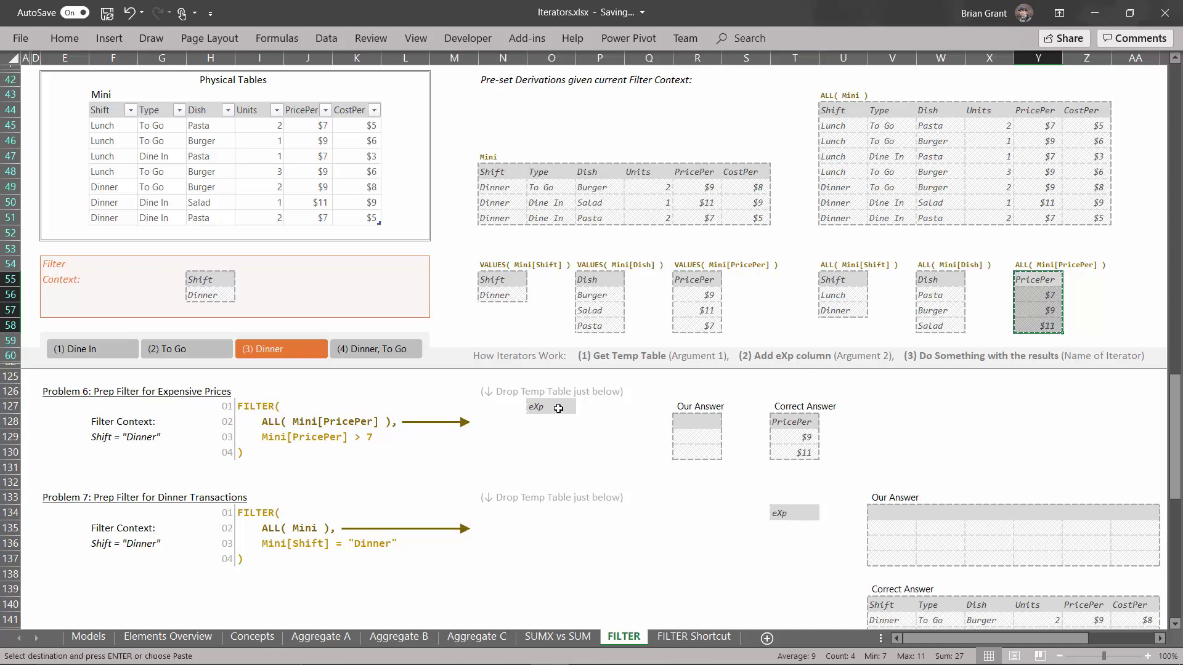
pyautogui.click(498, 407)
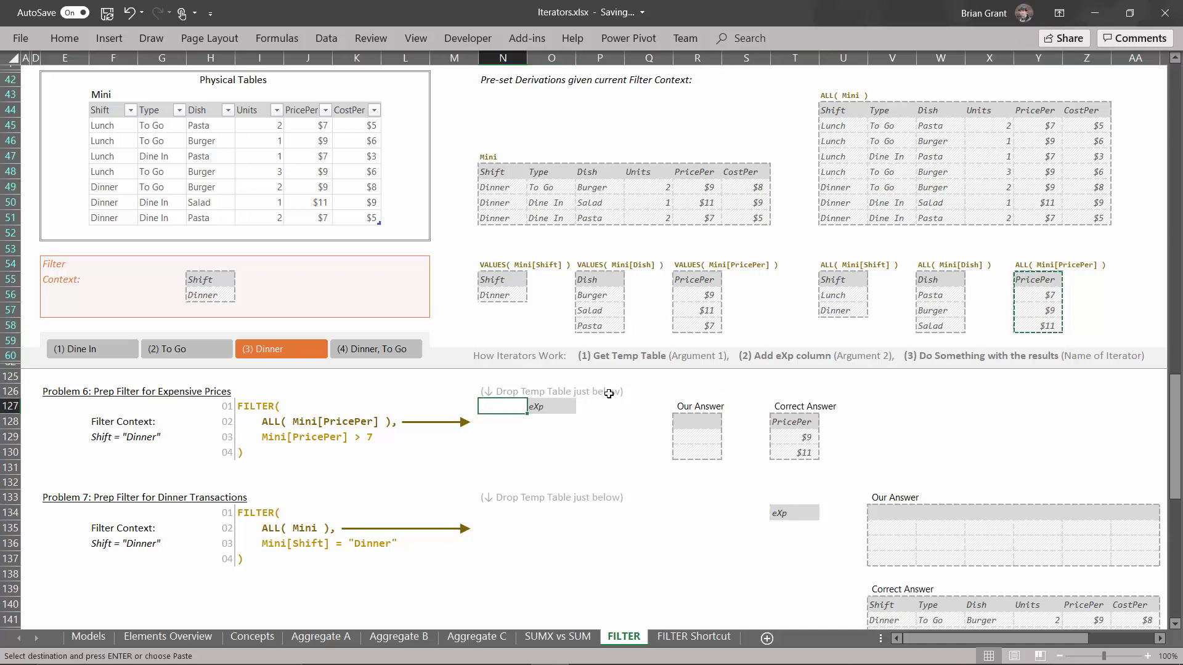
pyautogui.hotkey('ctrl', 'v')
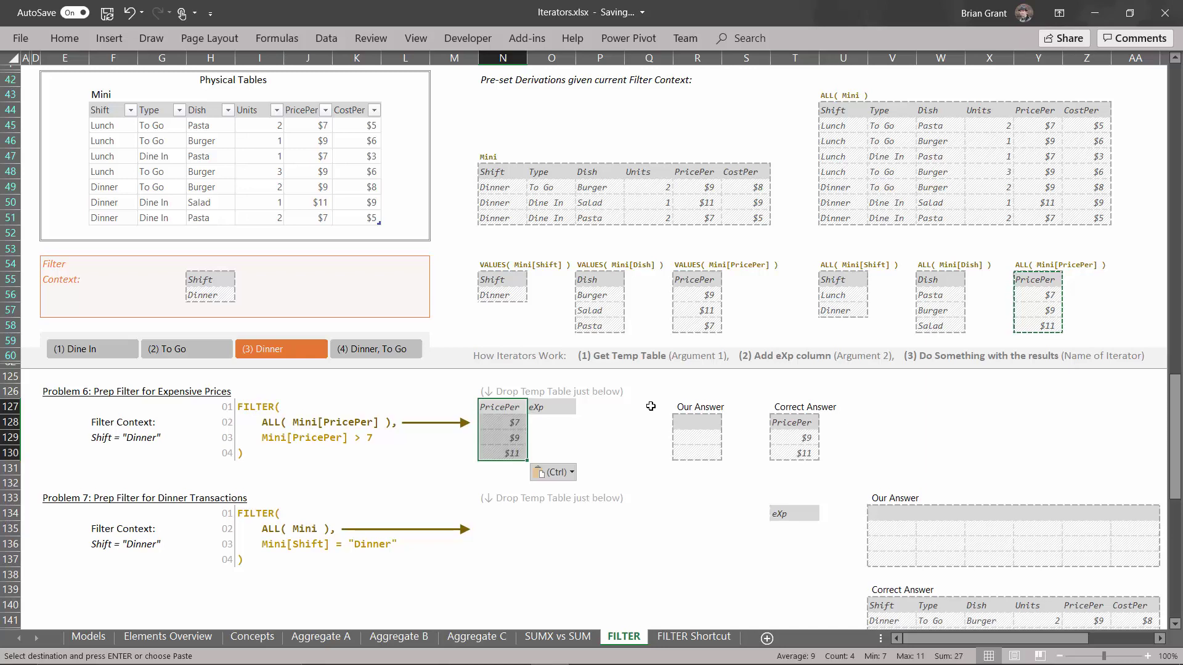
# Fill Problem 6's eXp column, O128 to O130, with the formula =N128>7 to test each price.
pyautogui.click(552, 424)
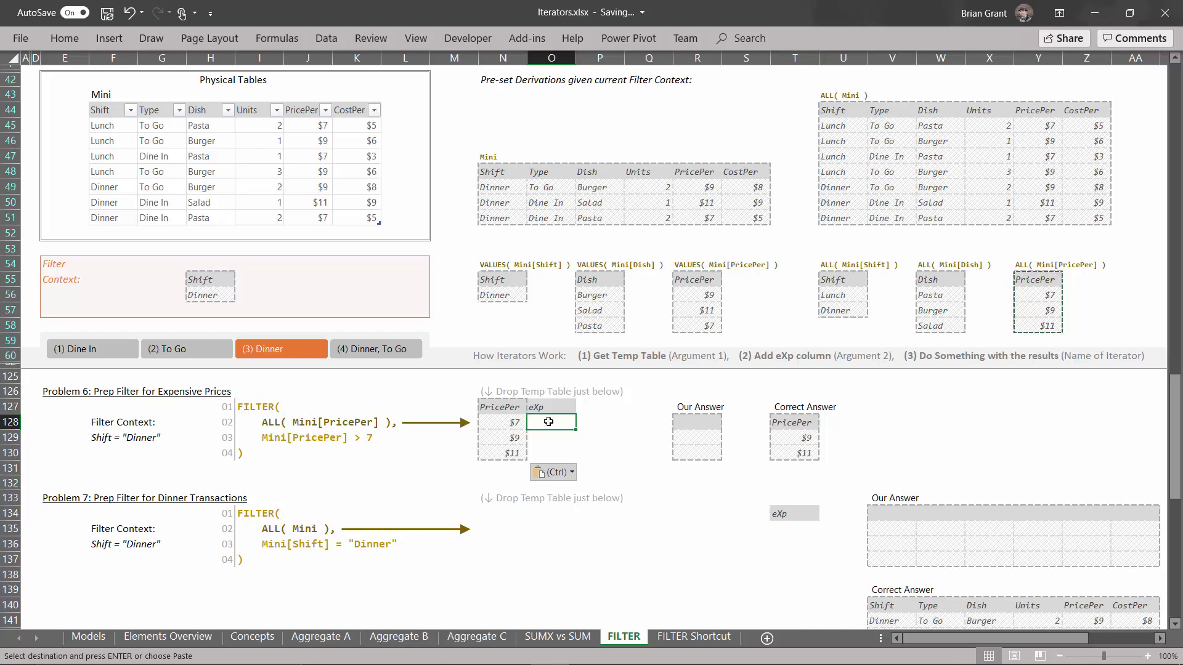
pyautogui.write('=')
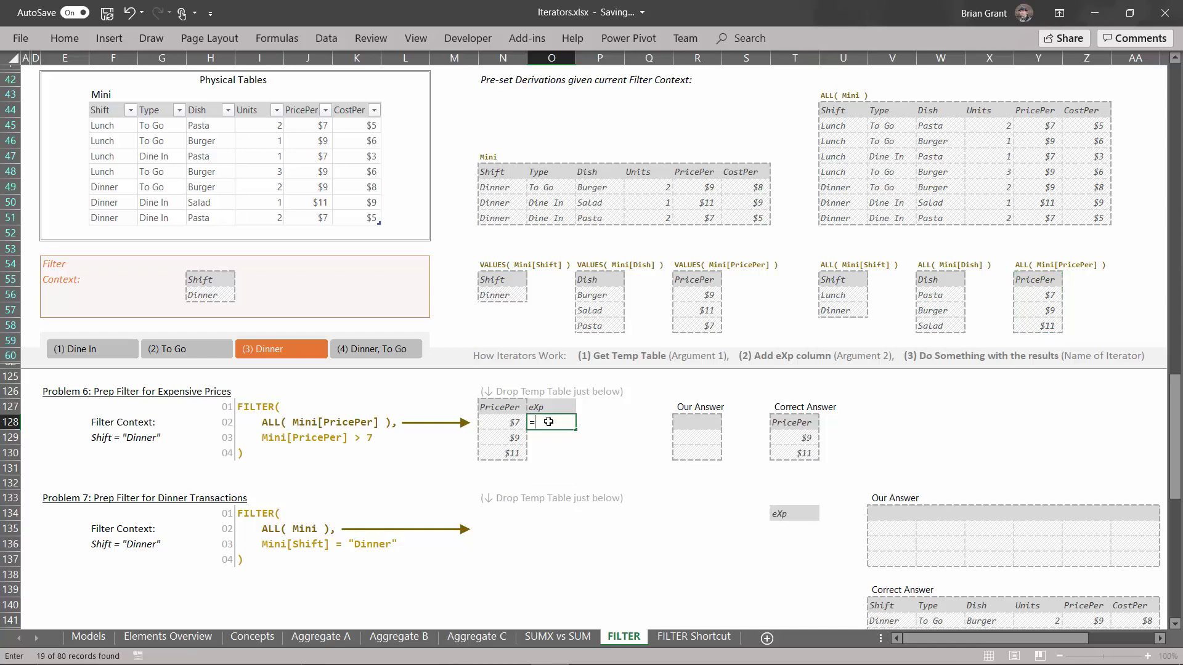
pyautogui.click(511, 427)
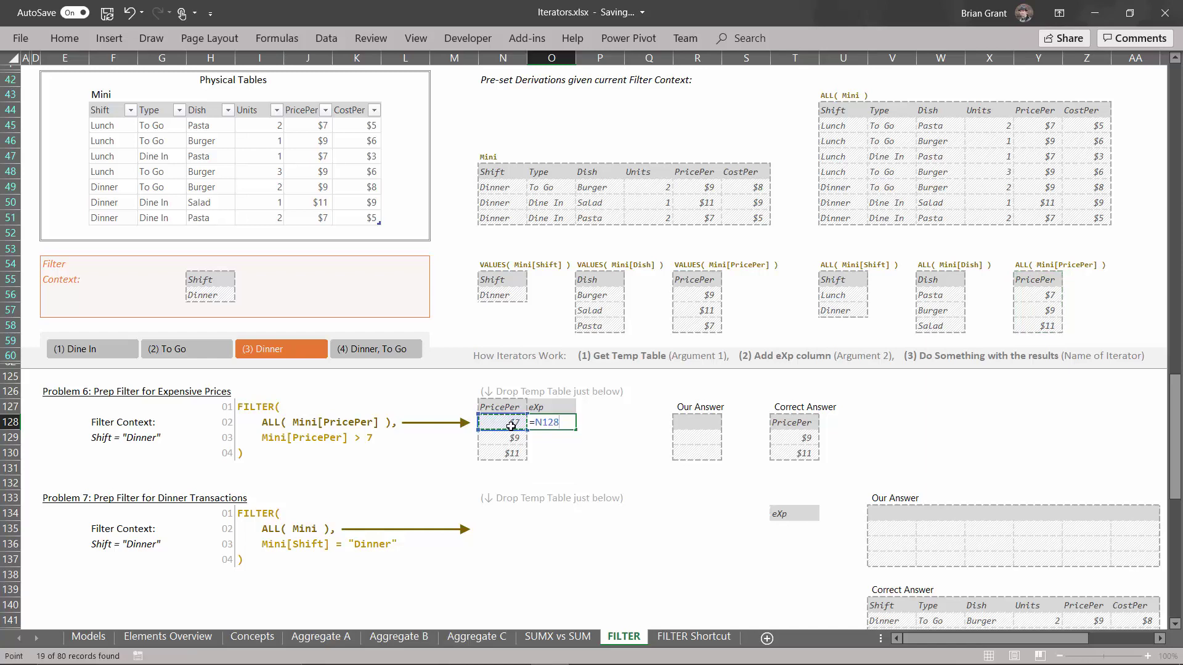
pyautogui.write('>7')
pyautogui.press('Return')
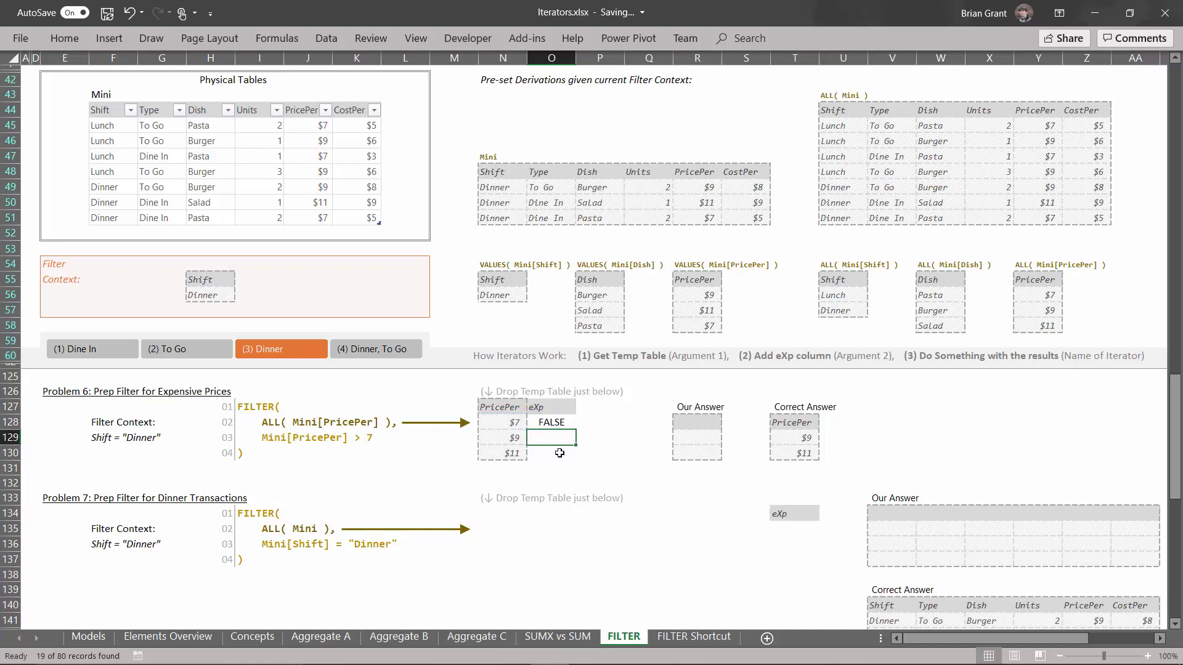
pyautogui.click(546, 422)
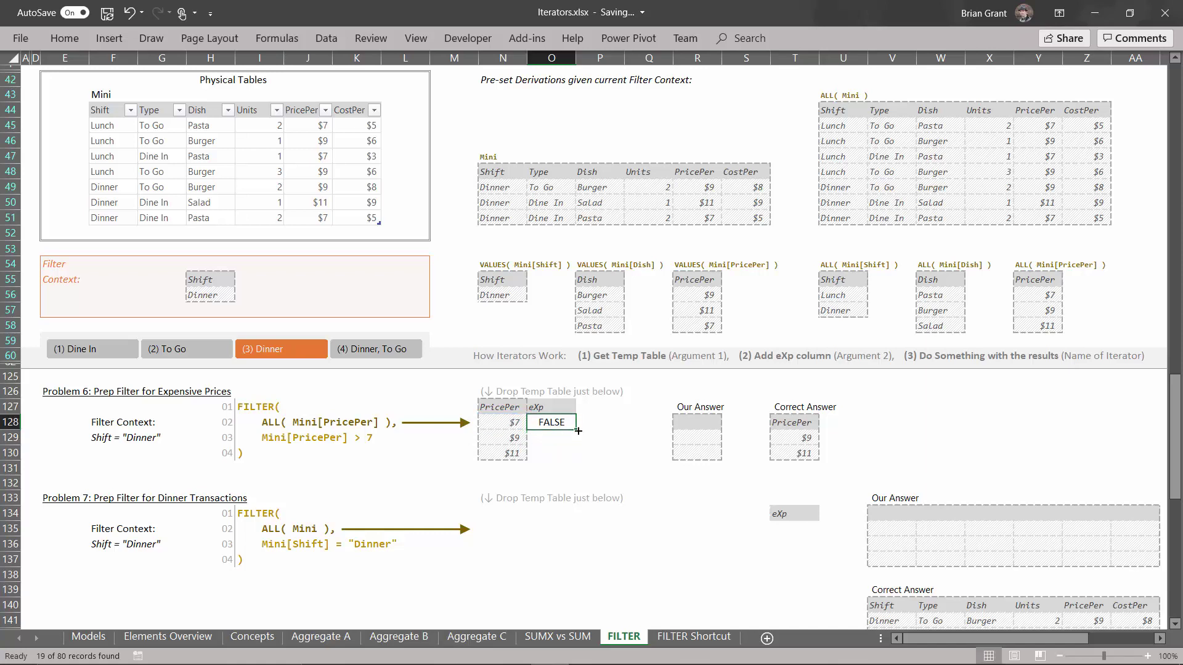
pyautogui.moveTo(578, 433); pyautogui.dragTo(576, 459)
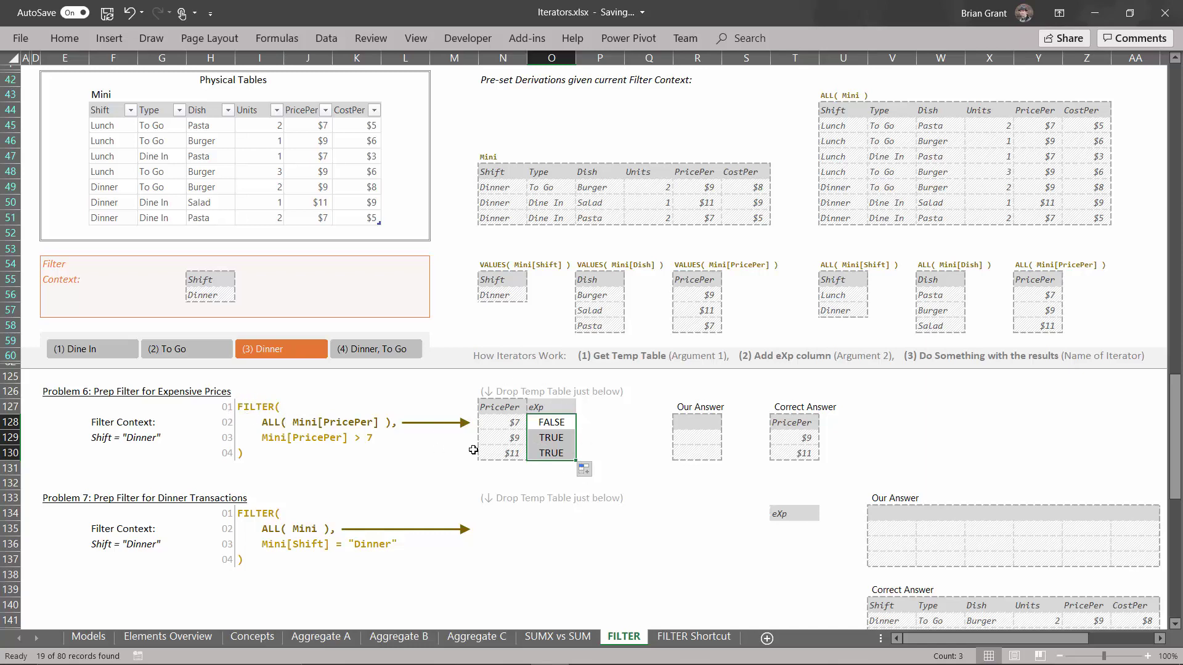
# Fill in Problem 6's Our Answer table with the header PricePer and the rows 9 and 11.
pyautogui.click(704, 424)
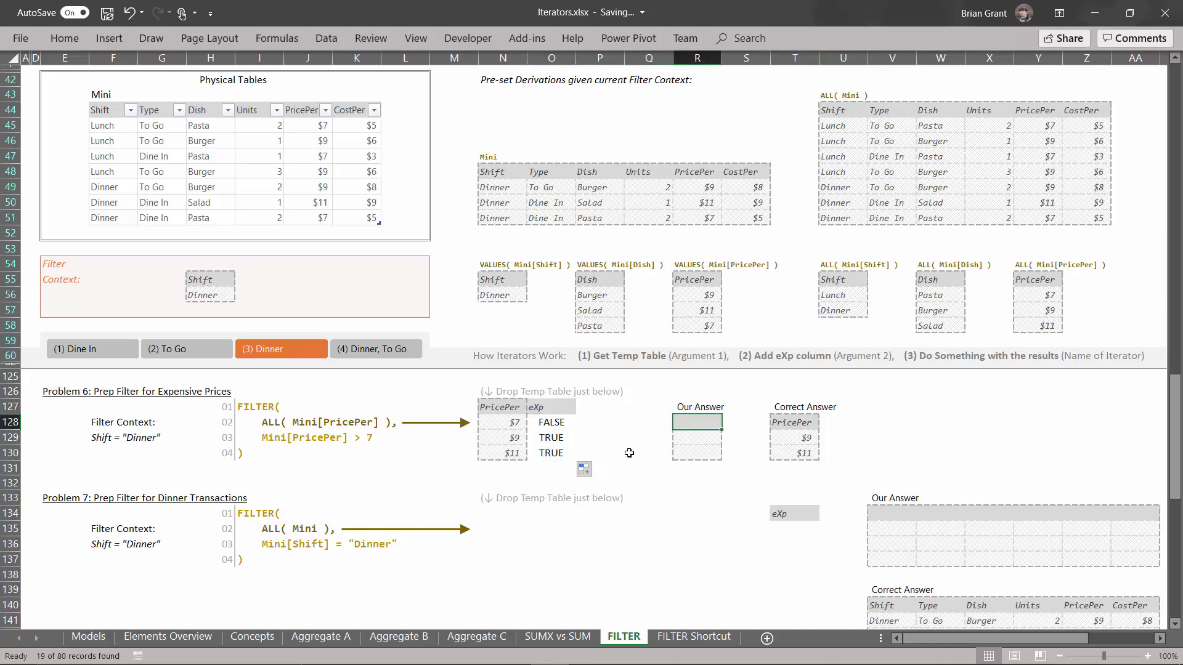
pyautogui.write('PricePer')
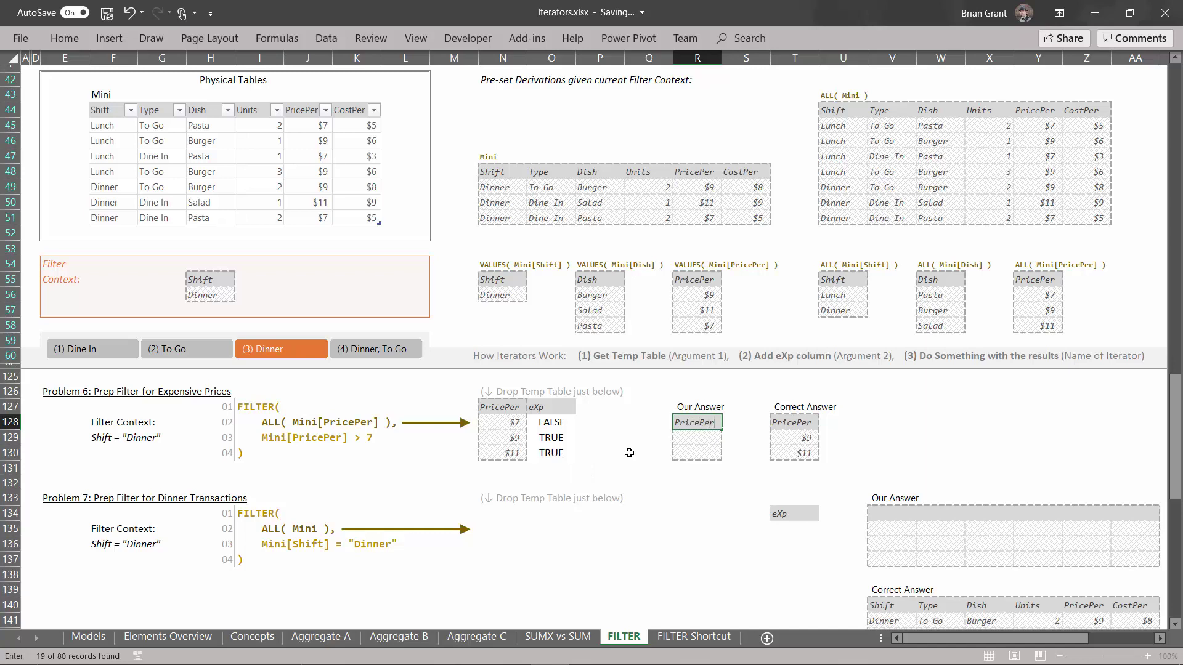
pyautogui.press('Return')
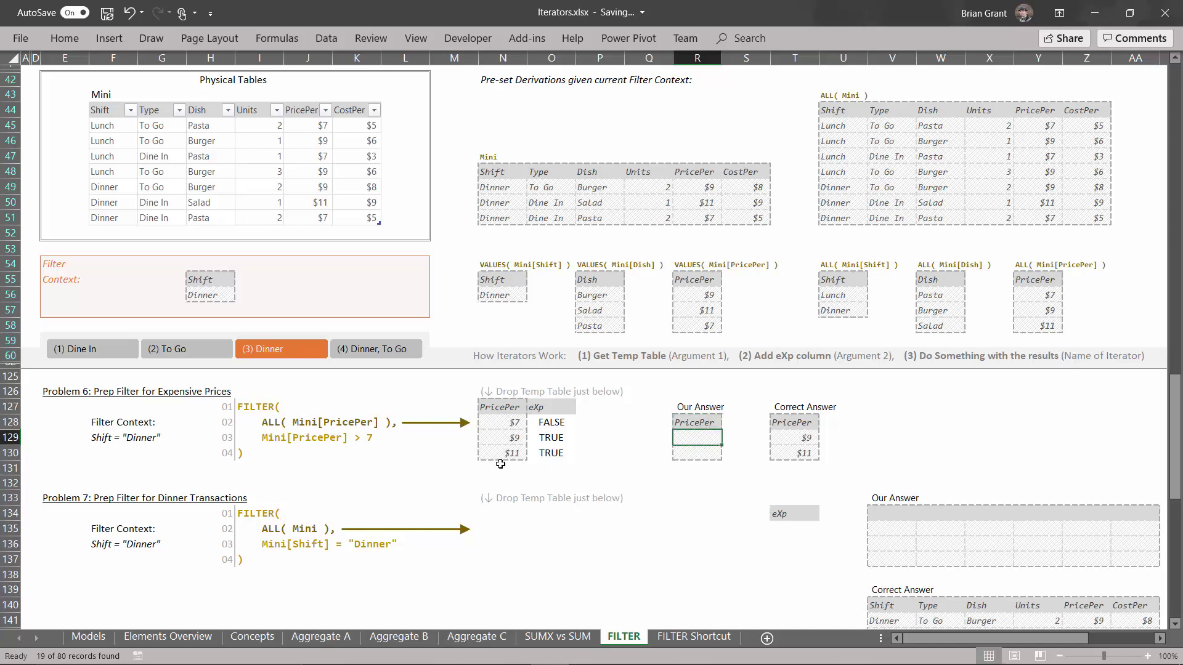
pyautogui.write('9')
pyautogui.press('Return')
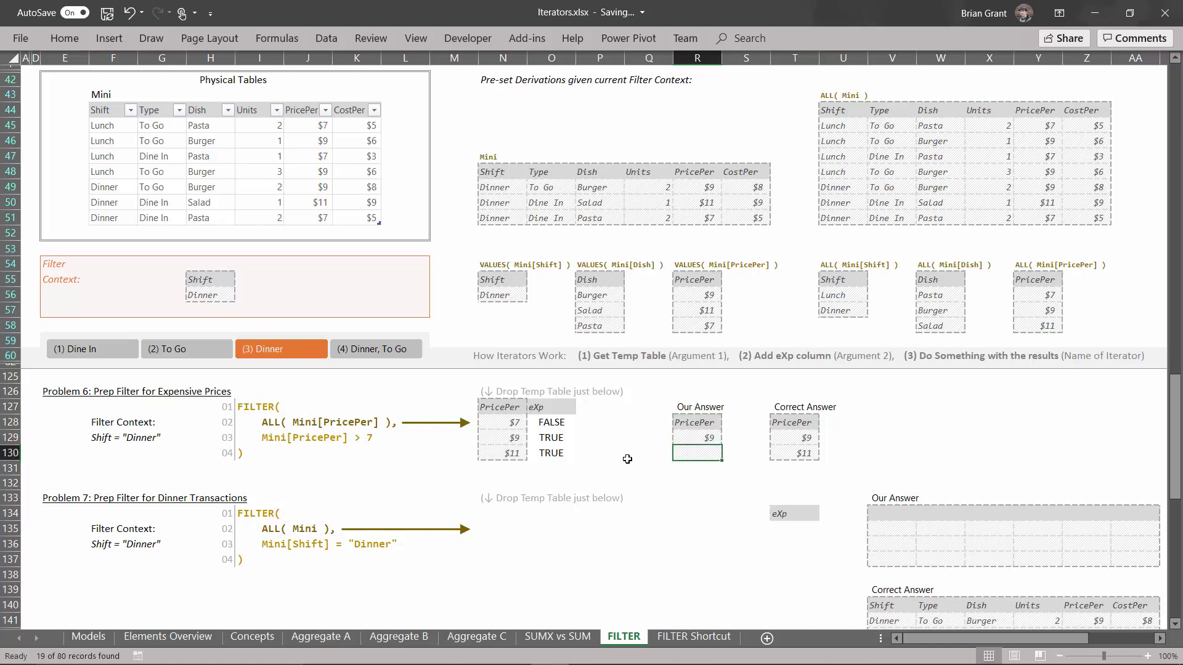
pyautogui.write('11')
pyautogui.press('Return')
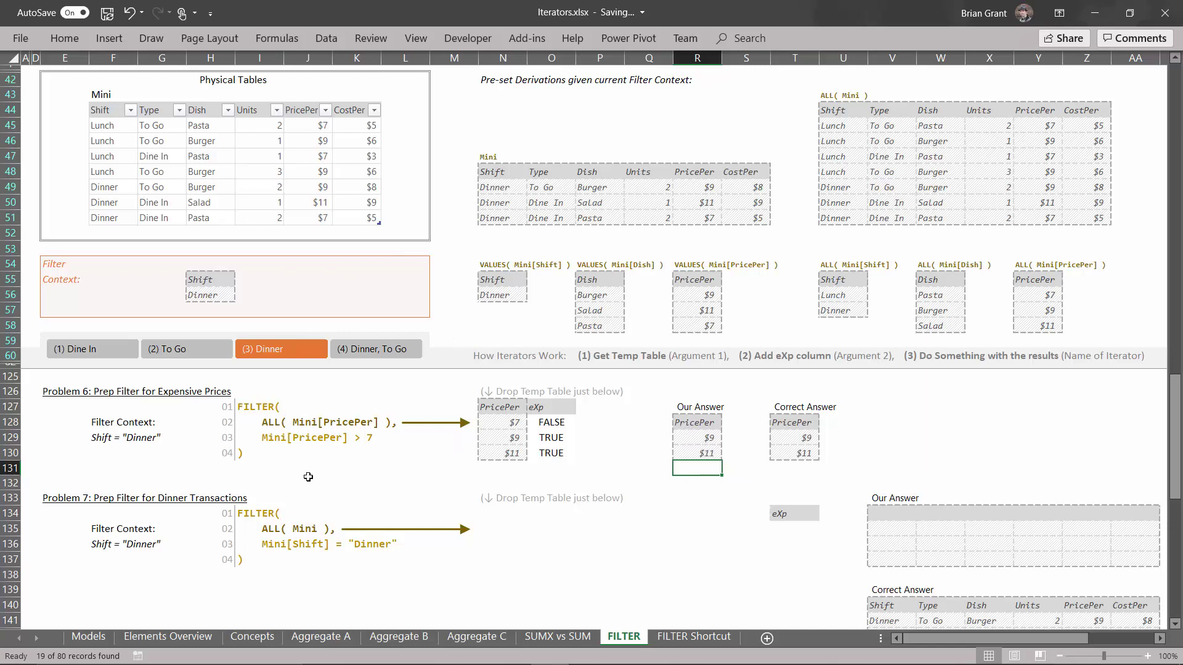
# Using the (3) Dinner filter context, copy the whole ALL( Mini ) table into Problem 7's temp table area at N134.
pyautogui.scroll(-2, 308, 477)
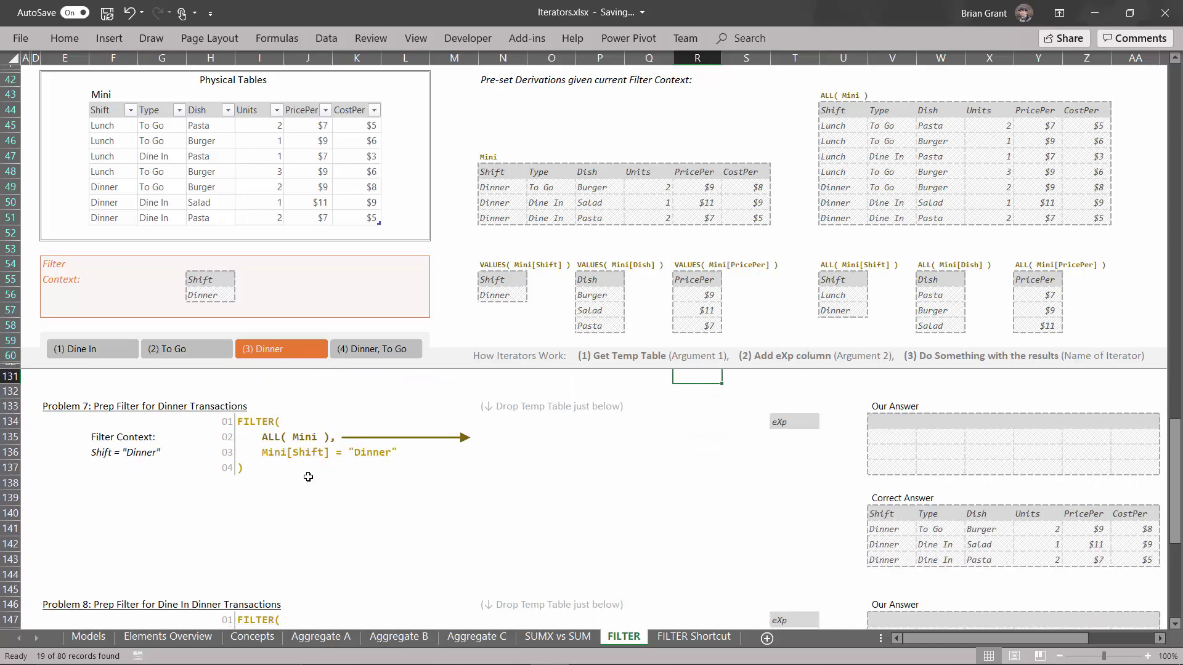
pyautogui.scroll(-1, 308, 477)
pyautogui.click(309, 474)
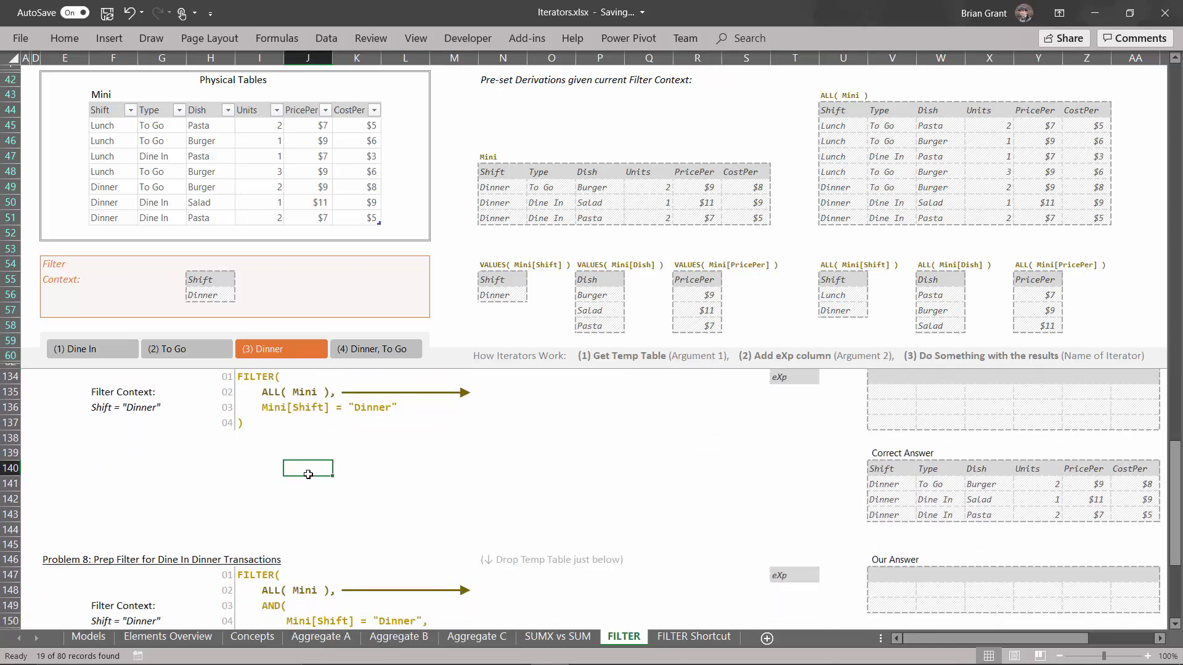
pyautogui.press('Up')
pyautogui.press('Up')
pyautogui.press('Up')
pyautogui.press('Up')
pyautogui.press('Up')
pyautogui.press('Up')
pyautogui.press('Up')
pyautogui.press('Up')
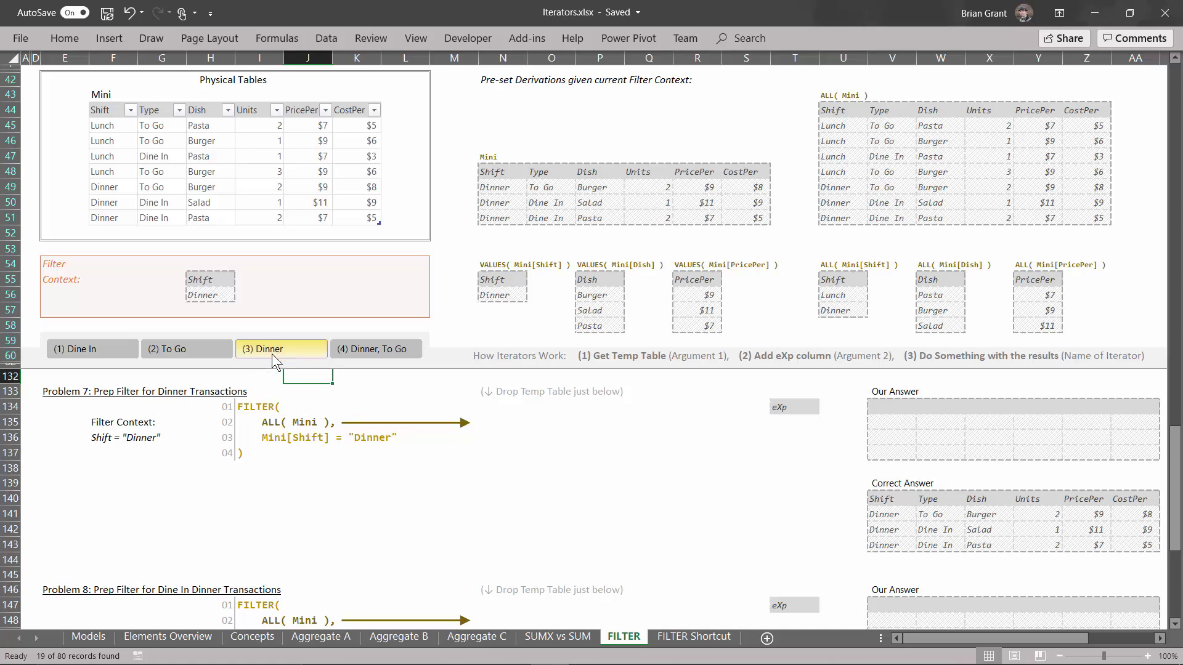
pyautogui.click(200, 351)
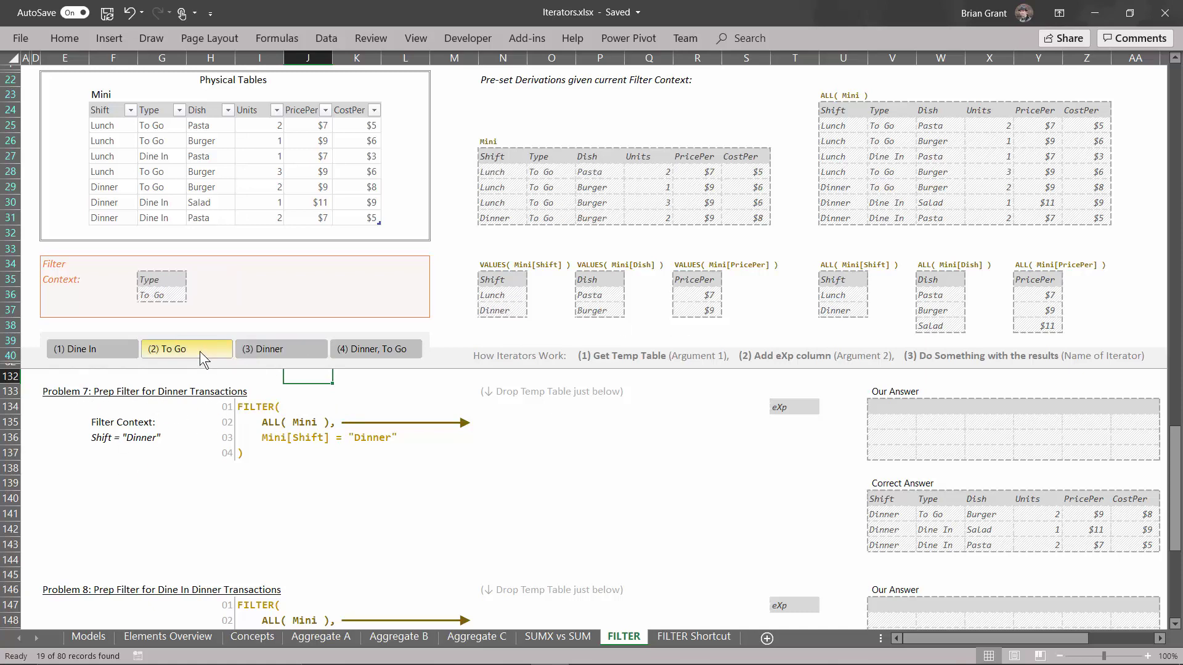
pyautogui.click(252, 351)
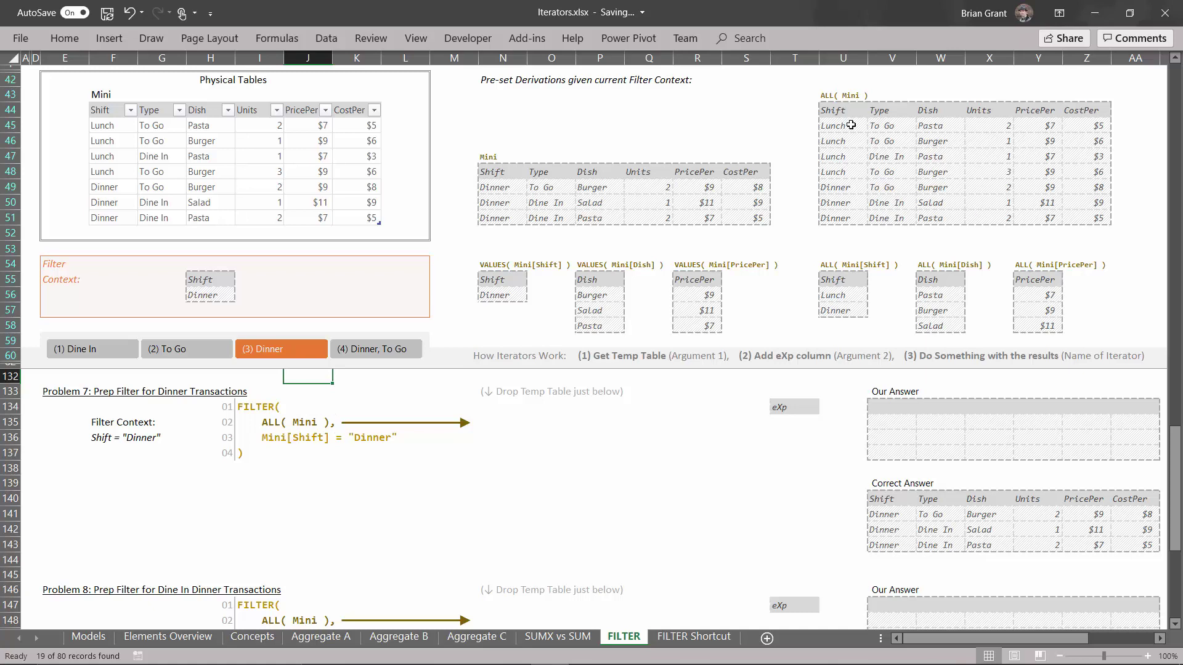
pyautogui.moveTo(826, 108); pyautogui.dragTo(1067, 217)
pyautogui.hotkey('ctrl', 'c')
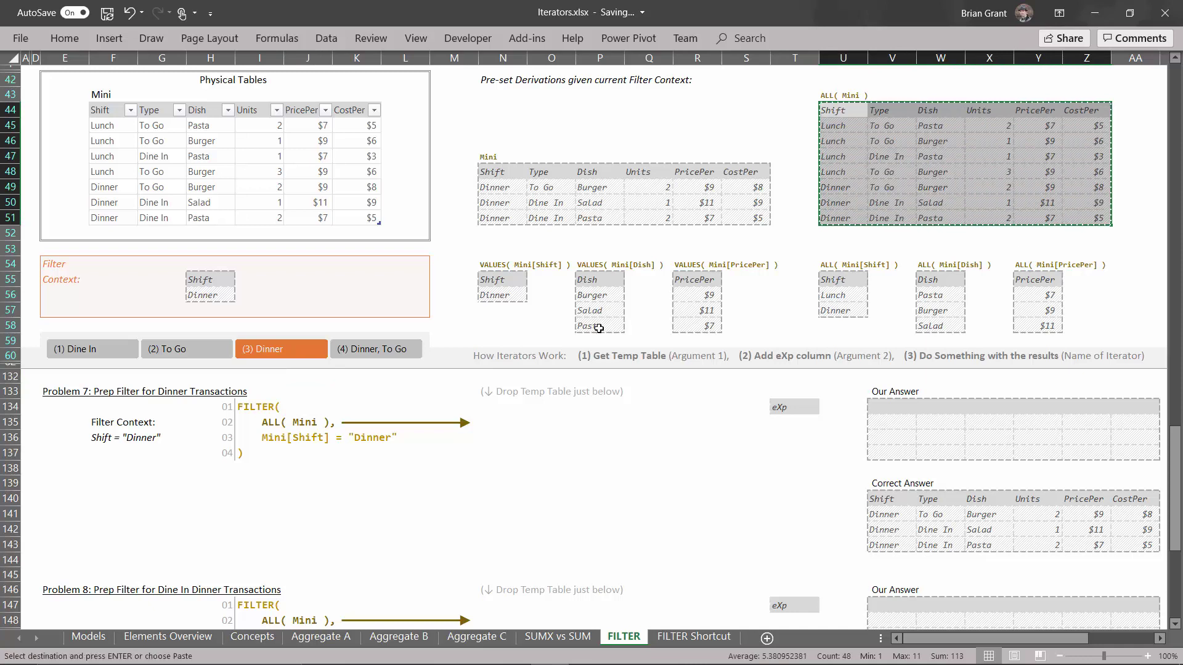
pyautogui.click(495, 408)
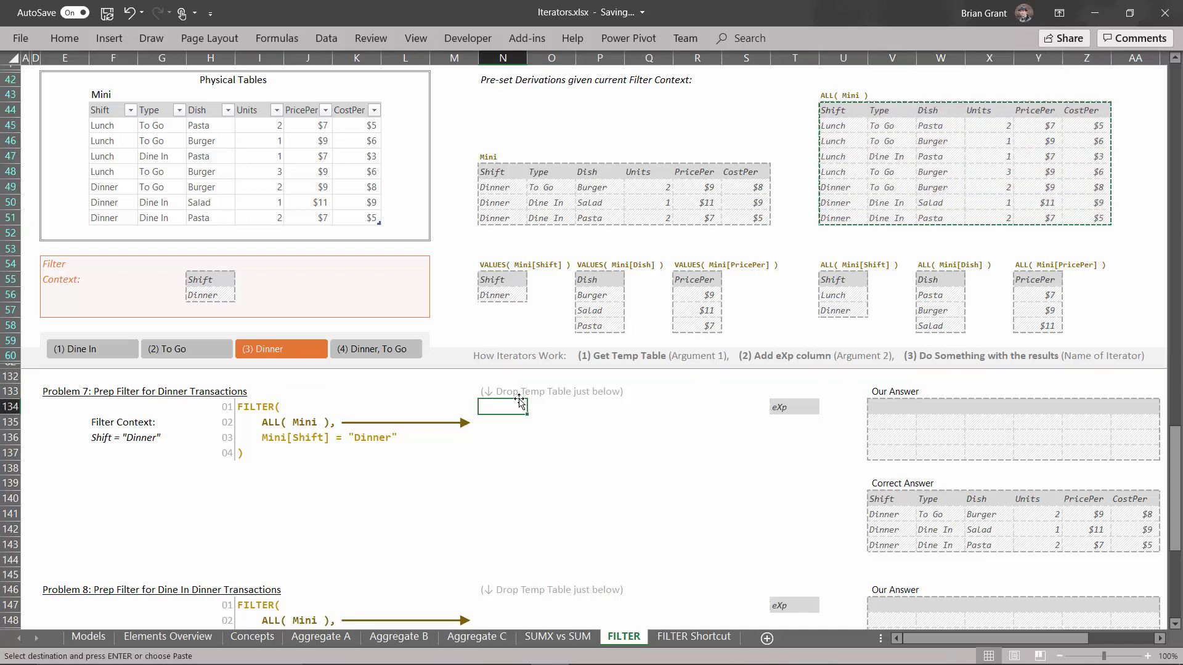
pyautogui.hotkey('ctrl', 'v')
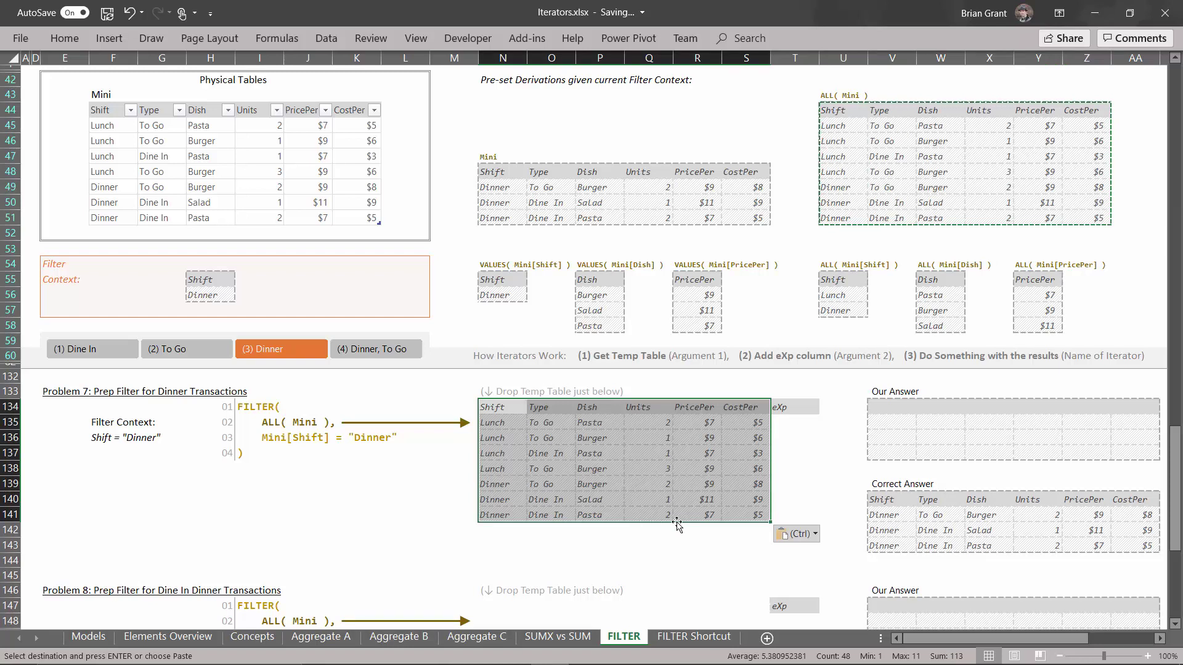
# Fill Problem 7's eXp column, T135 to T141, with the formula =N135="Dinner" to test each row's shift.
pyautogui.click(801, 424)
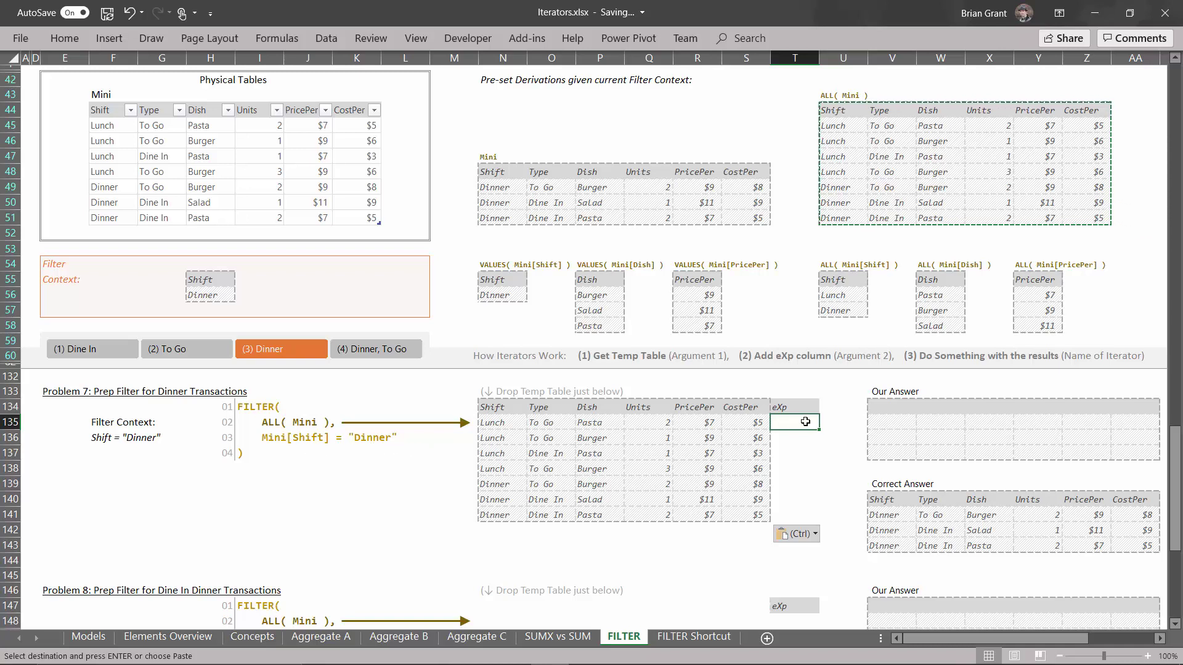
pyautogui.write('=')
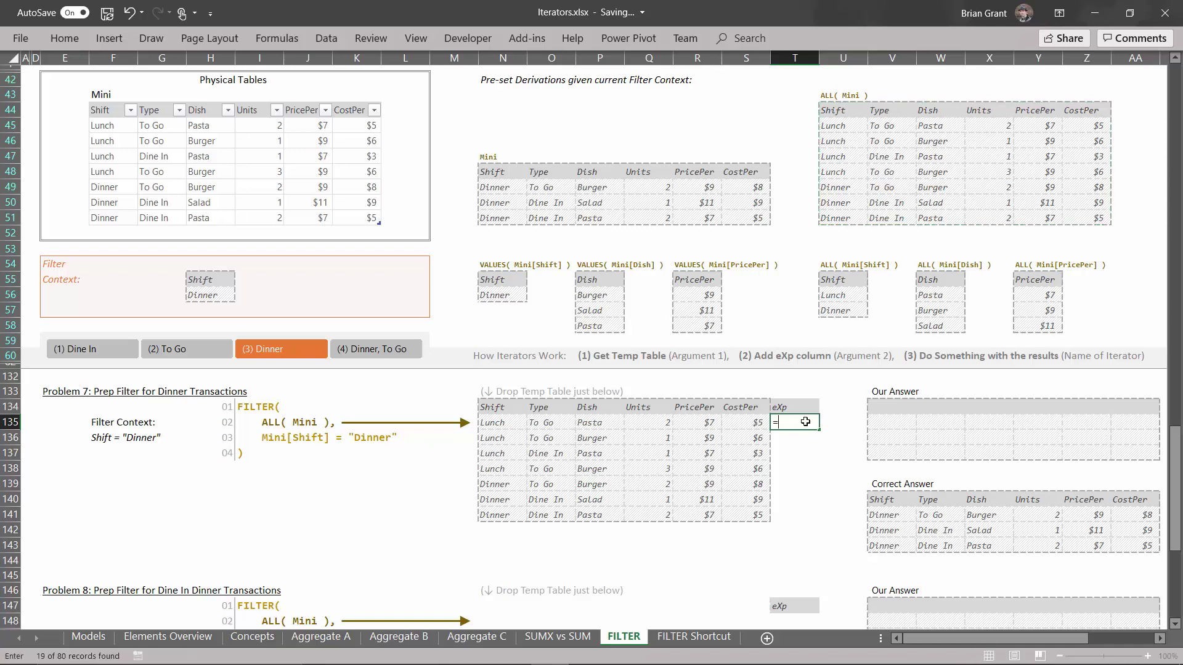
pyautogui.click(505, 422)
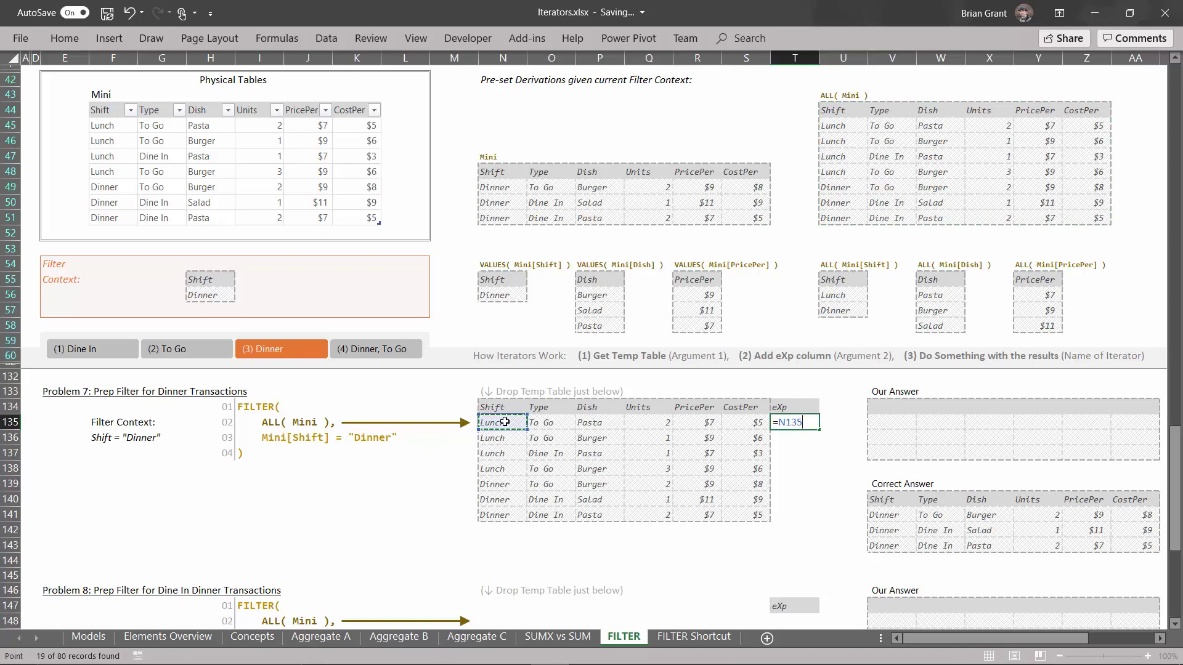
pyautogui.write('="Dinner')
pyautogui.press('Return')
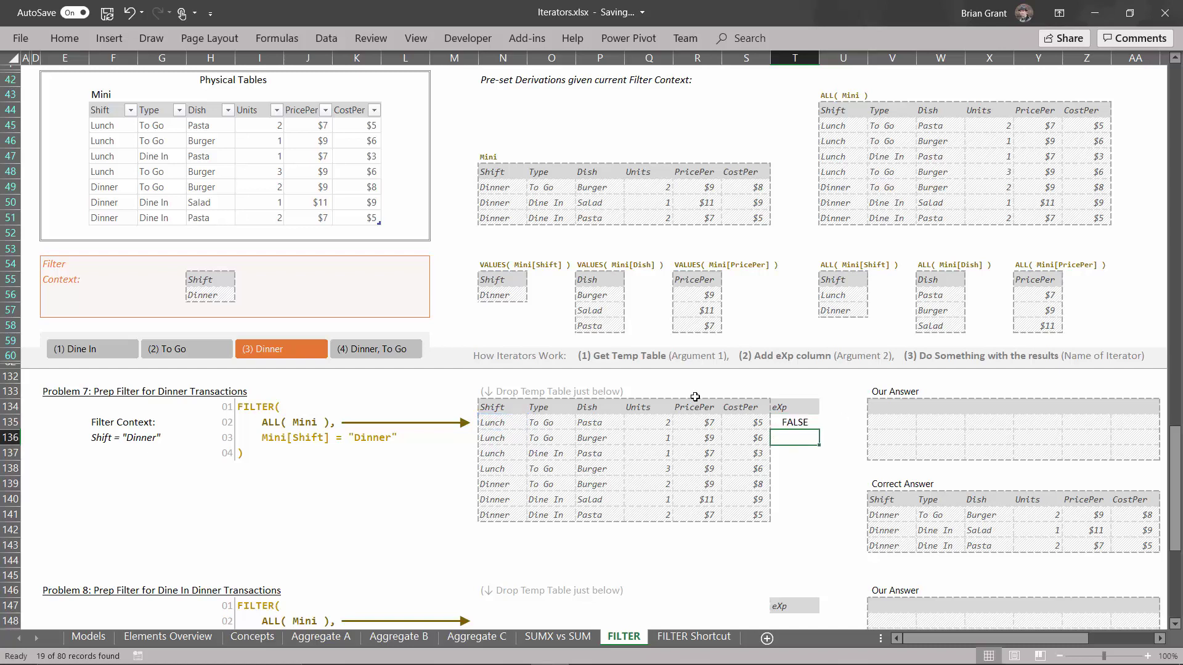
pyautogui.click(780, 422)
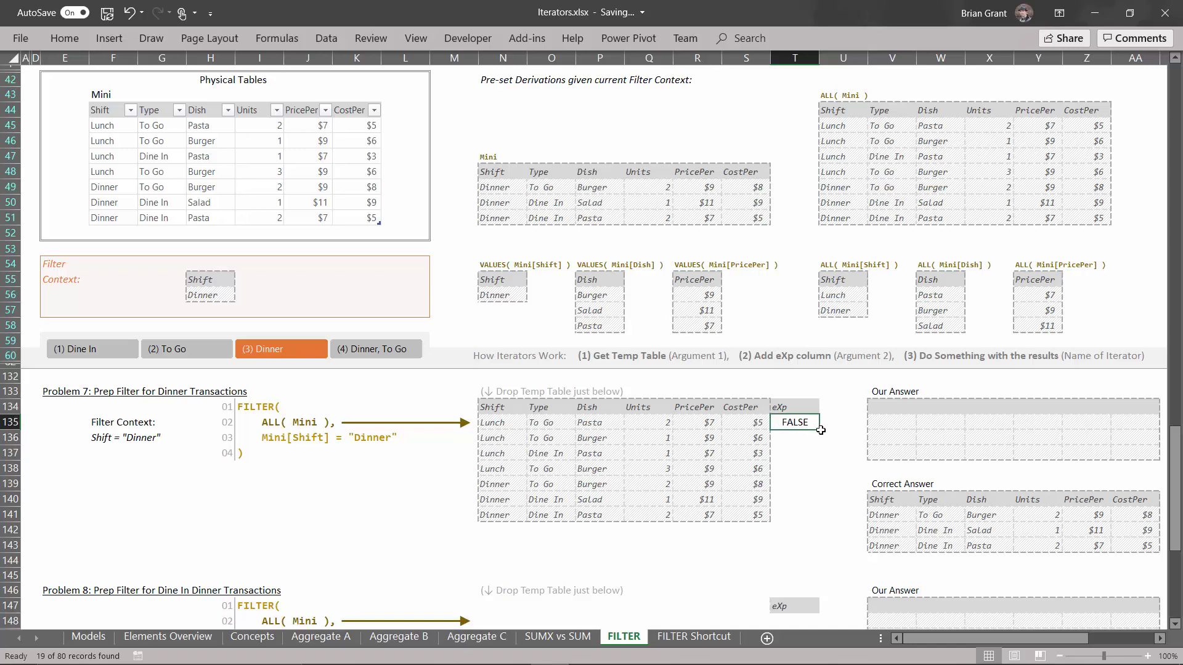
pyautogui.moveTo(817, 430); pyautogui.dragTo(823, 495)
pyautogui.moveTo(818, 522); pyautogui.dragTo(818, 523)
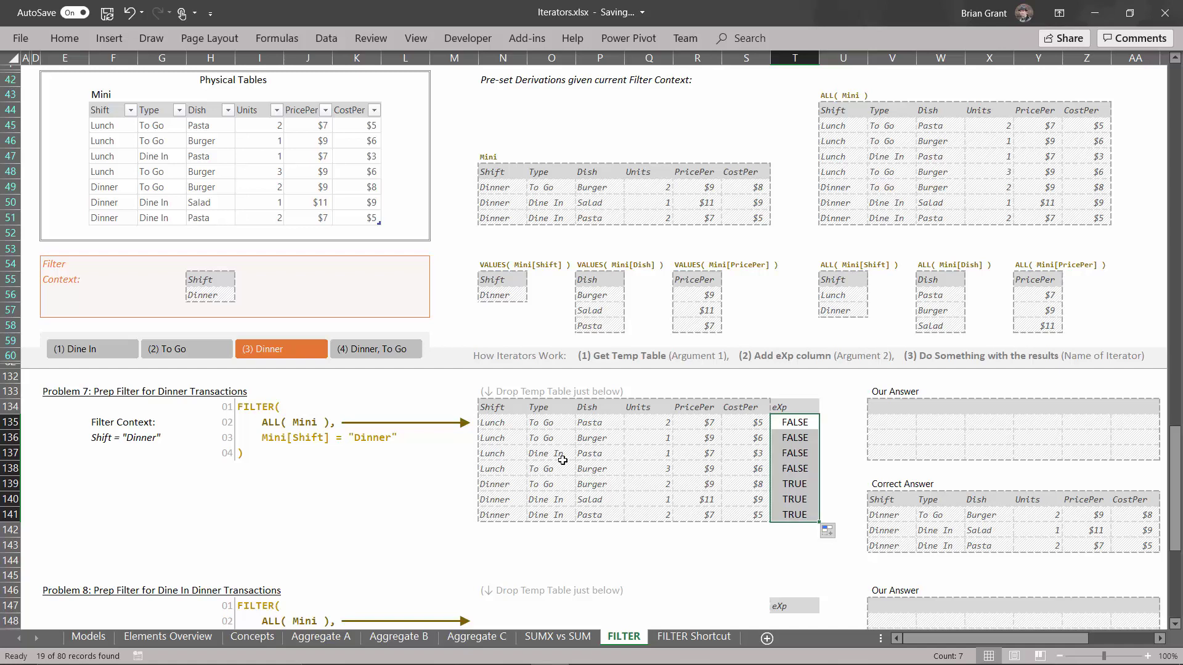
pyautogui.click(503, 547)
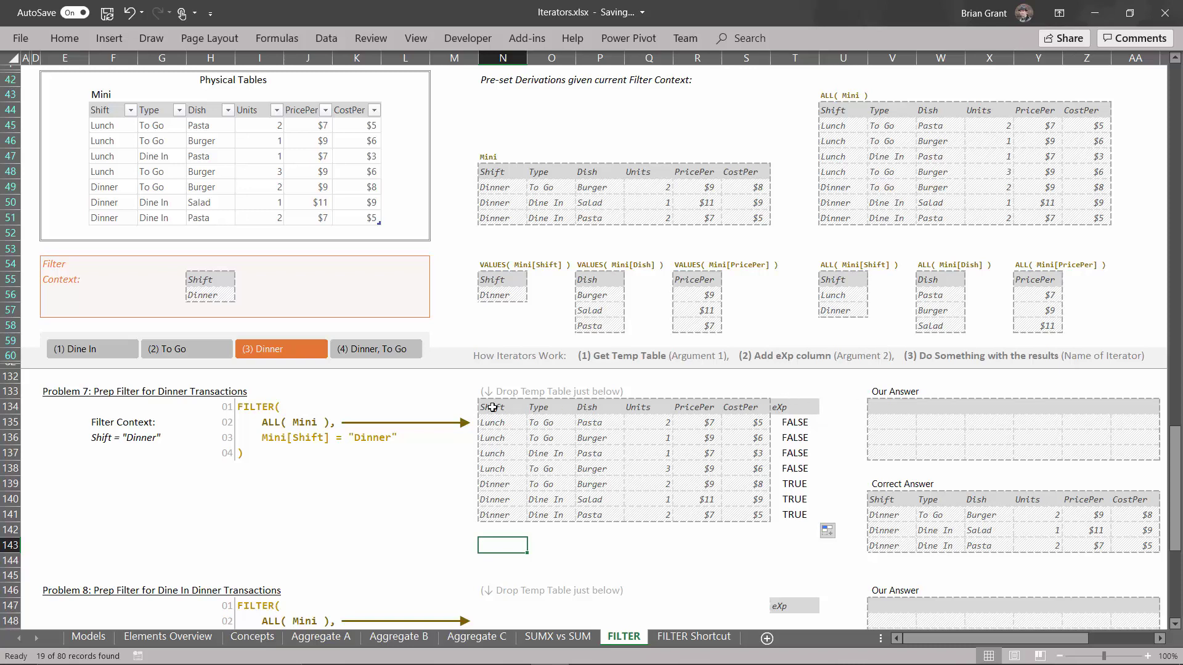
# Copy the header row and the three Dinner rows of Problem 7's temp table into its Our Answer table, starting at V134.
pyautogui.moveTo(493, 407); pyautogui.dragTo(732, 405)
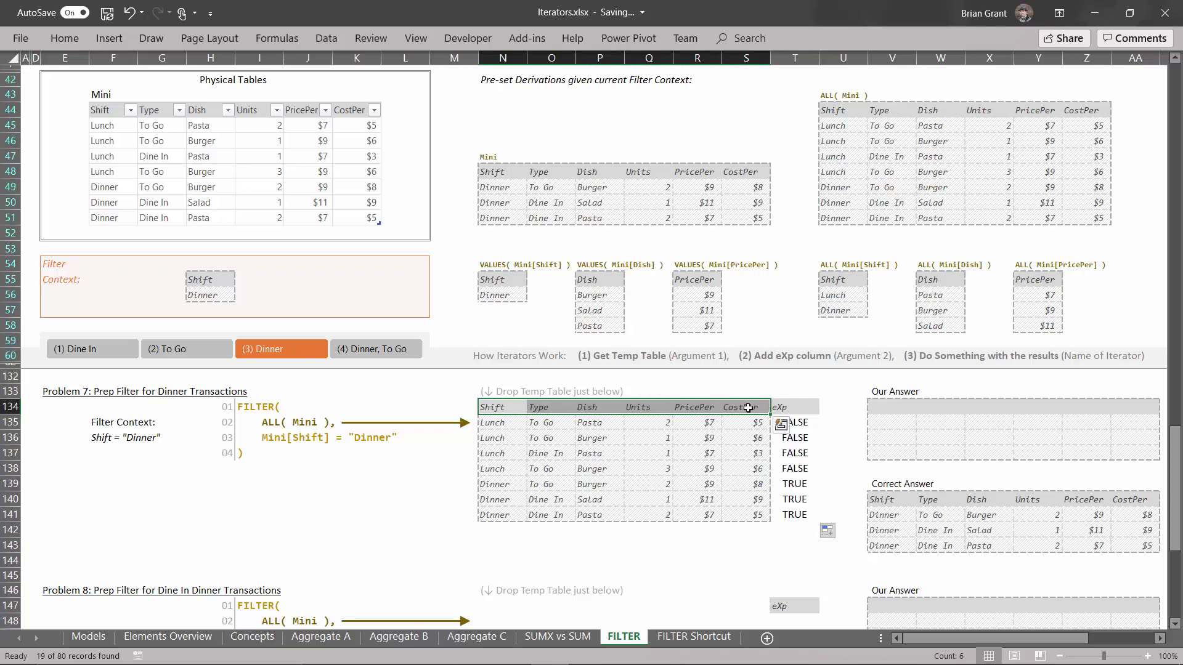
pyautogui.hotkey('ctrl', 'c')
pyautogui.click(881, 411)
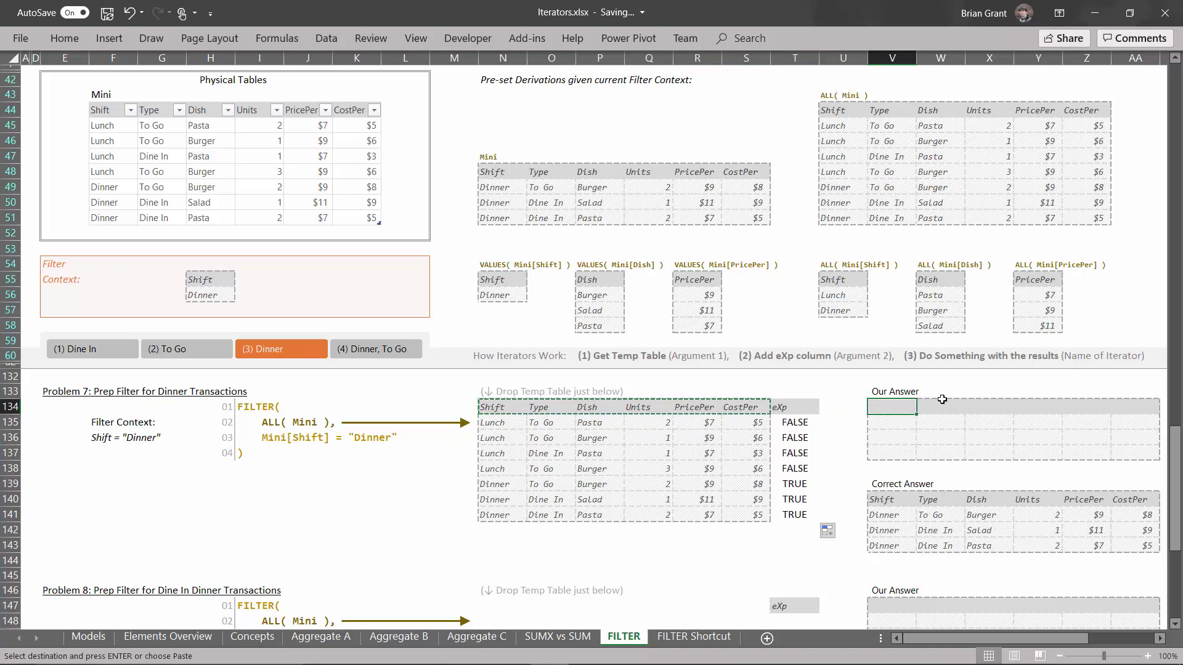
pyautogui.hotkey('ctrl', 'v')
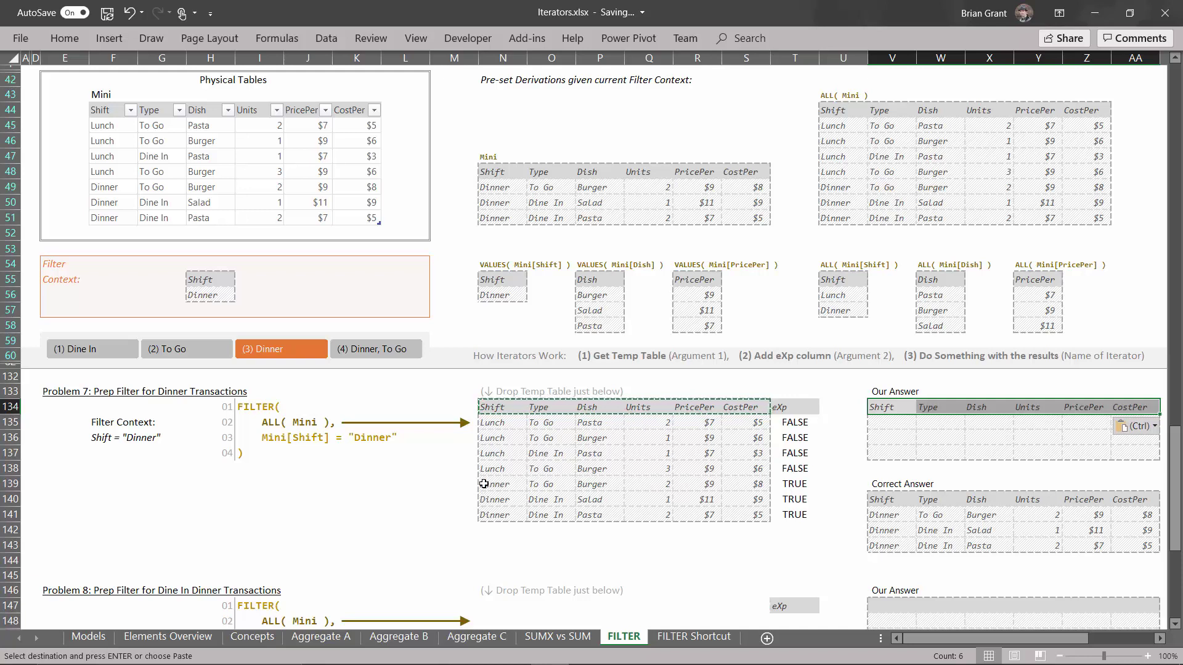
pyautogui.moveTo(484, 484); pyautogui.dragTo(722, 511)
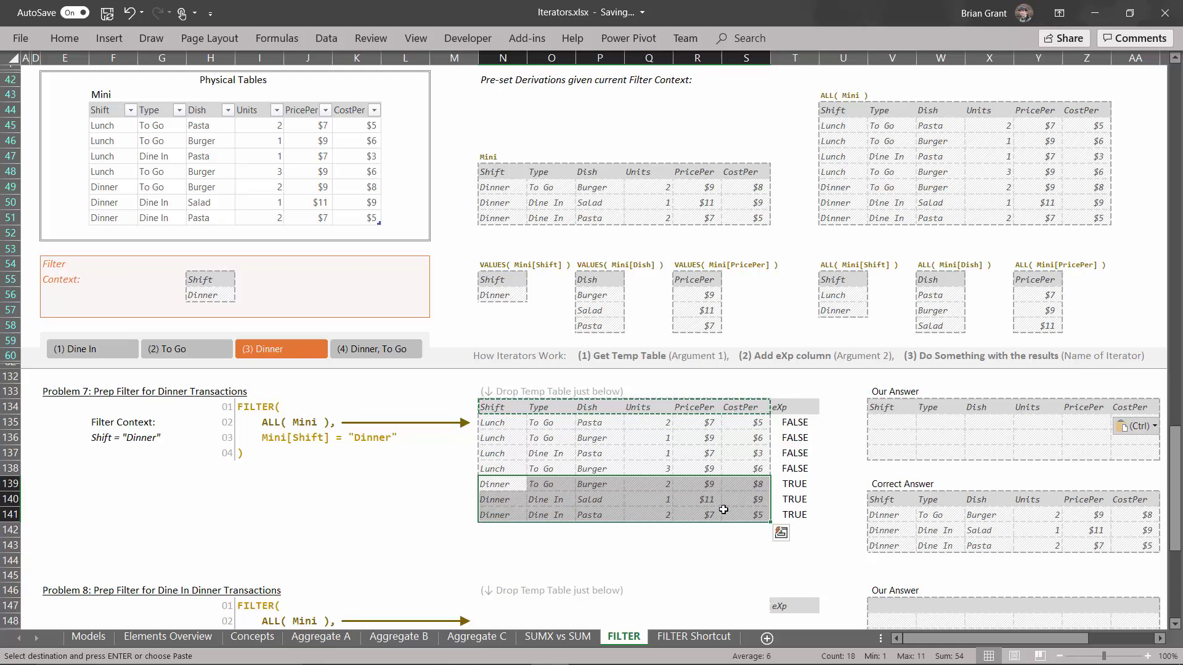
pyautogui.hotkey('ctrl', 'c')
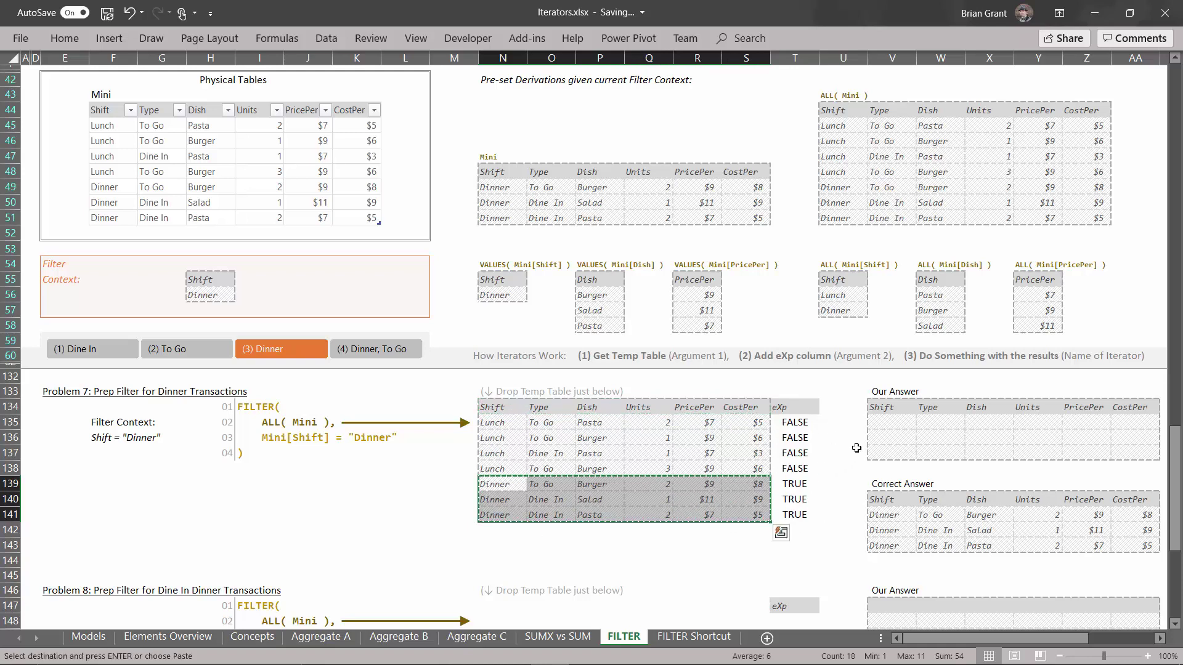
pyautogui.click(892, 424)
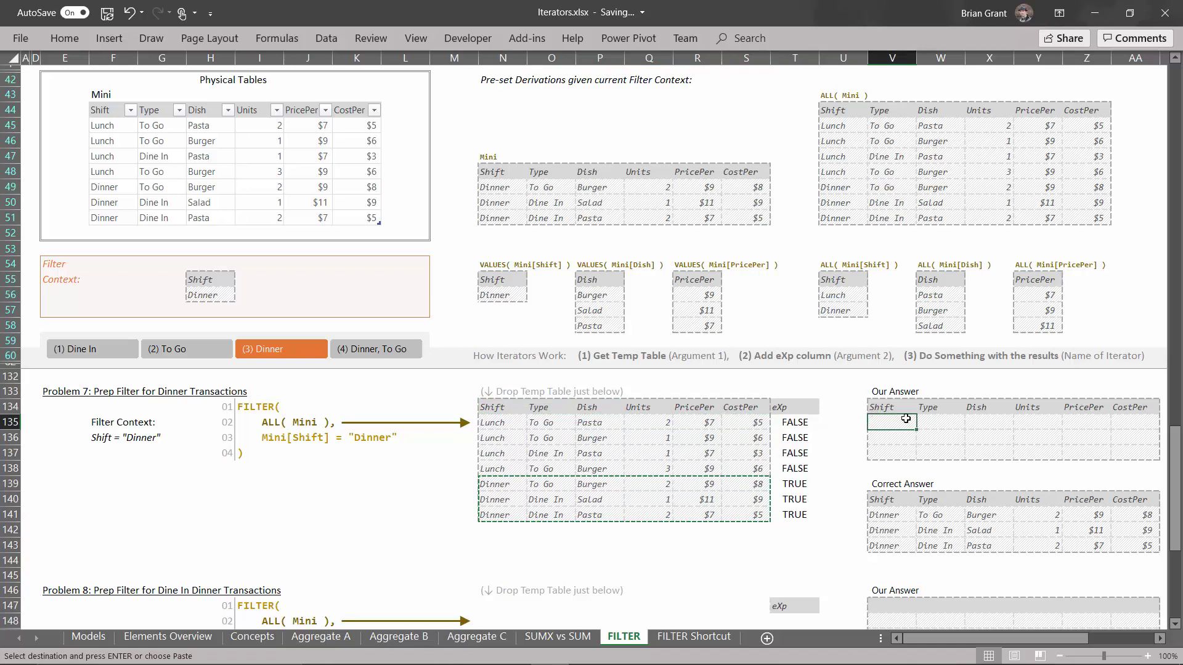
pyautogui.hotkey('ctrl', 'v')
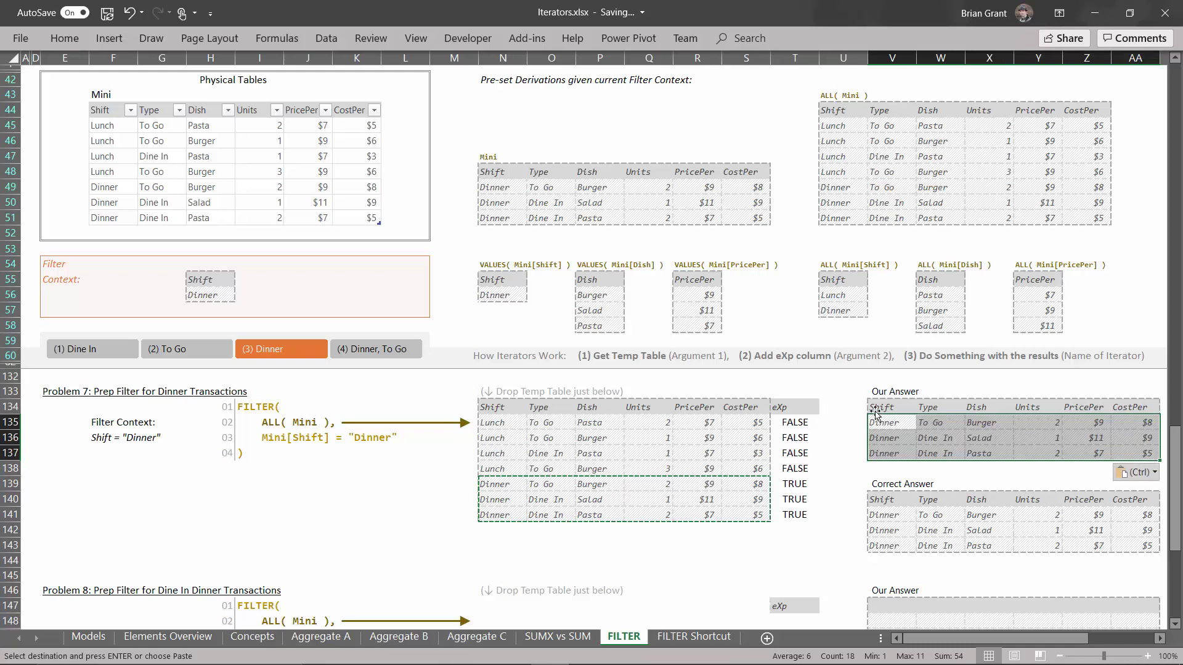
pyautogui.click(612, 555)
pyautogui.press('Escape')
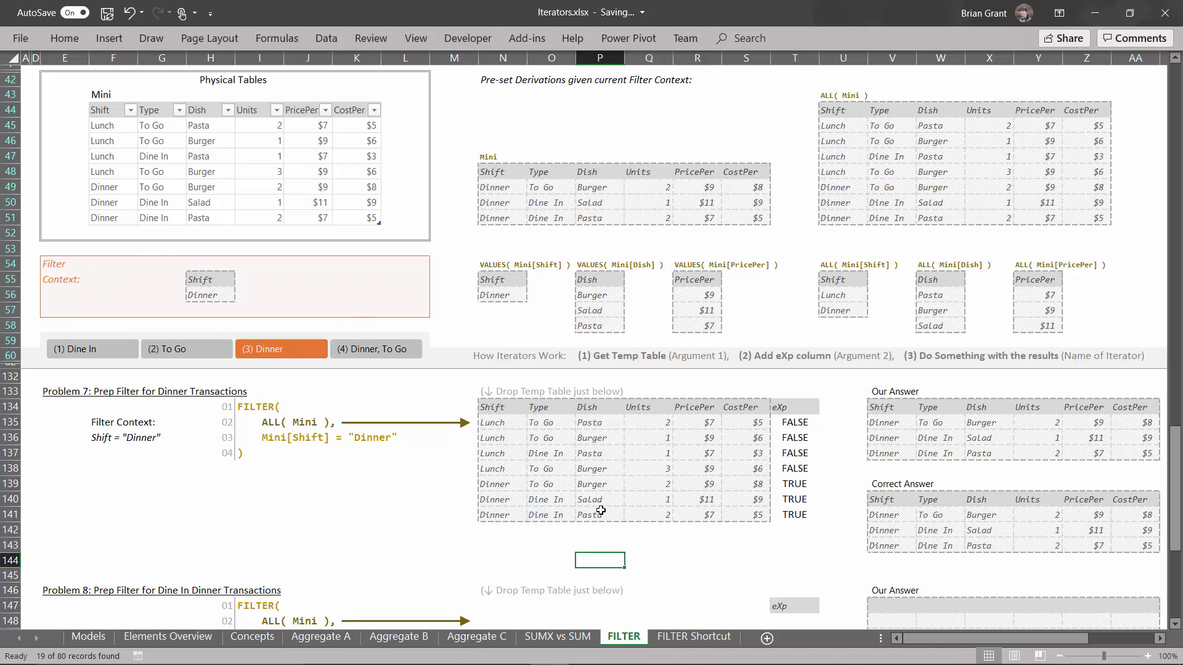
# Using the (3) Dinner filter context, copy the whole ALL( Mini ) table into Problem 8's temp table area at N147.
pyautogui.scroll(-4, 601, 510)
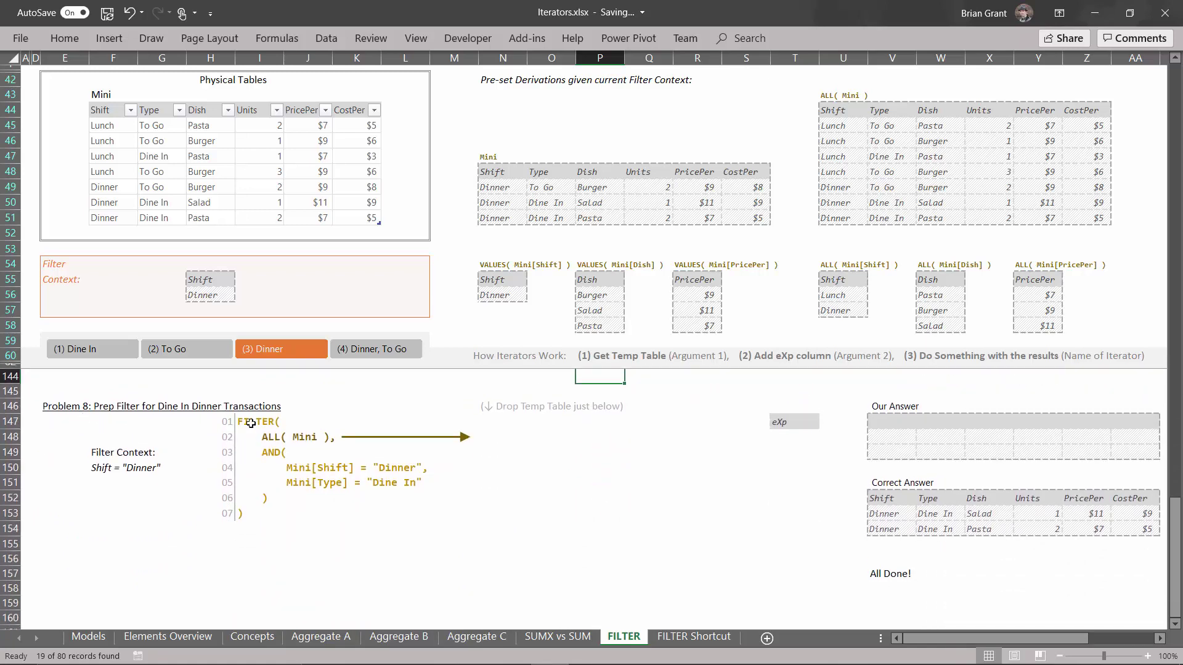
pyautogui.scroll(5, 455, 425)
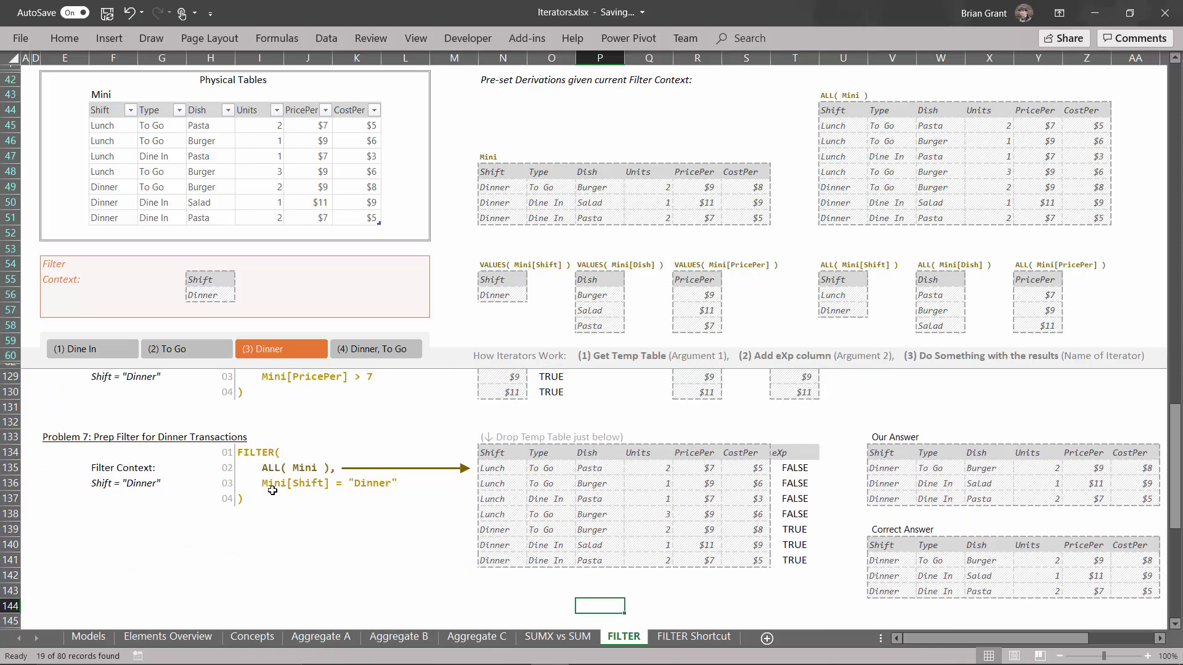
pyautogui.scroll(-4, 317, 512)
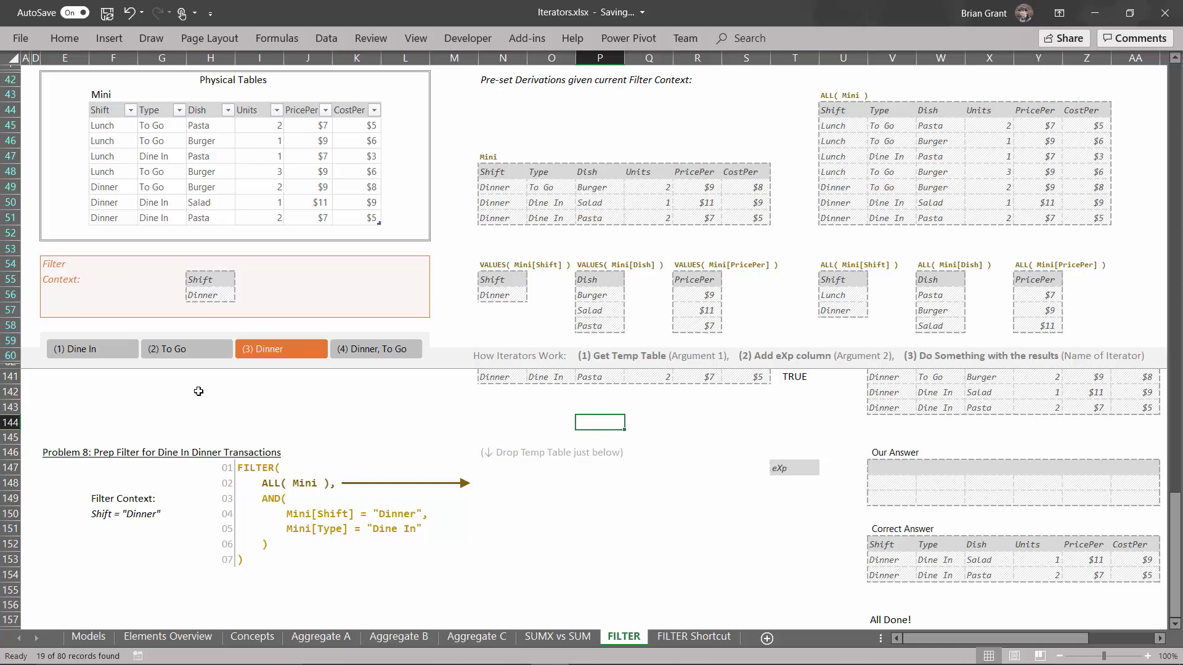
pyautogui.click(183, 349)
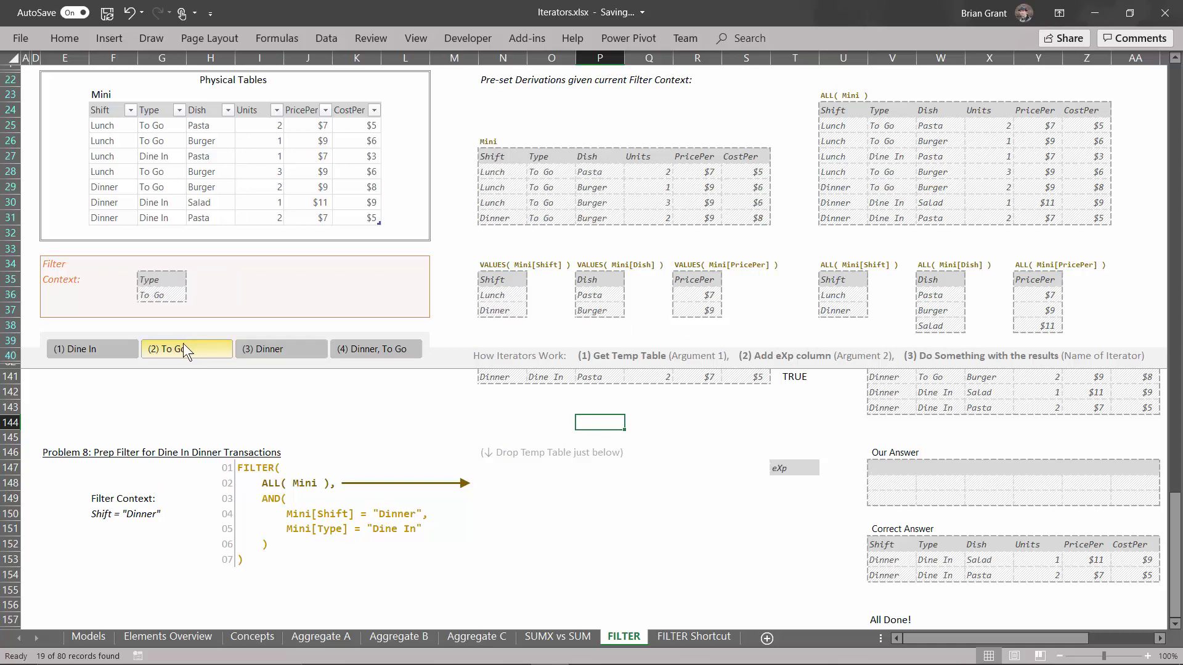
pyautogui.click(286, 348)
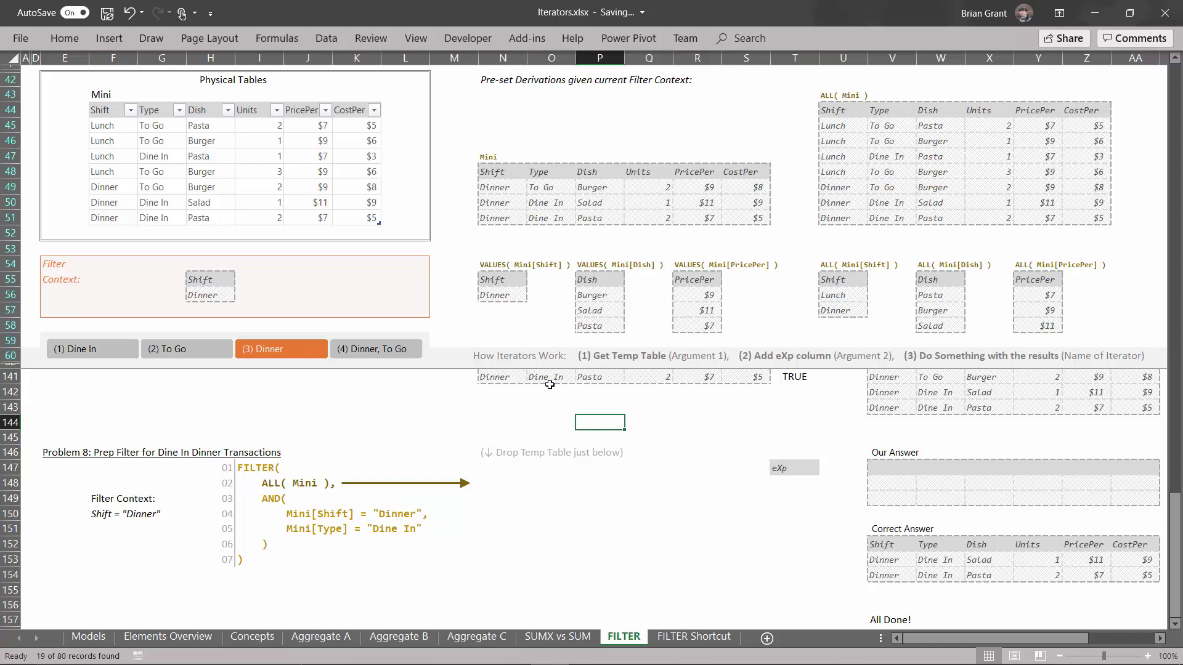
pyautogui.moveTo(833, 112); pyautogui.dragTo(1090, 220)
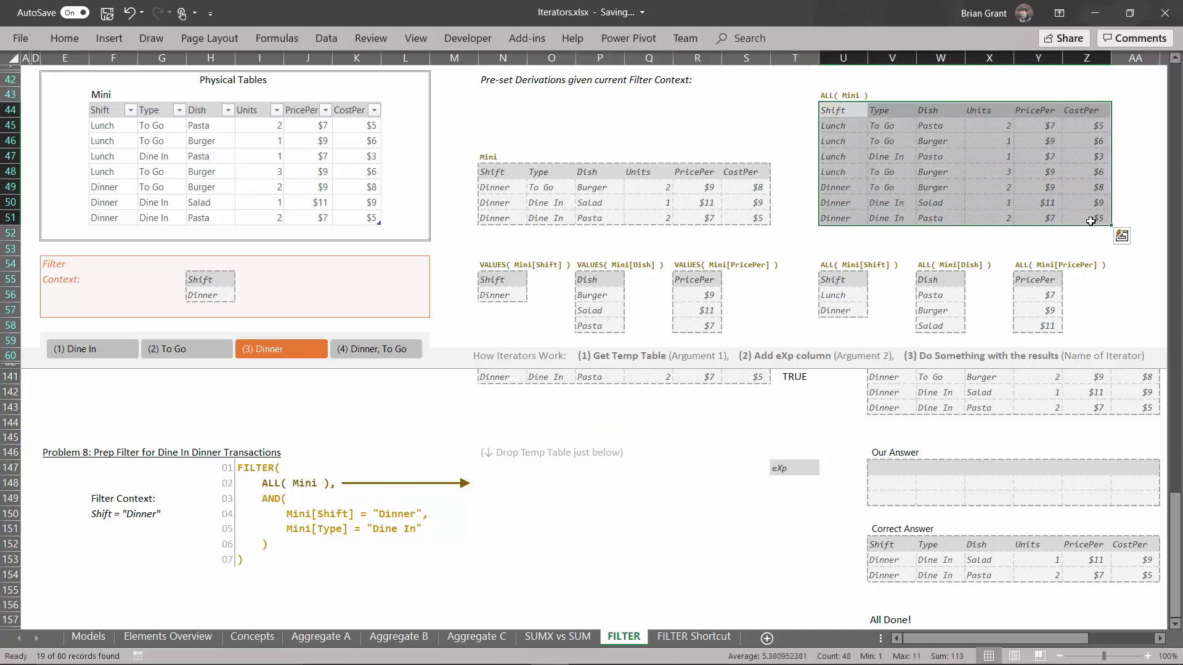
pyautogui.hotkey('ctrl', 'c')
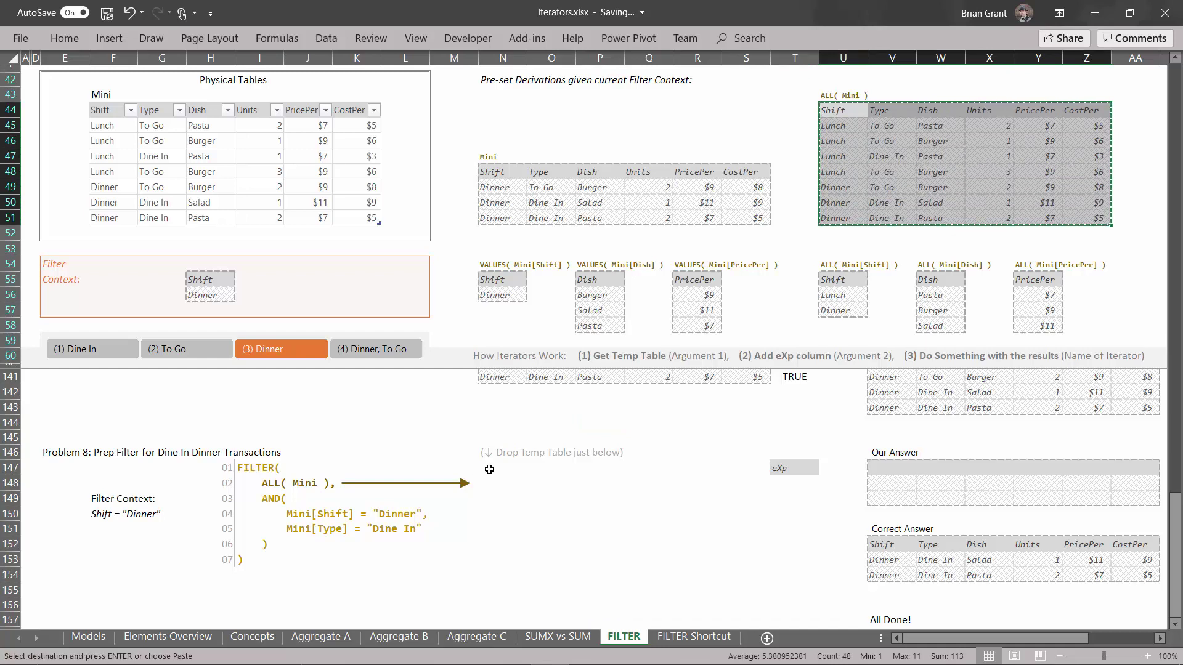
pyautogui.click(491, 470)
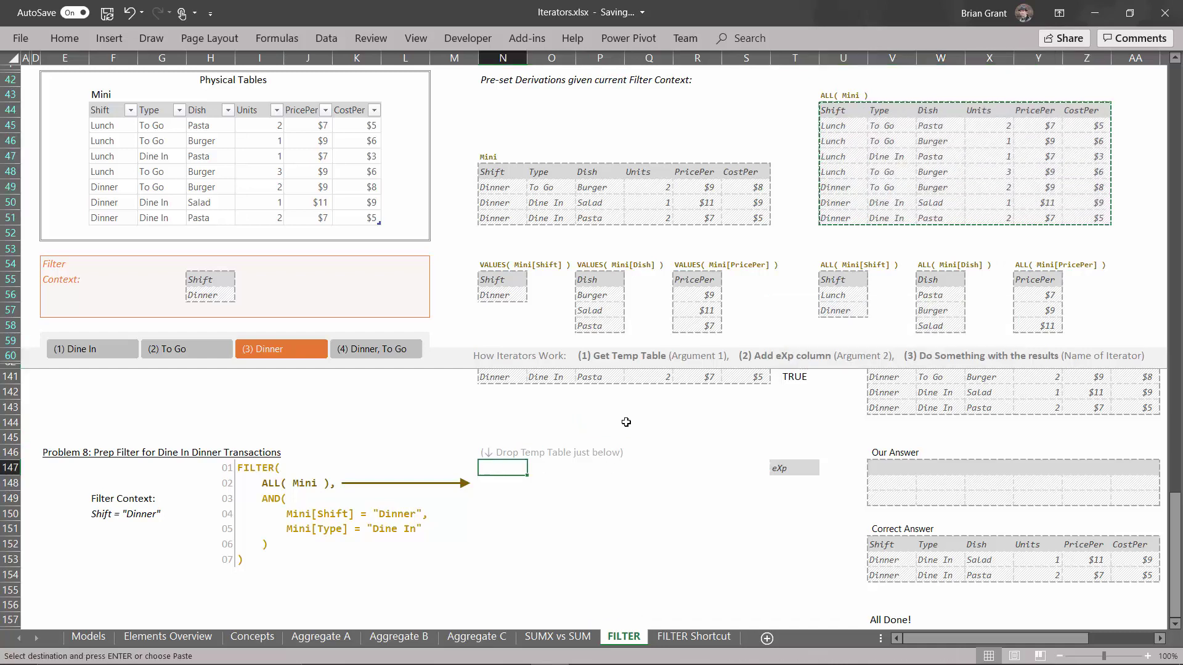
pyautogui.hotkey('ctrl', 'v')
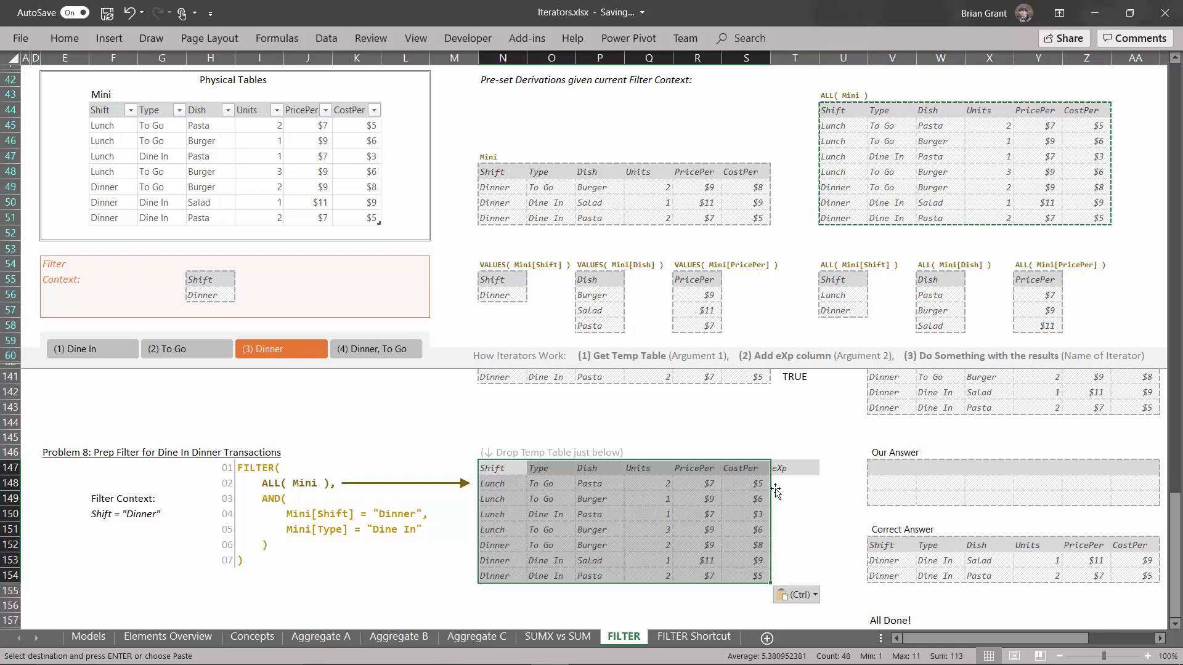
# Fill Problem 8's eXp column, T148 to T154, with the formula =AND(N148="Dinner",O148="Dine In") to test each row's shift and type.
pyautogui.moveTo(759, 484); pyautogui.dragTo(798, 498)
pyautogui.click(800, 484)
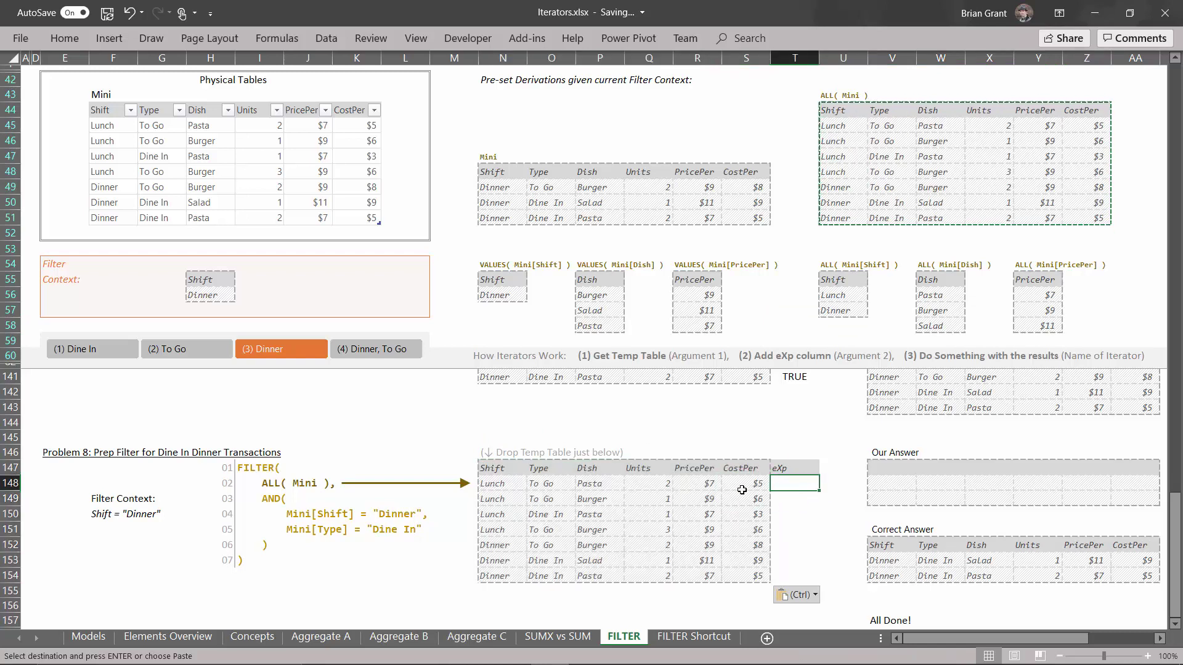
pyautogui.write('=')
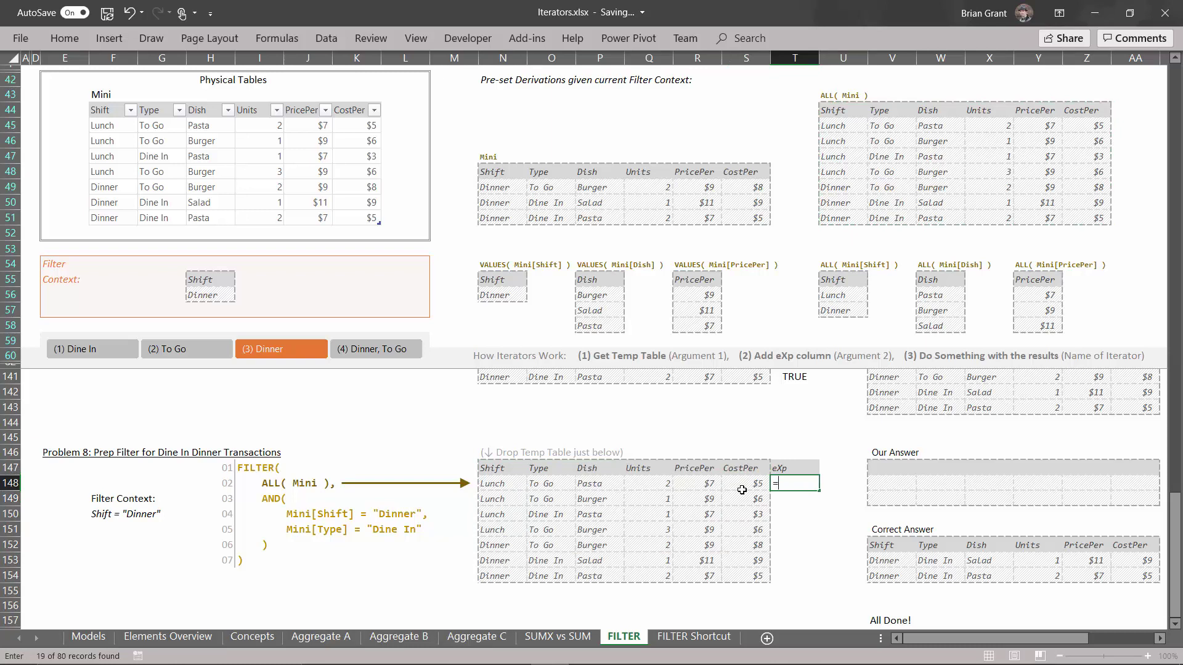
pyautogui.write('A')
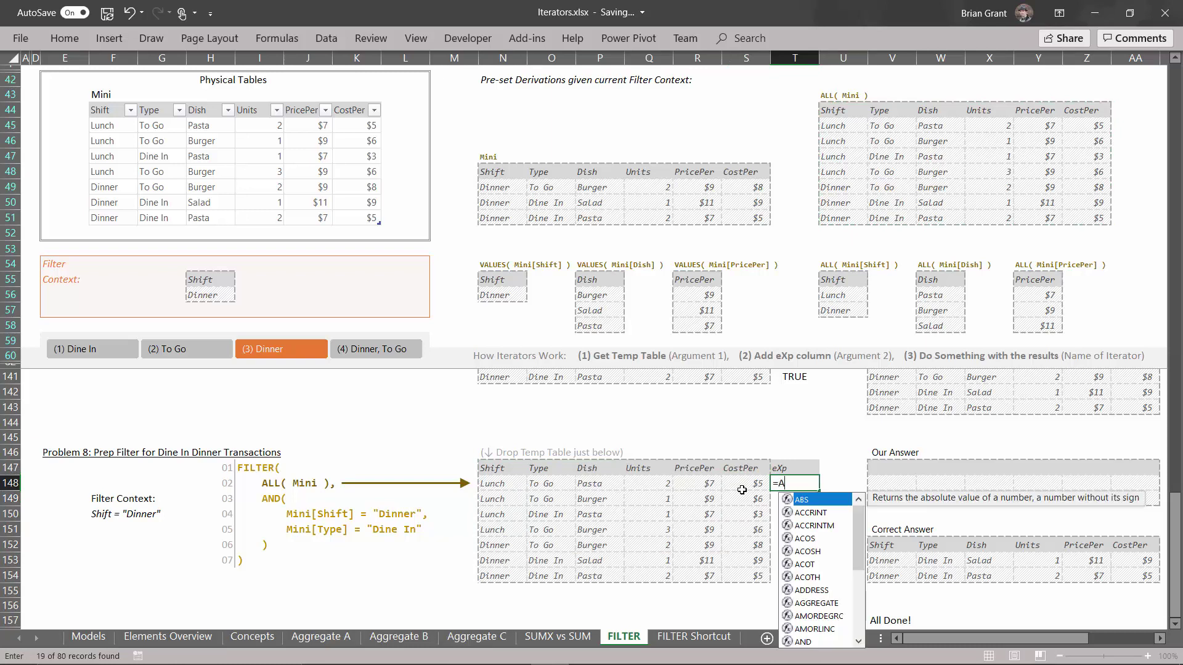
pyautogui.write('ND')
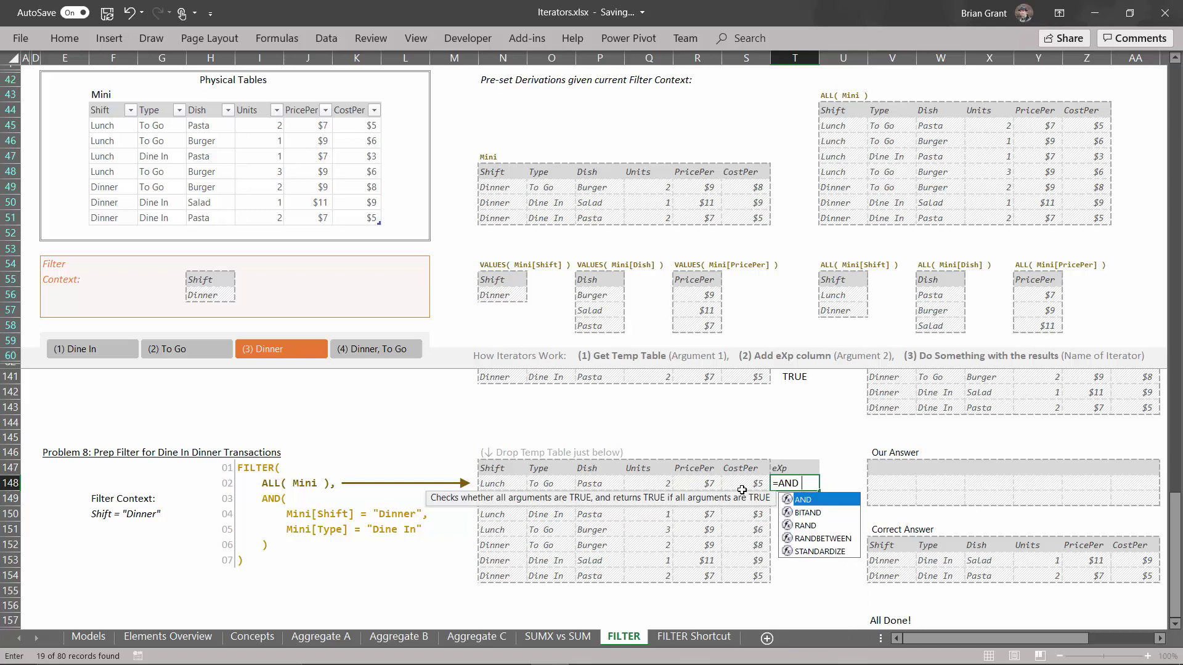
pyautogui.write('(')
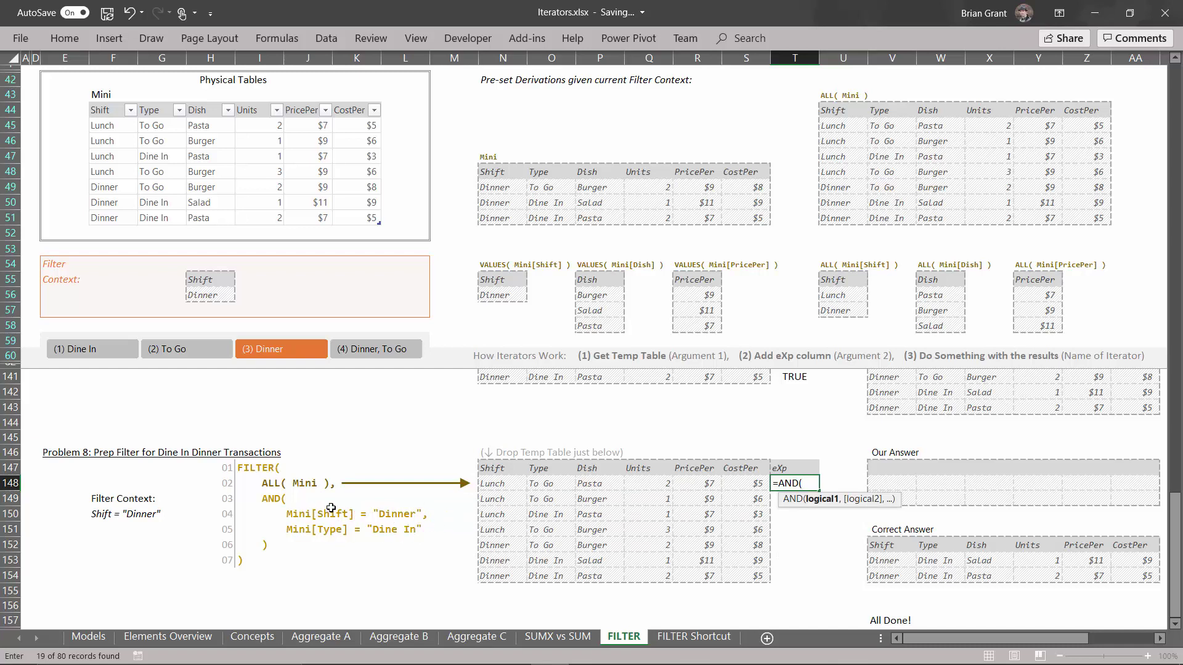
pyautogui.click(492, 482)
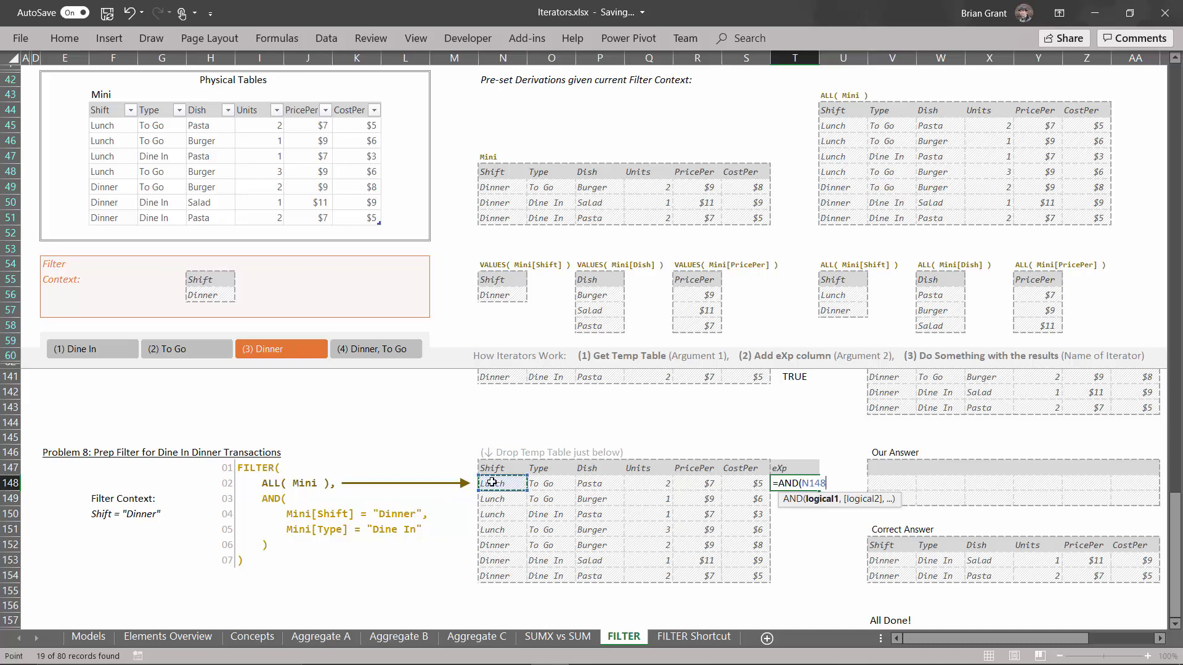
pyautogui.write('="Dinner"')
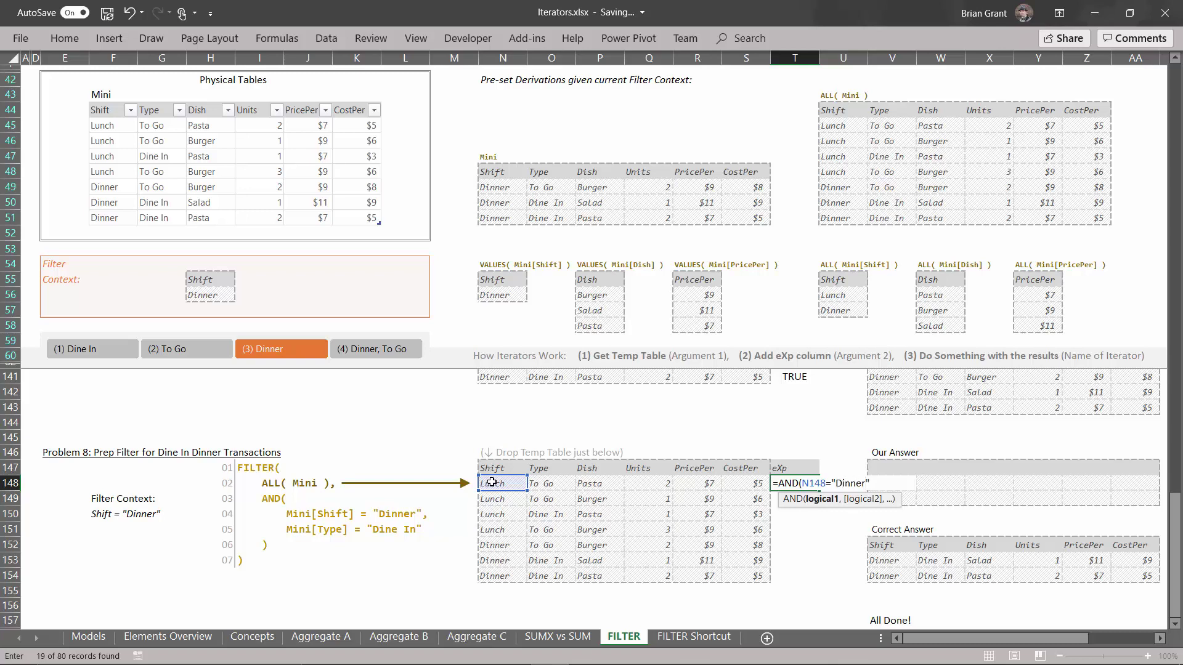
pyautogui.write(',')
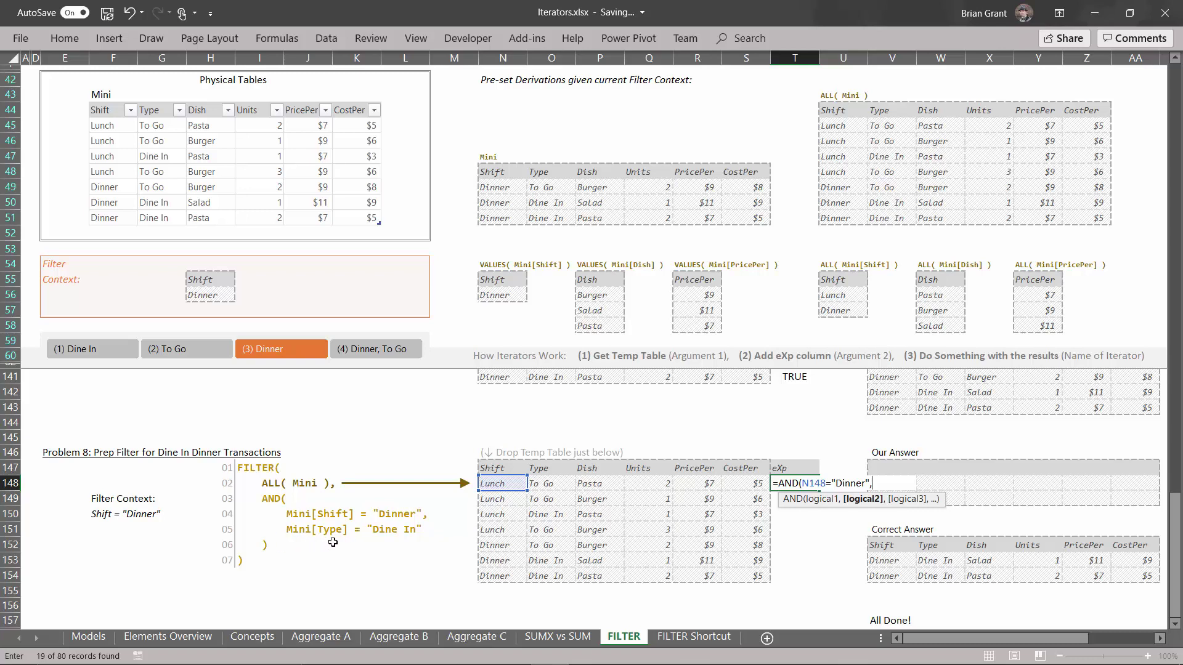
pyautogui.click(557, 484)
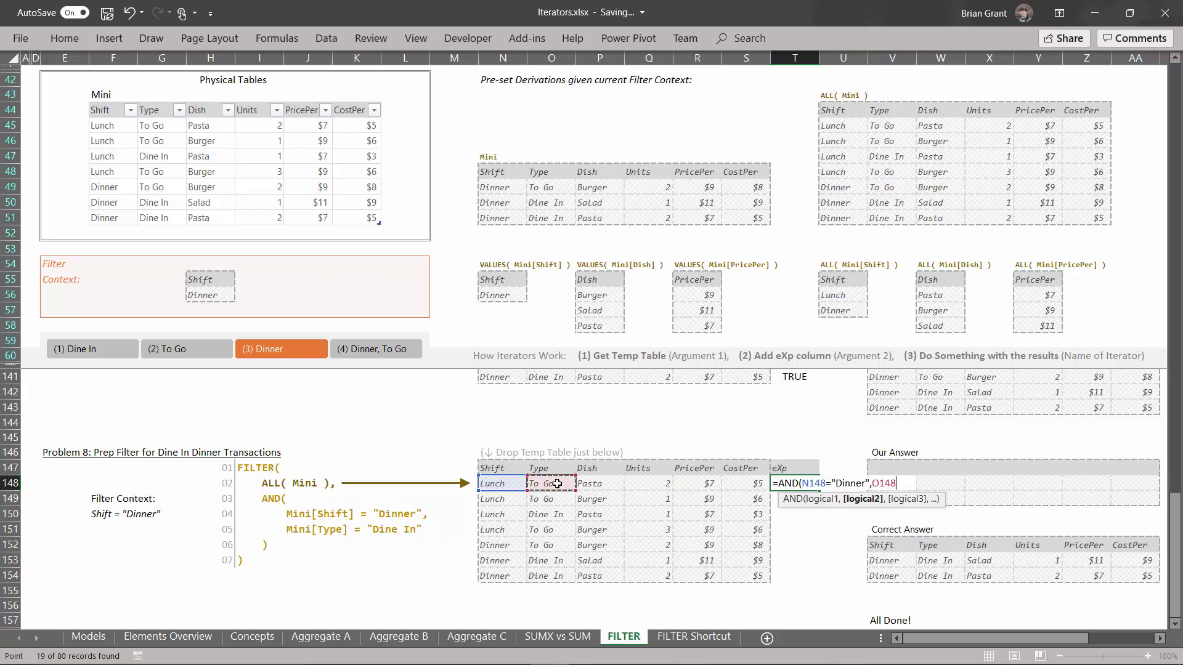
pyautogui.write('="Dine')
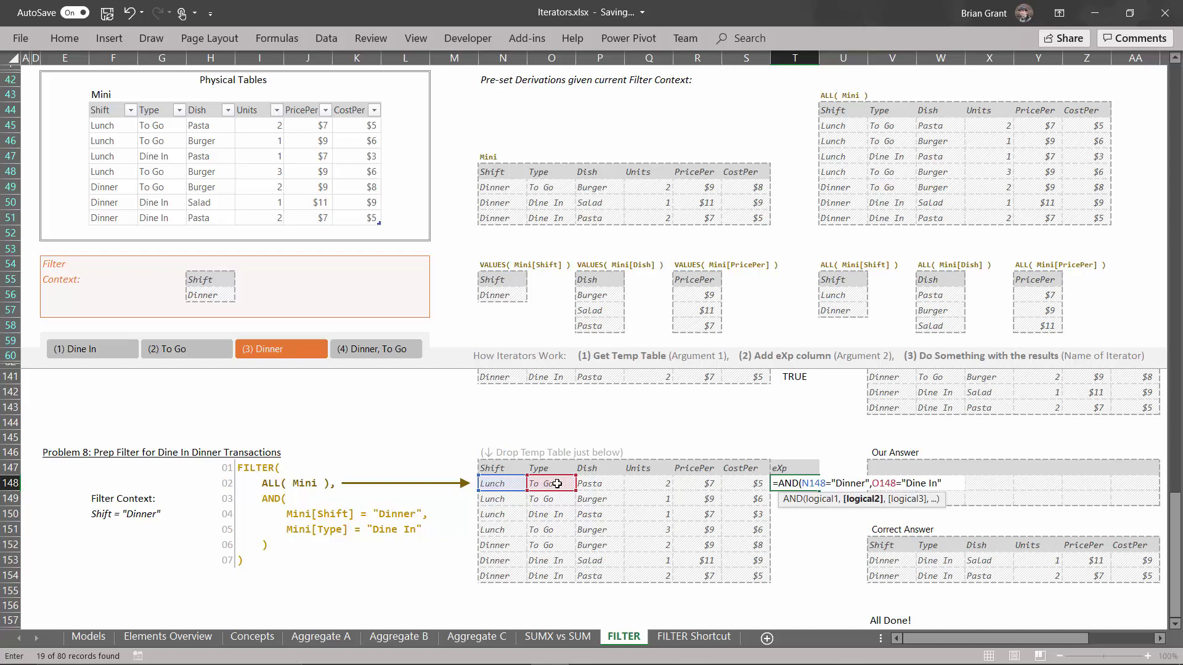
pyautogui.write('In")')
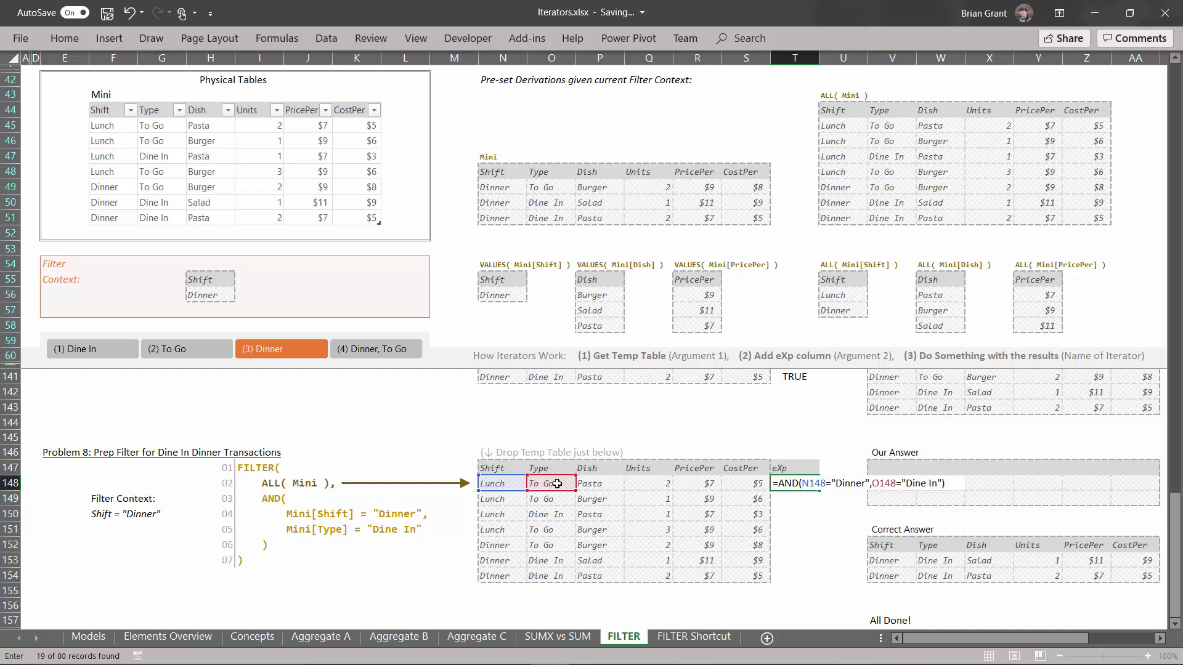
pyautogui.press('Return')
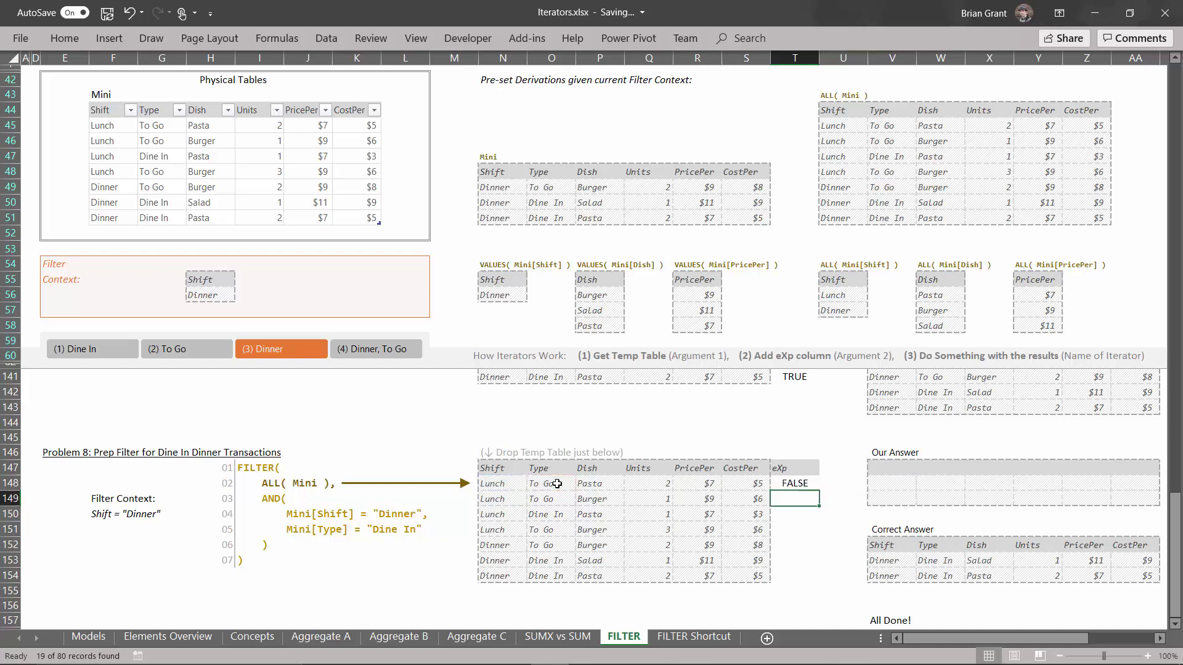
pyautogui.click(799, 485)
pyautogui.moveTo(816, 494); pyautogui.dragTo(817, 579)
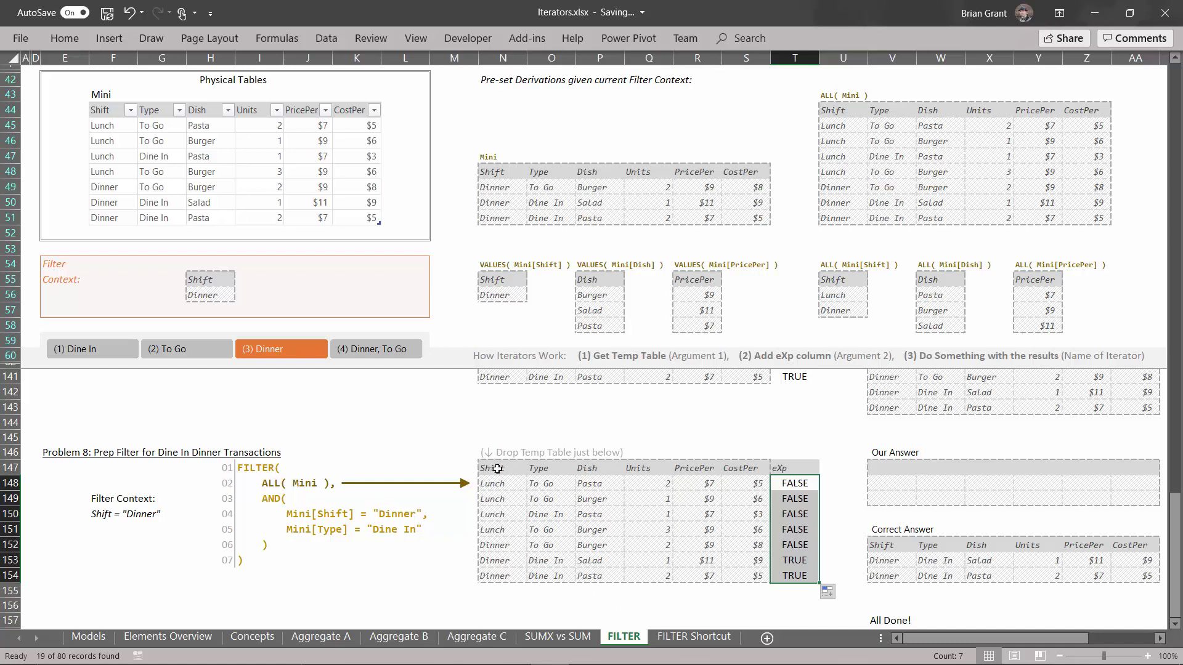
# Copy the header row and the two Dinner, Dine In rows of Problem 8's temp table into its Our Answer table, starting at V147.
pyautogui.moveTo(496, 469); pyautogui.dragTo(767, 467)
pyautogui.hotkey('ctrl', 'c')
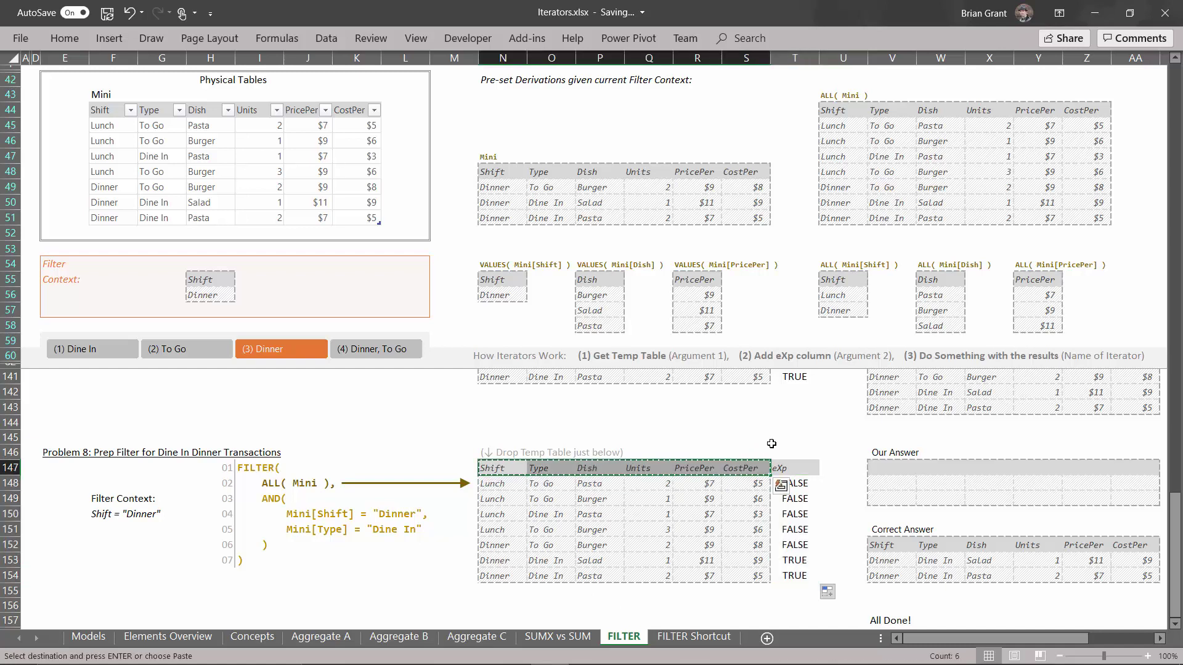
pyautogui.click(876, 469)
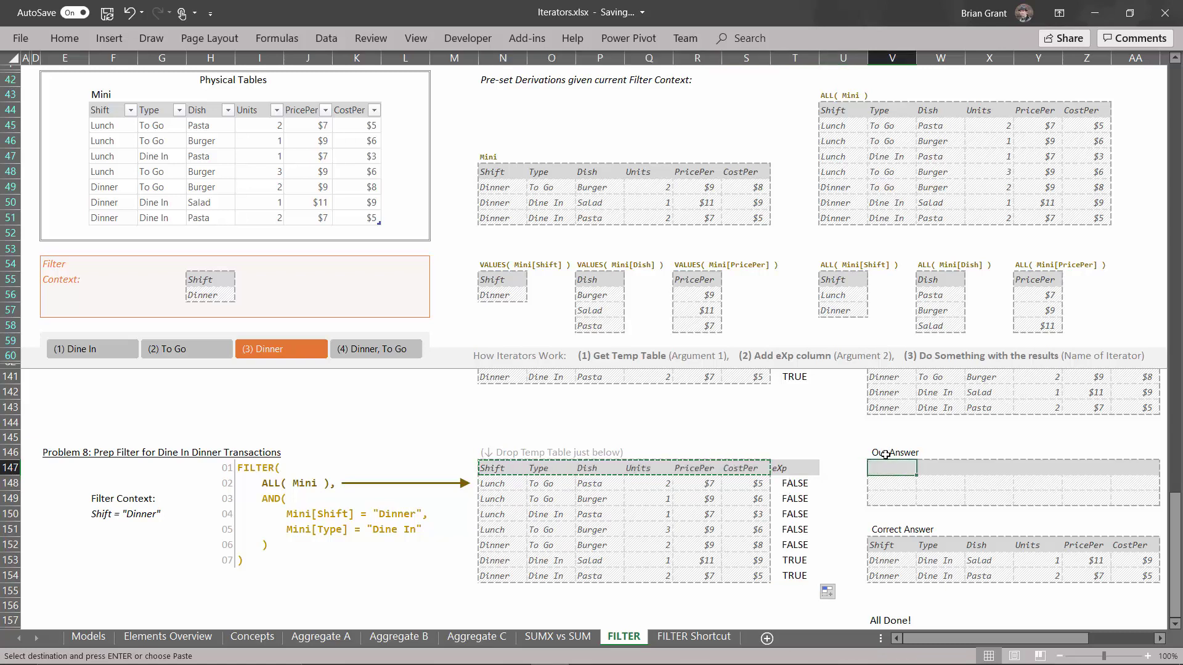
pyautogui.hotkey('ctrl', 'v')
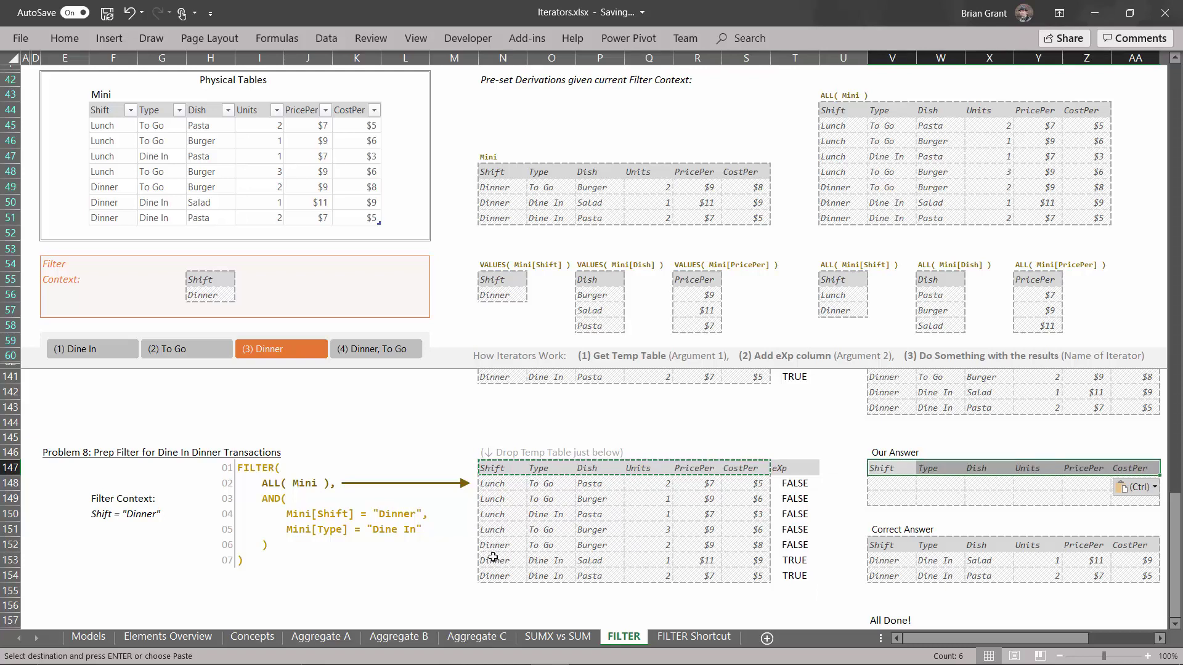
pyautogui.moveTo(493, 557); pyautogui.dragTo(740, 576)
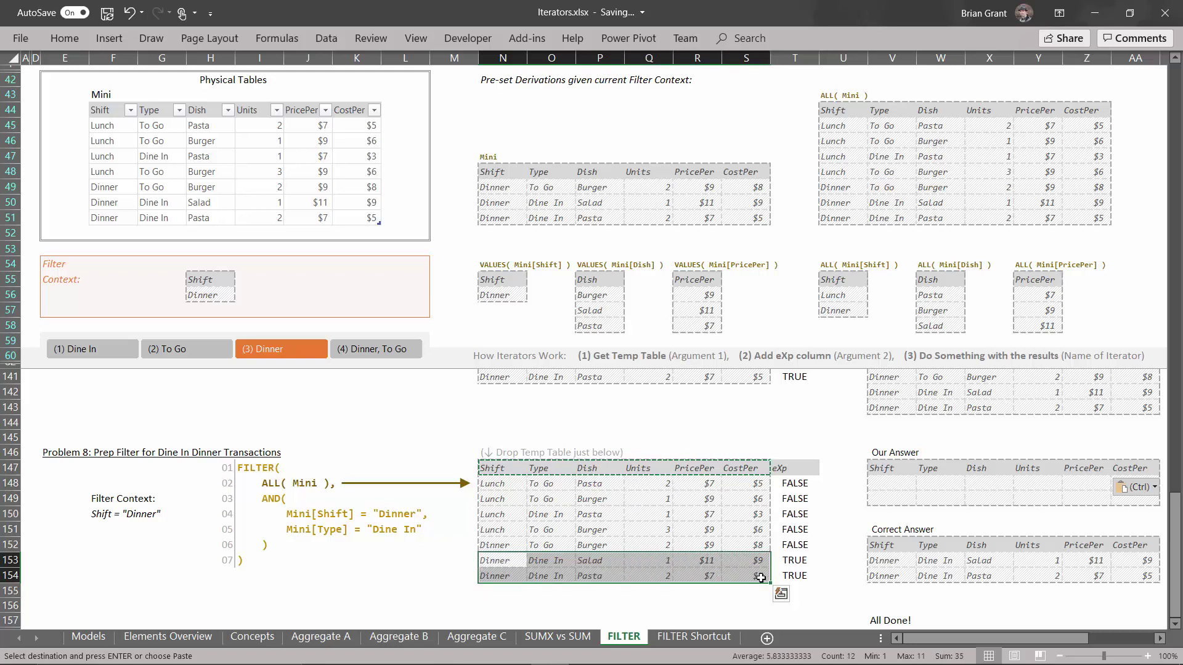
pyautogui.click(891, 485)
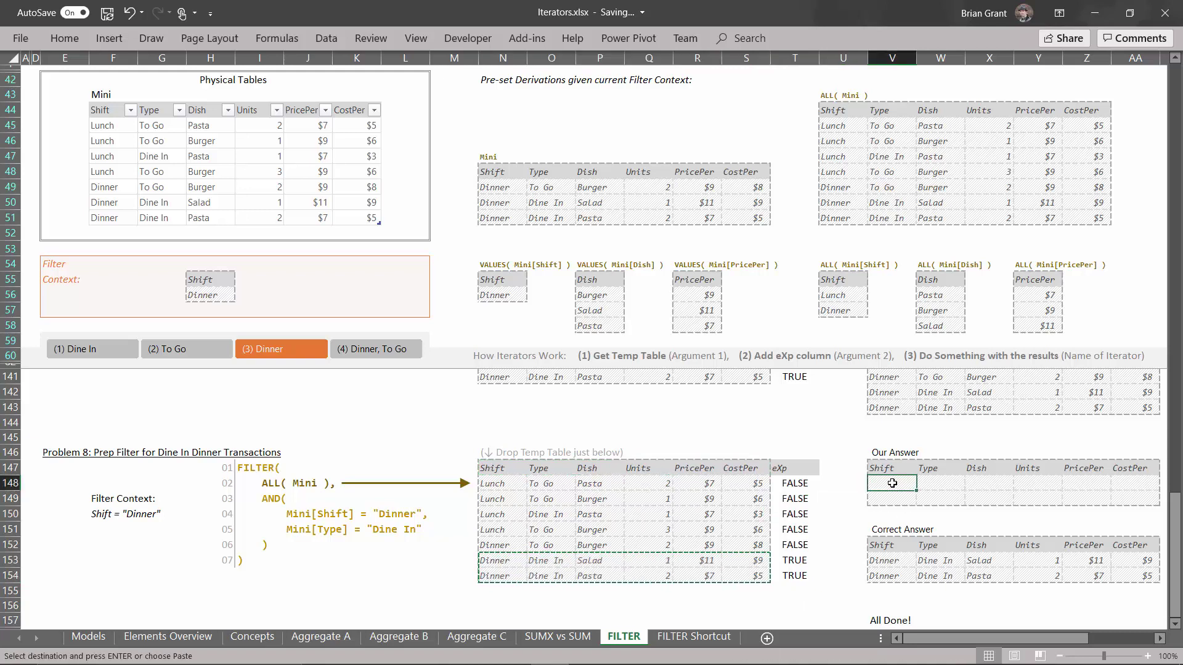
pyautogui.hotkey('ctrl', 'v')
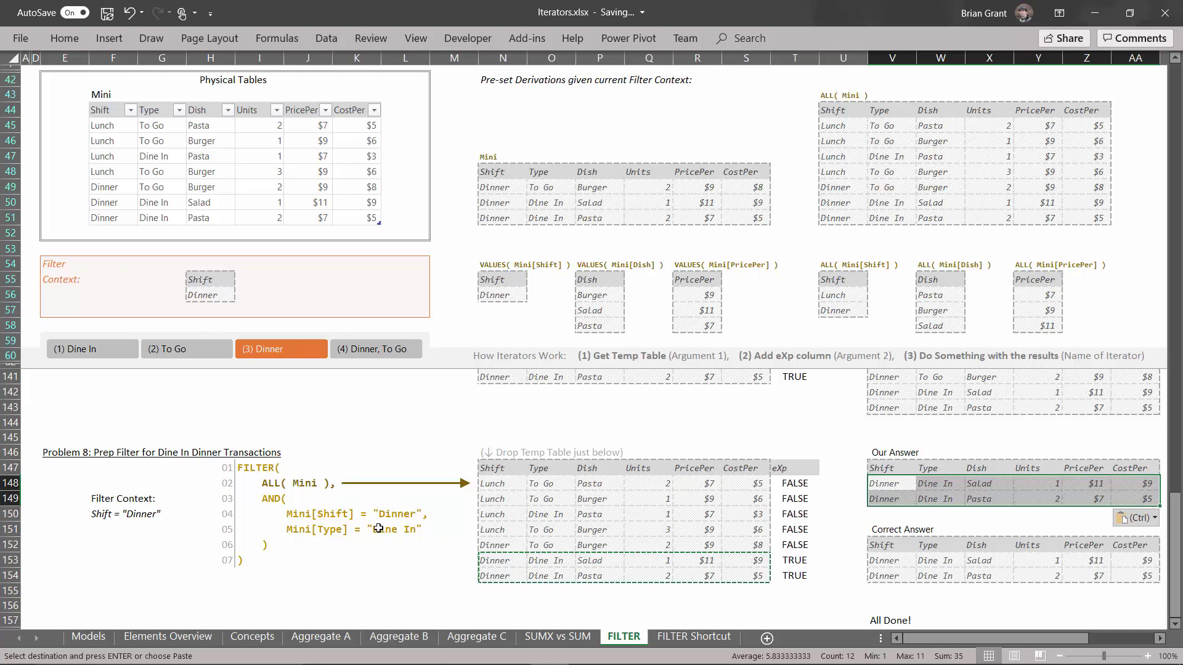
pyautogui.press('Escape')
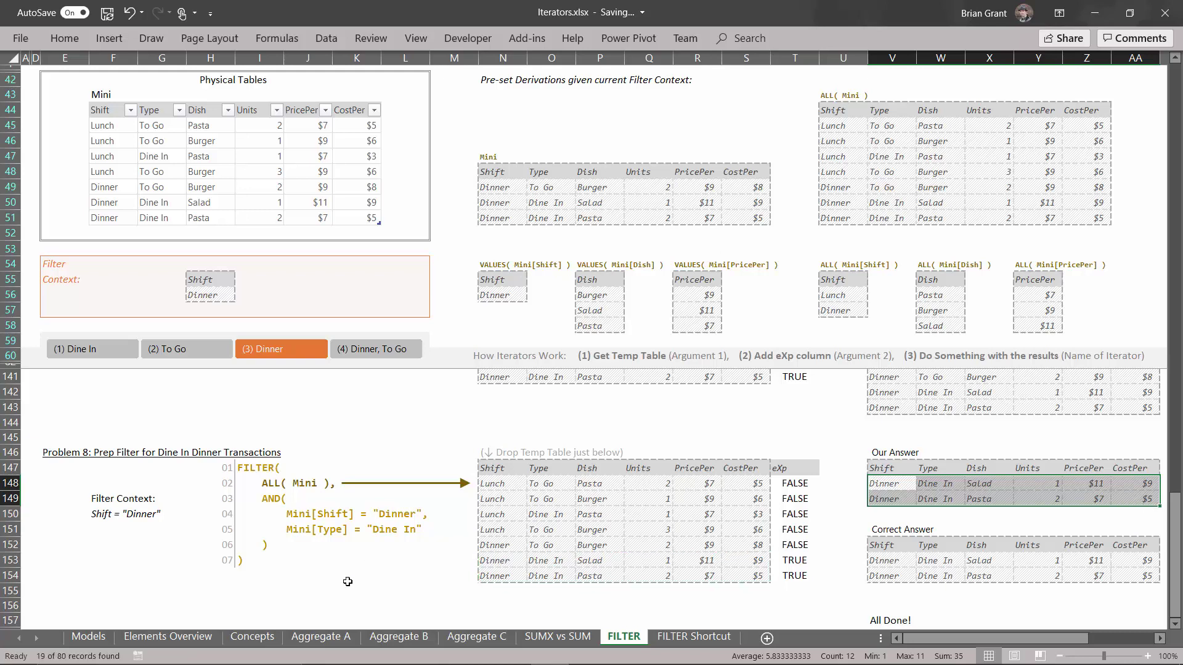